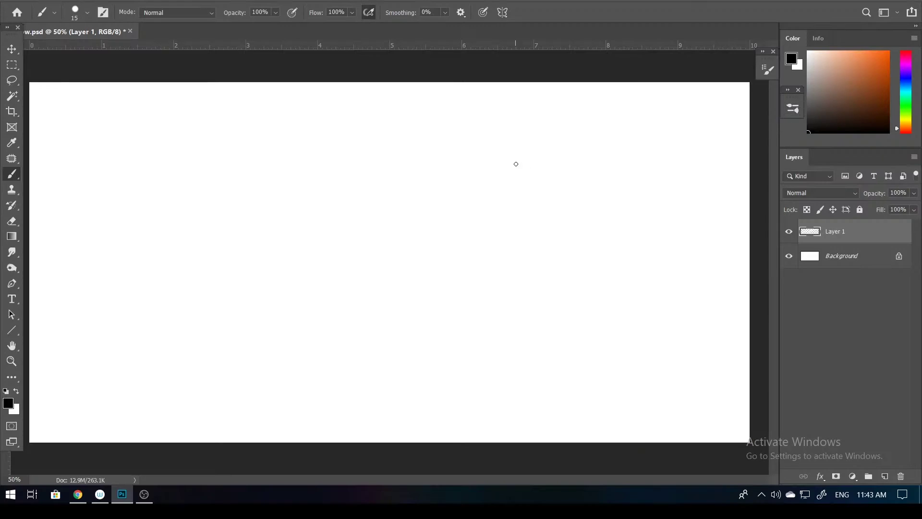
# - Sketch the beak outline, head top, cheek, chin and crown arc in light grey pencil
pyautogui.moveTo(517, 163); pyautogui.dragTo(528, 218)
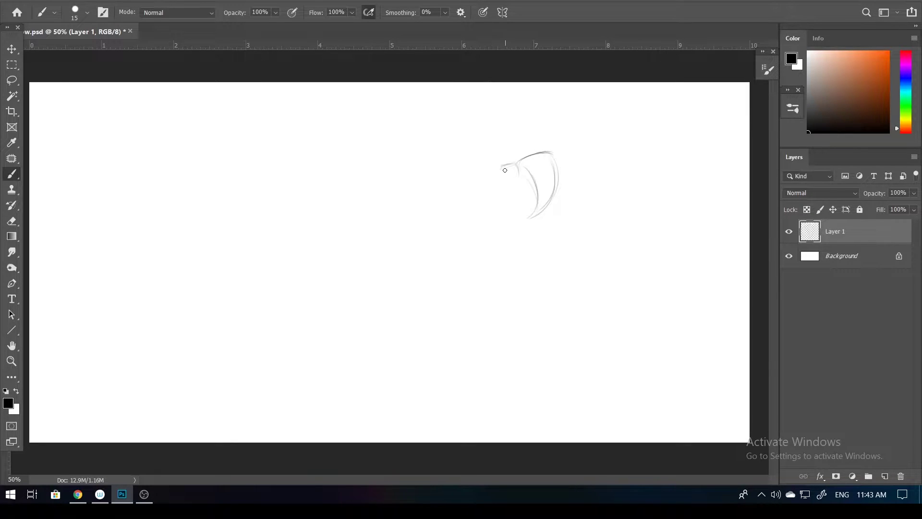
pyautogui.moveTo(518, 174)
pyautogui.mouseDown()
pyautogui.moveTo(535, 200)
pyautogui.moveTo(492, 207)
pyautogui.moveTo(459, 164)
pyautogui.mouseUp()
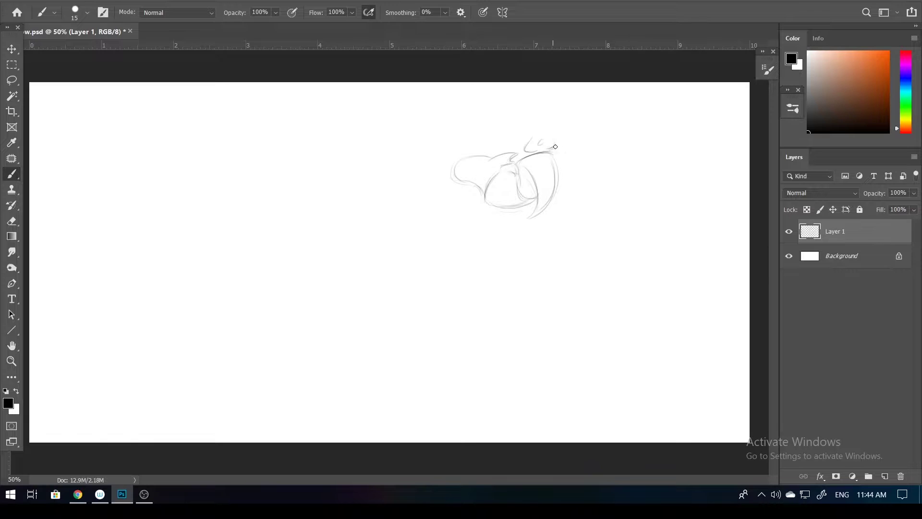
pyautogui.moveTo(556, 146); pyautogui.dragTo(538, 134)
pyautogui.moveTo(490, 205)
pyautogui.mouseDown()
pyautogui.moveTo(490, 215)
pyautogui.moveTo(462, 212)
pyautogui.mouseUp()
pyautogui.moveTo(442, 202); pyautogui.dragTo(449, 164)
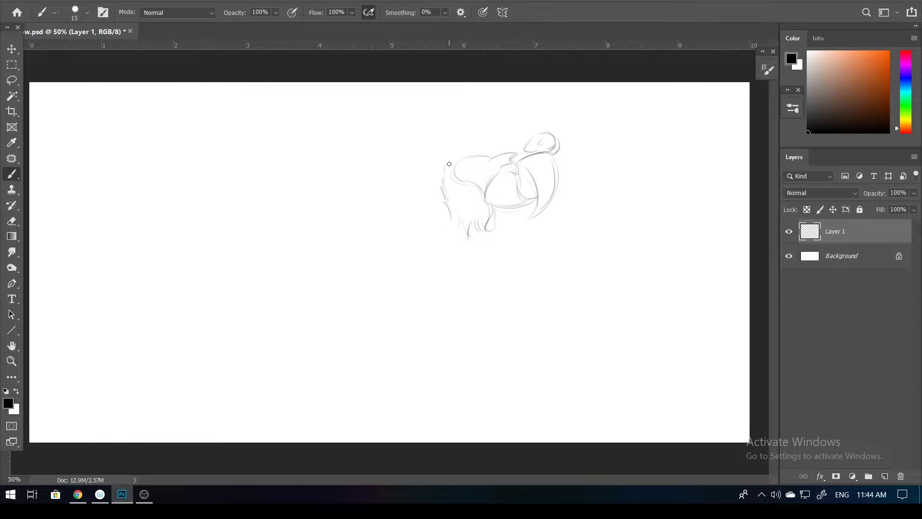
pyautogui.moveTo(463, 132)
pyautogui.mouseDown()
pyautogui.moveTo(468, 123)
pyautogui.moveTo(553, 134)
pyautogui.mouseUp()
pyautogui.moveTo(500, 99); pyautogui.dragTo(387, 121)
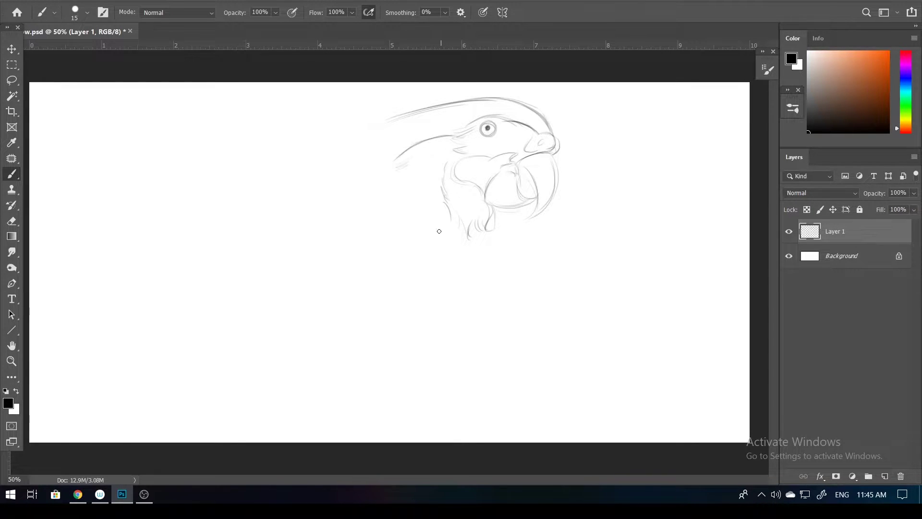
# - Sketch the neck curve, long back line, wing front edge and feathers below the neck
pyautogui.moveTo(468, 228); pyautogui.dragTo(435, 314)
pyautogui.moveTo(397, 230); pyautogui.dragTo(450, 245)
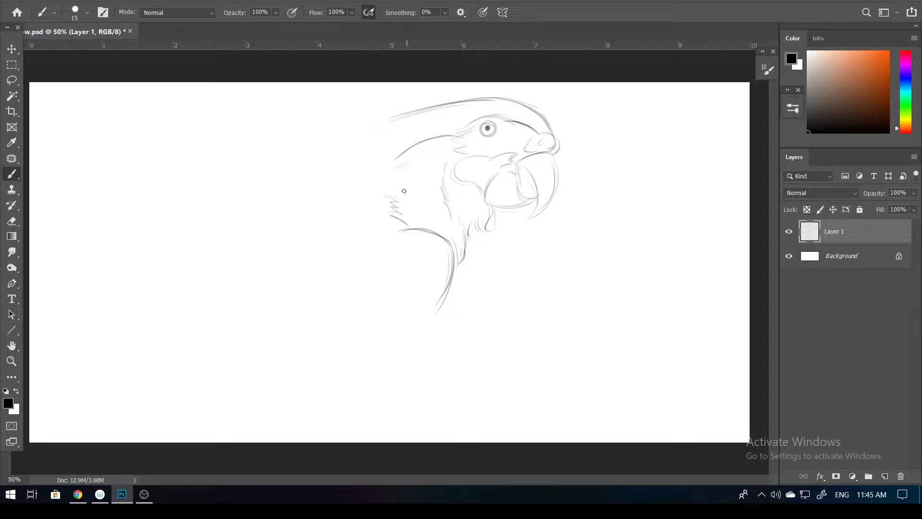
pyautogui.moveTo(384, 119); pyautogui.dragTo(262, 219)
pyautogui.moveTo(380, 157); pyautogui.dragTo(331, 168)
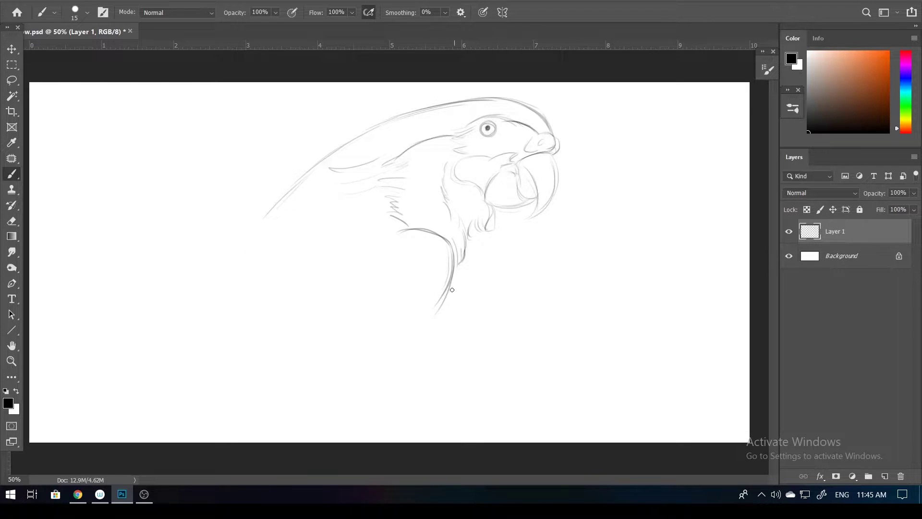
pyautogui.moveTo(455, 265); pyautogui.dragTo(356, 405)
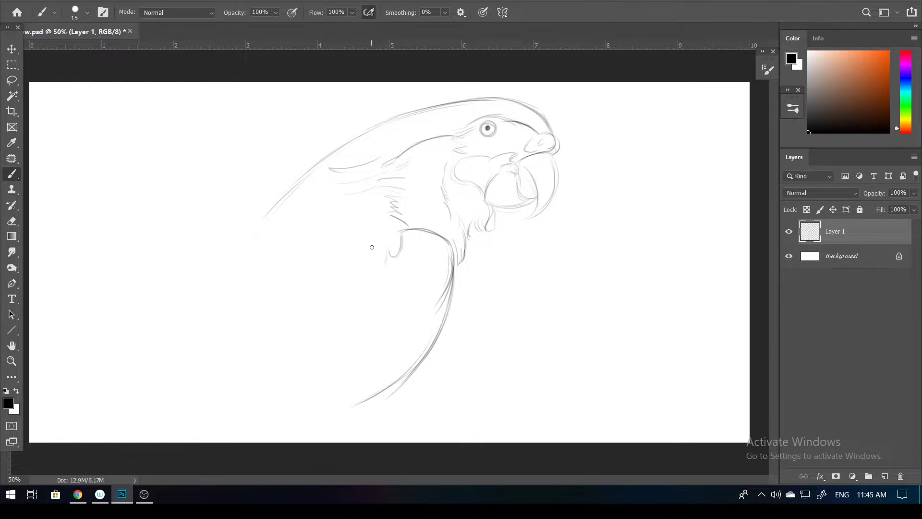
pyautogui.moveTo(384, 246)
pyautogui.mouseDown()
pyautogui.moveTo(344, 294)
pyautogui.moveTo(303, 314)
pyautogui.moveTo(377, 225)
pyautogui.moveTo(382, 249)
pyautogui.mouseUp()
pyautogui.moveTo(329, 232)
pyautogui.mouseDown()
pyautogui.moveTo(284, 249)
pyautogui.moveTo(269, 339)
pyautogui.mouseUp()
# - Add lower-left wing feathers, scalloped feathers under the neck and long lower-wing feathers
pyautogui.moveTo(259, 264); pyautogui.dragTo(308, 226)
pyautogui.moveTo(410, 235); pyautogui.dragTo(444, 255)
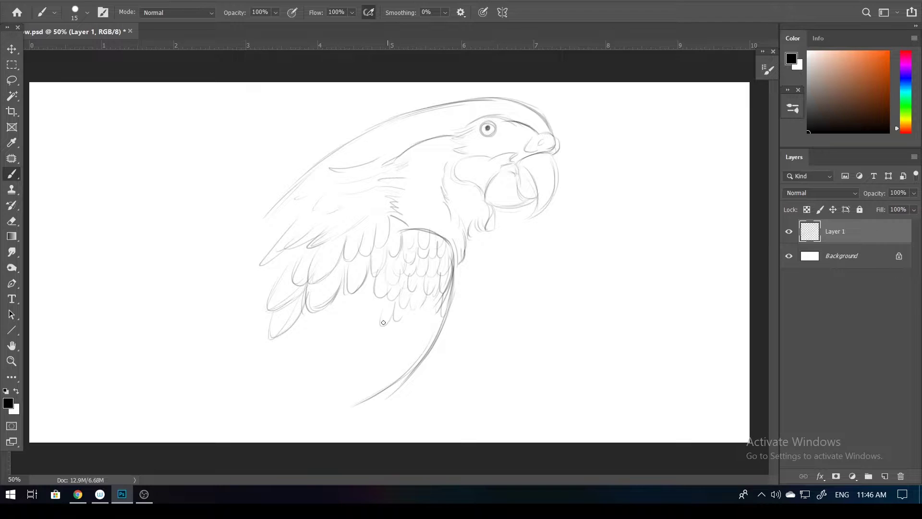
pyautogui.moveTo(426, 313); pyautogui.dragTo(394, 372)
pyautogui.moveTo(385, 321)
pyautogui.mouseDown()
pyautogui.moveTo(332, 391)
pyautogui.moveTo(327, 384)
pyautogui.mouseUp()
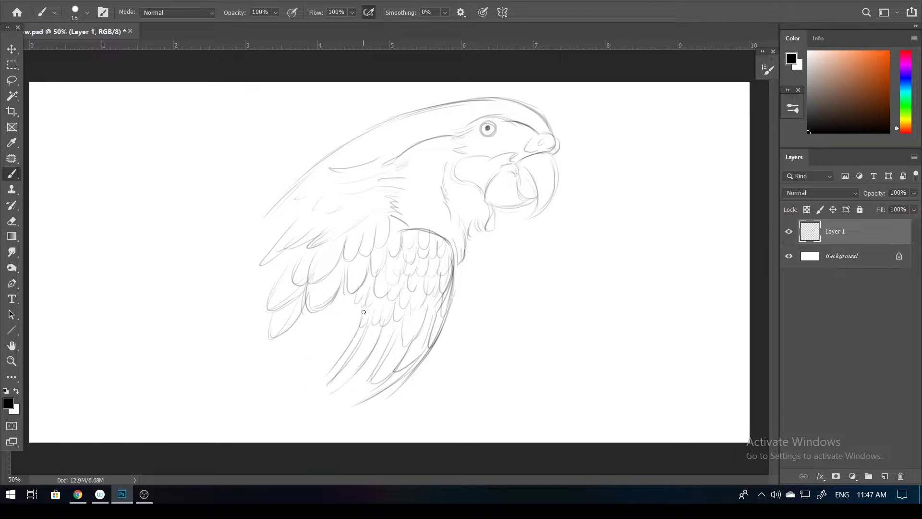
pyautogui.moveTo(336, 305); pyautogui.dragTo(281, 394)
# - Sketch tail feathers below the wing and feathers along the left wing edge
pyautogui.moveTo(377, 374); pyautogui.dragTo(254, 429)
pyautogui.moveTo(359, 401)
pyautogui.mouseDown()
pyautogui.moveTo(345, 421)
pyautogui.moveTo(247, 429)
pyautogui.mouseUp()
pyautogui.moveTo(277, 338); pyautogui.dragTo(265, 376)
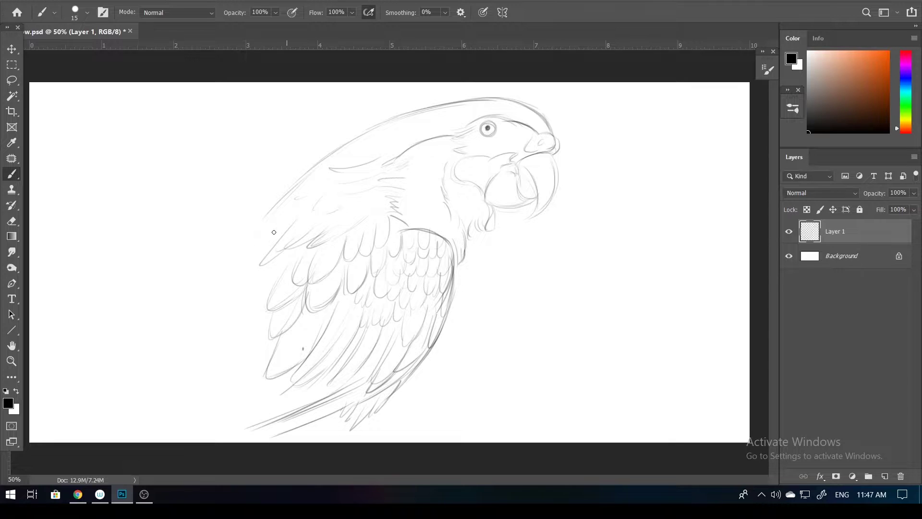
pyautogui.moveTo(299, 194)
pyautogui.mouseDown()
pyautogui.moveTo(214, 263)
pyautogui.moveTo(196, 332)
pyautogui.mouseUp()
pyautogui.moveTo(210, 293); pyautogui.dragTo(170, 356)
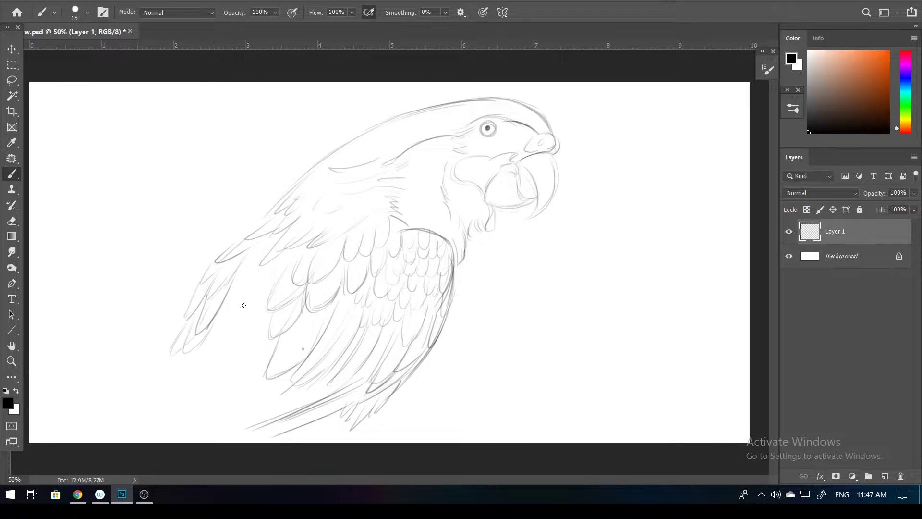
# - Extend long tail strokes to the lower left and sketch the perch branch to the edge
pyautogui.moveTo(274, 283); pyautogui.dragTo(226, 344)
pyautogui.moveTo(258, 317)
pyautogui.mouseDown()
pyautogui.moveTo(246, 369)
pyautogui.moveTo(153, 421)
pyautogui.mouseUp()
pyautogui.moveTo(301, 385); pyautogui.dragTo(212, 434)
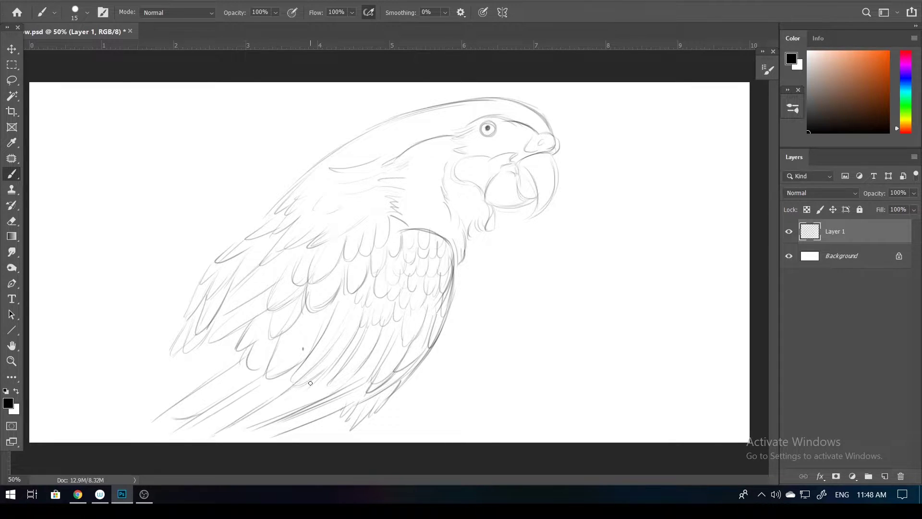
pyautogui.moveTo(204, 363); pyautogui.dragTo(108, 441)
pyautogui.moveTo(236, 347); pyautogui.dragTo(183, 382)
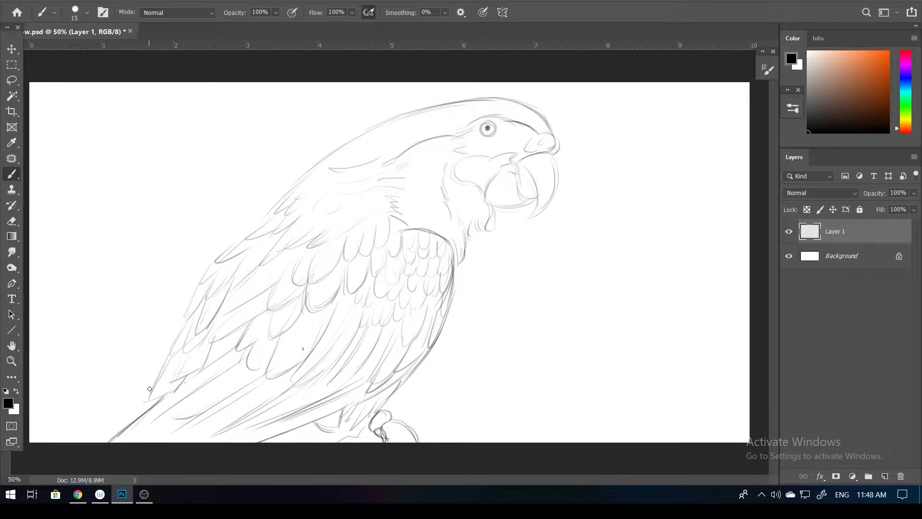
pyautogui.moveTo(150, 389); pyautogui.dragTo(32, 364)
# - Add Layer 2 above the sketch and choose a large soft brush preset
pyautogui.click(885, 476)
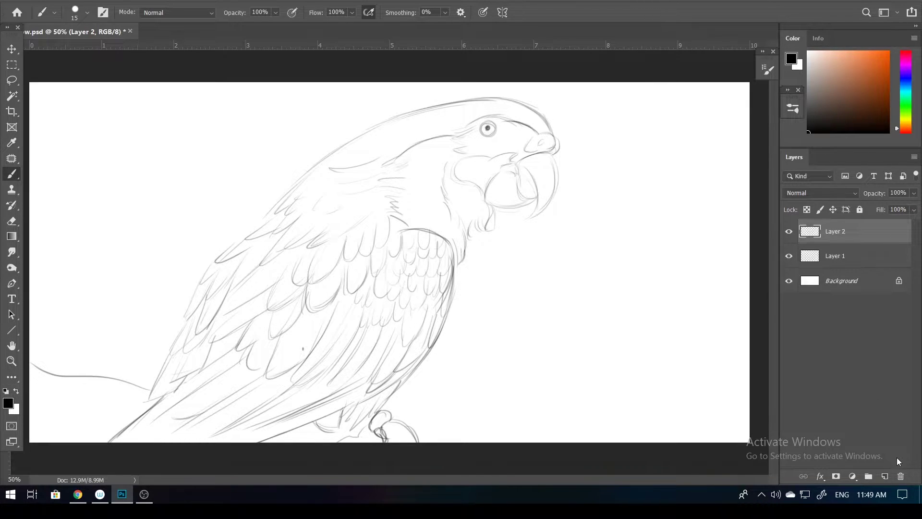
pyautogui.hotkey('ctrl', '+')
pyautogui.hotkey('ctrl', '+')
pyautogui.hotkey('ctrl', '+')
pyautogui.hotkey('ctrl', '-')
pyautogui.click(794, 108)
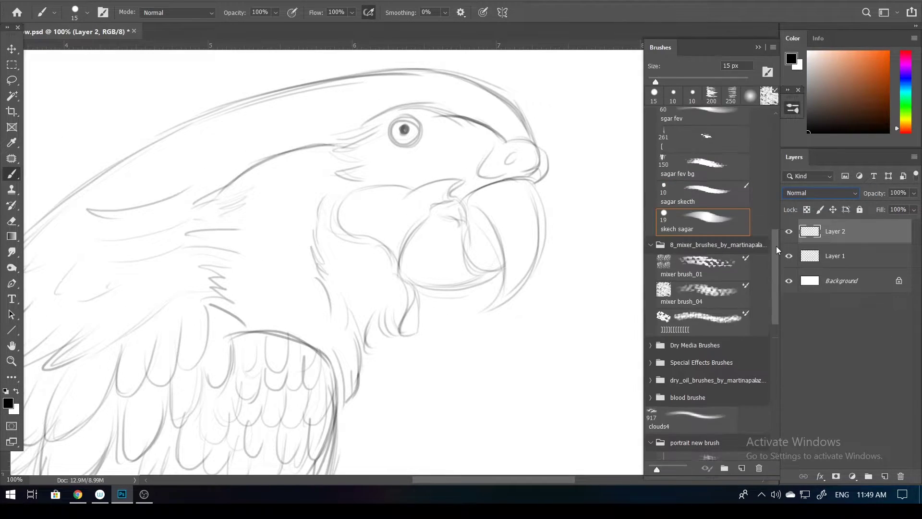
pyautogui.scroll(3, 776, 246)
pyautogui.scroll(-2, 777, 235)
pyautogui.scroll(-3, 776, 236)
pyautogui.click(702, 358)
pyautogui.click(793, 108)
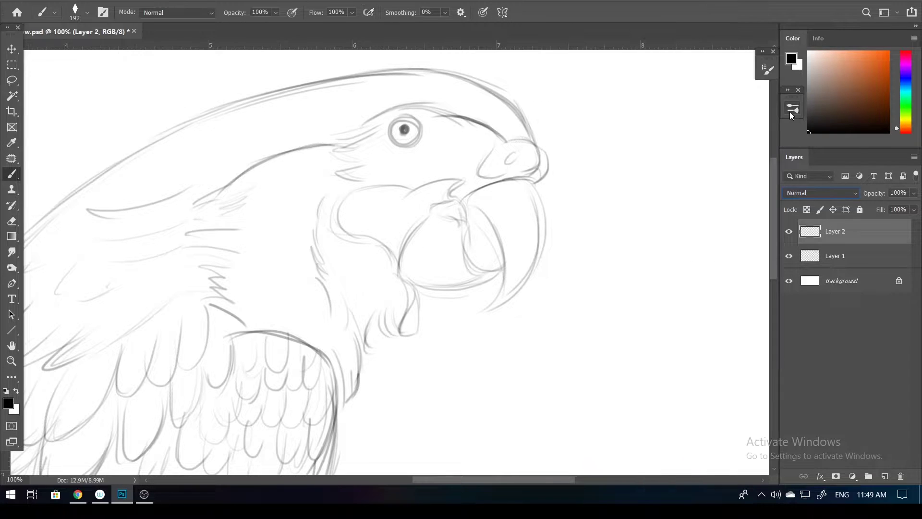
# - Set dark purple as foreground and block in the upper beak and lower mandible
pyautogui.click(906, 75)
pyautogui.click(862, 105)
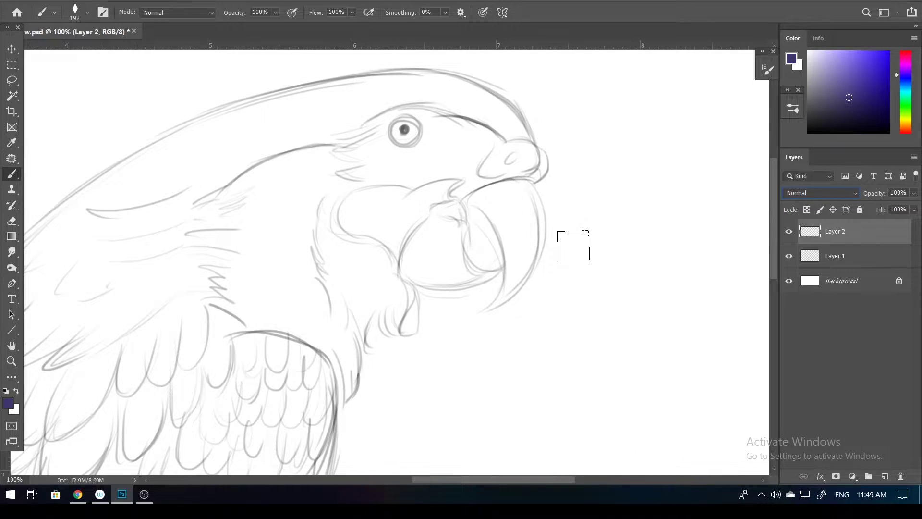
pyautogui.press('[')
pyautogui.press('[')
pyautogui.press('[')
pyautogui.moveTo(508, 214)
pyautogui.mouseDown()
pyautogui.moveTo(521, 196)
pyautogui.moveTo(494, 196)
pyautogui.moveTo(519, 269)
pyautogui.mouseUp()
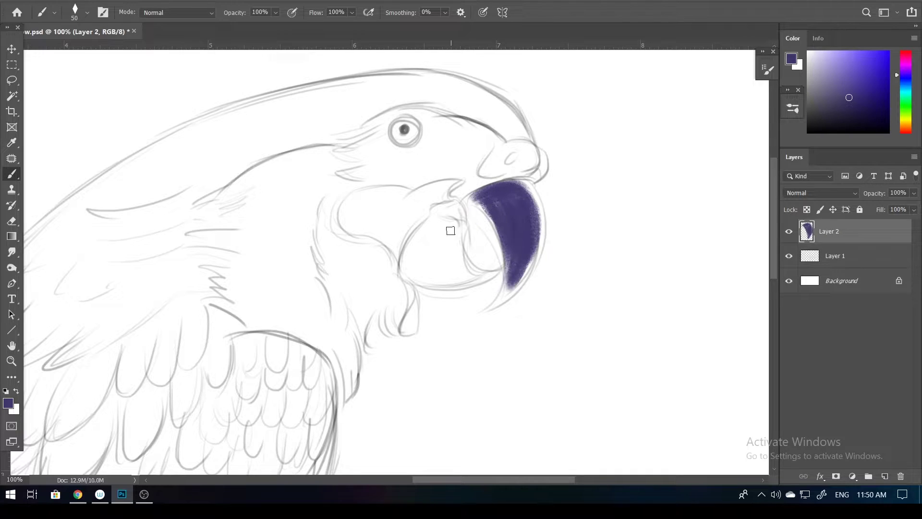
pyautogui.press('[')
pyautogui.press('[')
pyautogui.moveTo(417, 240); pyautogui.dragTo(471, 275)
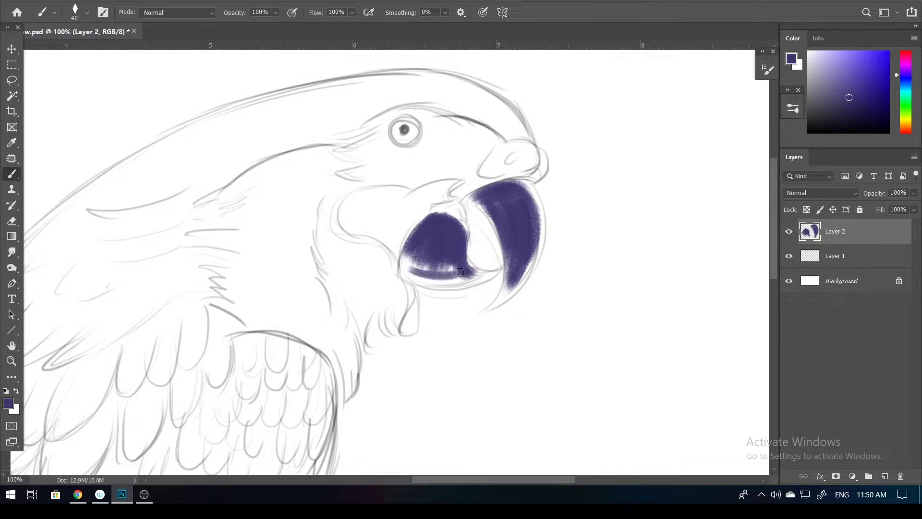
# - Deepen the upper beak's edge, tip and lower mandible with a darker purple
pyautogui.click(856, 114)
pyautogui.press('[')
pyautogui.press('[')
pyautogui.press('[')
pyautogui.press('[')
pyautogui.press('[')
pyautogui.moveTo(469, 199)
pyautogui.mouseDown()
pyautogui.moveTo(510, 202)
pyautogui.moveTo(504, 293)
pyautogui.moveTo(533, 192)
pyautogui.moveTo(522, 262)
pyautogui.mouseUp()
pyautogui.press(']')
pyautogui.press(']')
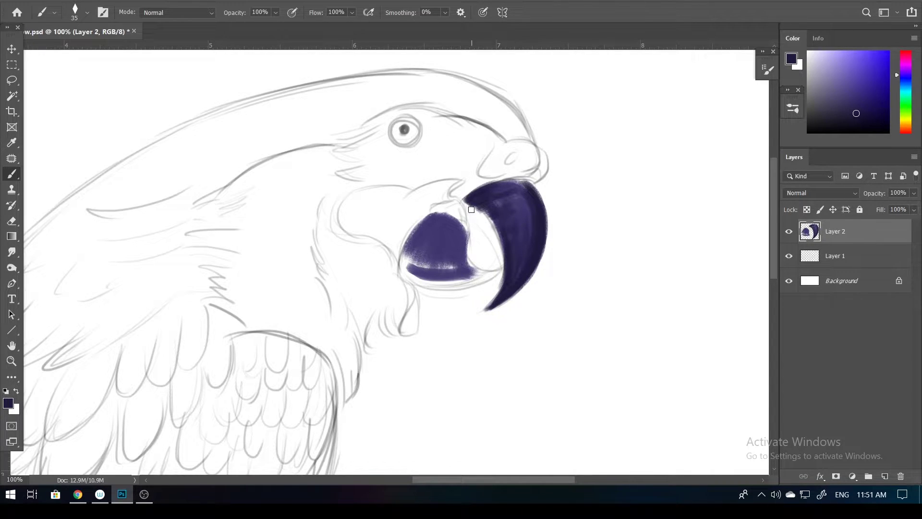
pyautogui.moveTo(459, 243); pyautogui.dragTo(439, 274)
pyautogui.moveTo(435, 219)
pyautogui.mouseDown()
pyautogui.moveTo(406, 252)
pyautogui.moveTo(413, 243)
pyautogui.moveTo(456, 267)
pyautogui.moveTo(408, 252)
pyautogui.moveTo(450, 277)
pyautogui.moveTo(487, 285)
pyautogui.moveTo(406, 279)
pyautogui.moveTo(497, 272)
pyautogui.moveTo(477, 272)
pyautogui.mouseUp()
pyautogui.press('[')
pyautogui.press('[')
pyautogui.press(']')
pyautogui.moveTo(431, 218)
pyautogui.mouseDown()
pyautogui.moveTo(461, 211)
pyautogui.moveTo(456, 234)
pyautogui.mouseUp()
# - Extend the beak tip and shade the mandible gap and edges near-black
pyautogui.moveTo(506, 273); pyautogui.dragTo(482, 312)
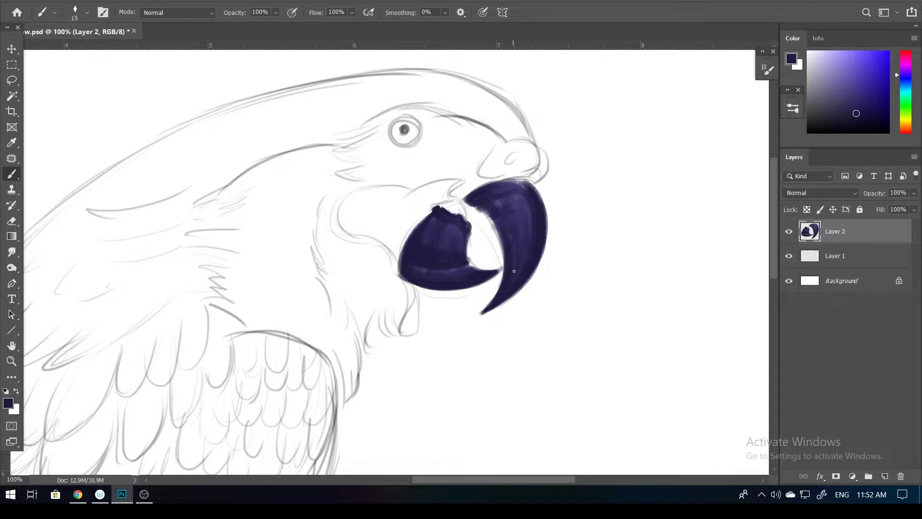
pyautogui.press(']')
pyautogui.press(']')
pyautogui.click(872, 123)
pyautogui.moveTo(476, 266)
pyautogui.mouseDown()
pyautogui.moveTo(497, 266)
pyautogui.moveTo(473, 238)
pyautogui.moveTo(476, 267)
pyautogui.moveTo(482, 230)
pyautogui.moveTo(500, 245)
pyautogui.moveTo(468, 220)
pyautogui.moveTo(471, 208)
pyautogui.moveTo(485, 225)
pyautogui.mouseUp()
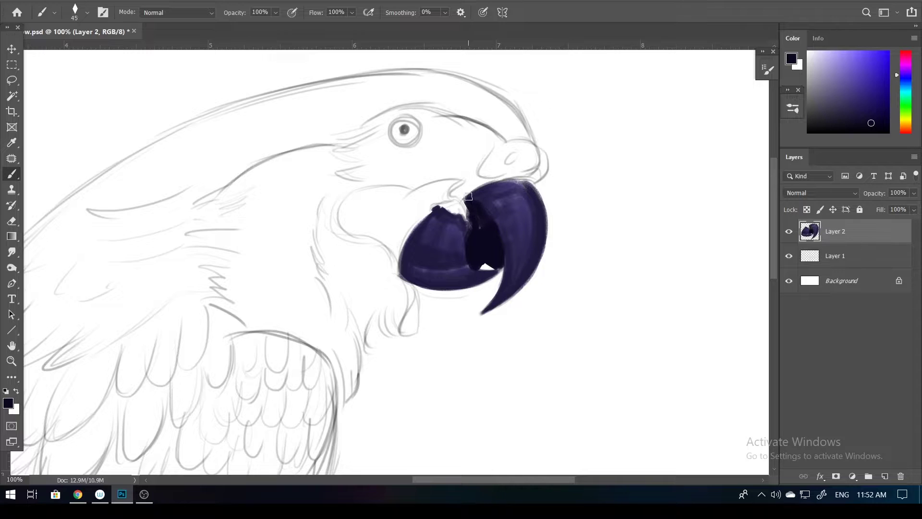
pyautogui.moveTo(473, 189); pyautogui.dragTo(483, 204)
pyautogui.press(']')
pyautogui.moveTo(413, 267)
pyautogui.mouseDown()
pyautogui.moveTo(438, 258)
pyautogui.moveTo(406, 228)
pyautogui.moveTo(476, 281)
pyautogui.mouseUp()
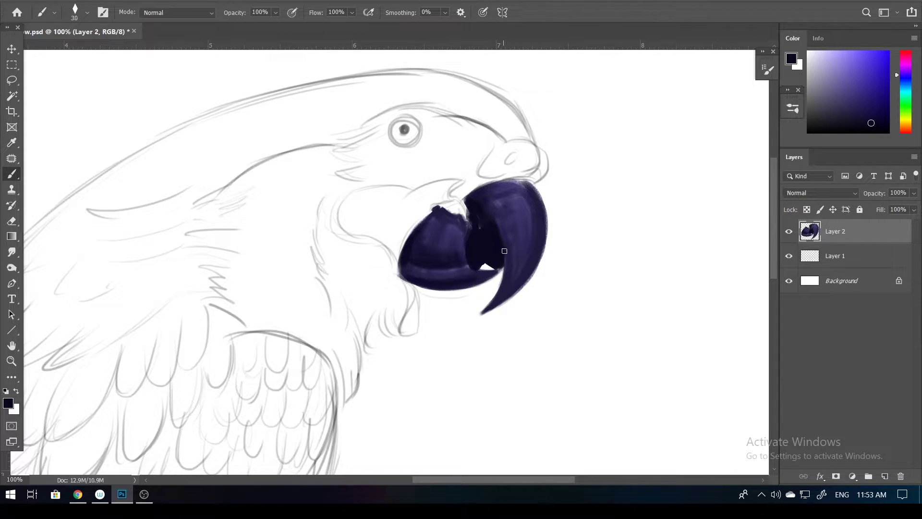
pyautogui.moveTo(507, 231)
pyautogui.mouseDown()
pyautogui.moveTo(507, 274)
pyautogui.moveTo(524, 279)
pyautogui.mouseUp()
pyautogui.moveTo(481, 190); pyautogui.dragTo(524, 179)
# - Sample lighter purples from the beak and paint highlights down the upper beak
pyautogui.press('[')
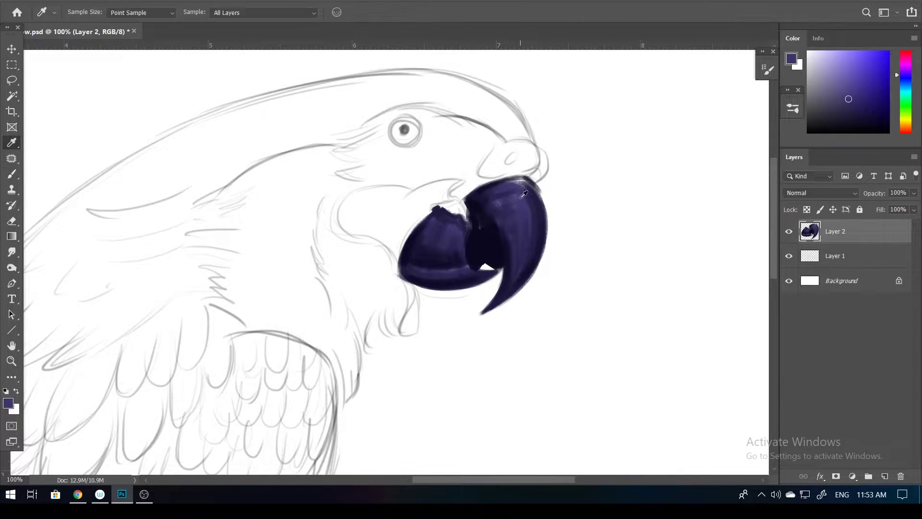
pyautogui.keyDown('alt'); pyautogui.click(514, 204); pyautogui.keyUp('alt')
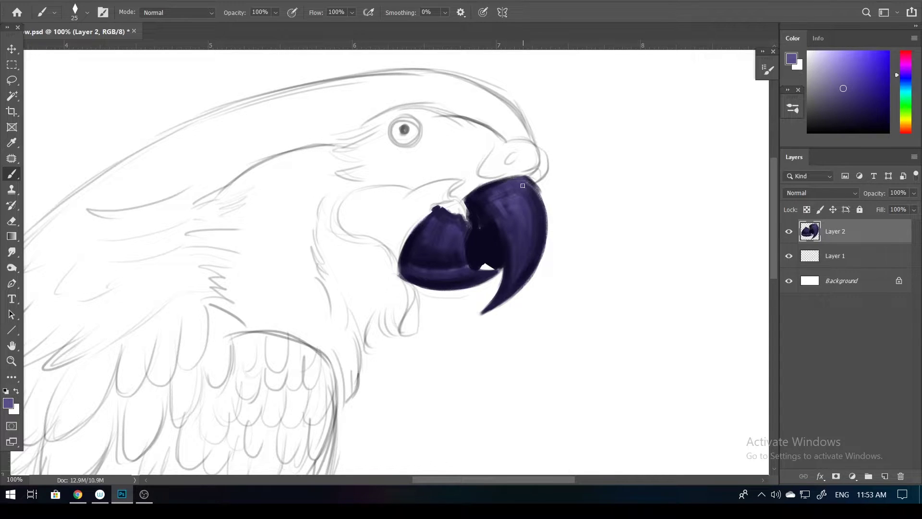
pyautogui.moveTo(523, 185); pyautogui.dragTo(518, 230)
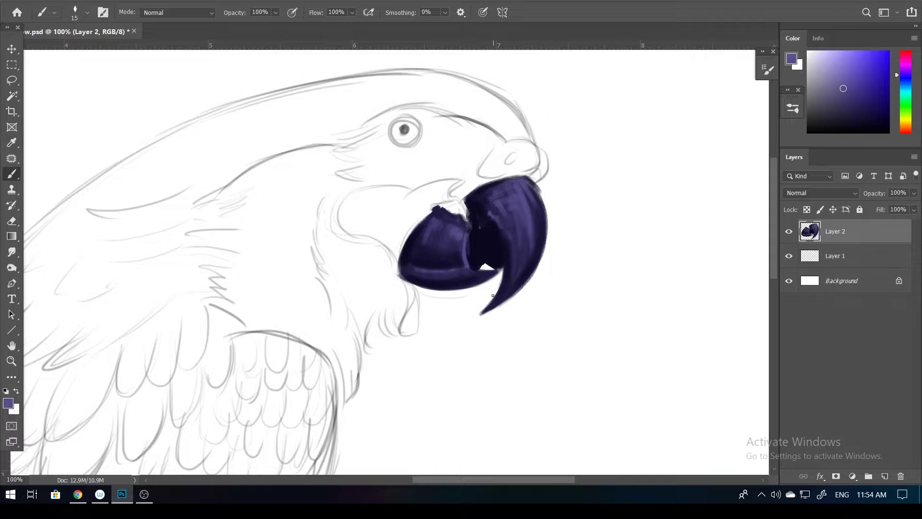
pyautogui.keyDown('alt'); pyautogui.click(541, 202); pyautogui.keyUp('alt')
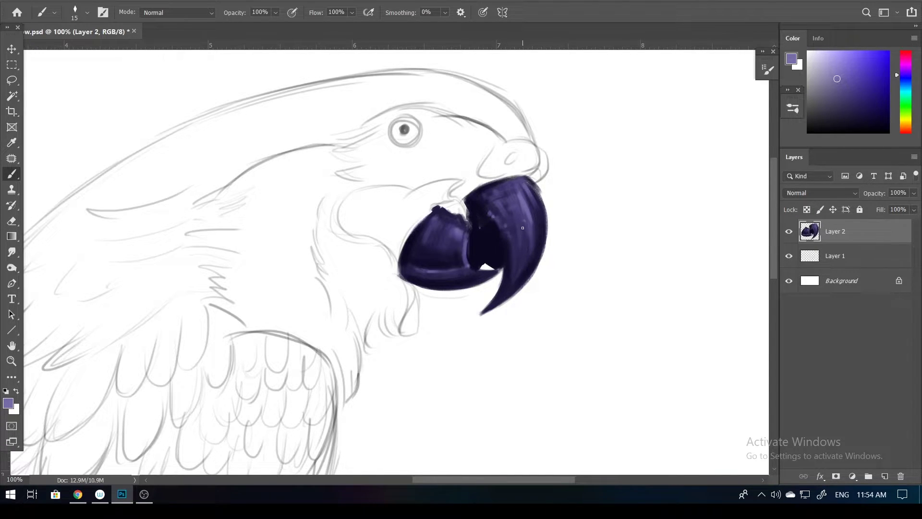
pyautogui.keyDown('alt'); pyautogui.click(433, 261); pyautogui.keyUp('alt')
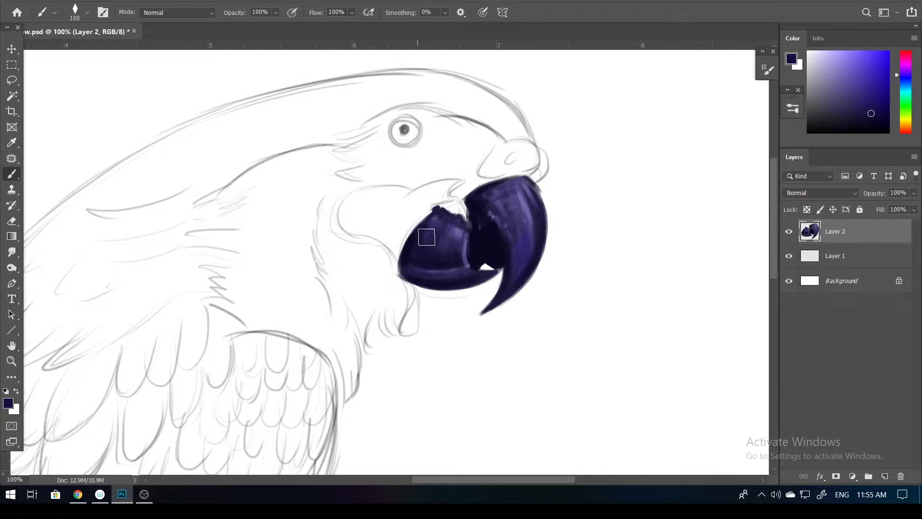
pyautogui.keyDown('alt'); pyautogui.click(526, 255); pyautogui.keyUp('alt')
pyautogui.press('[')
pyautogui.press('[')
pyautogui.press('[')
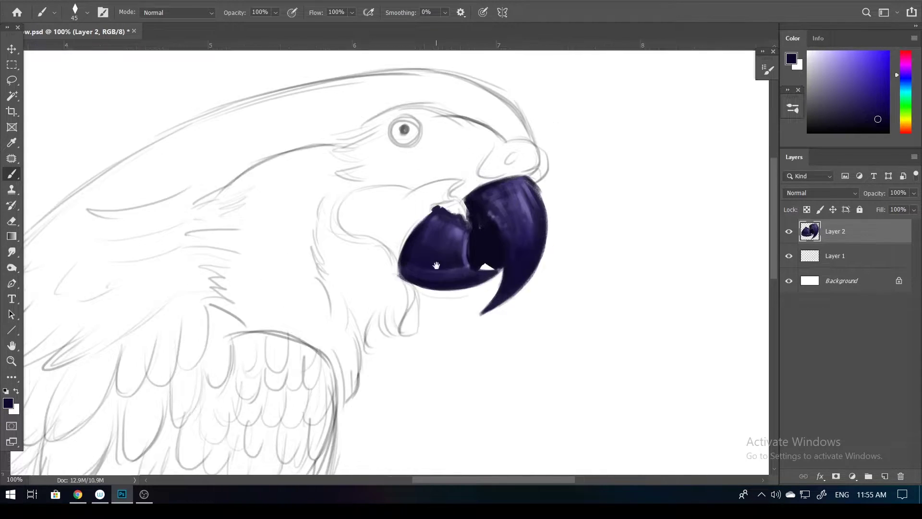
pyautogui.scroll(2, 501, 280)
pyautogui.hscroll(-2, 501, 281)
# - Paint dark navy feather strokes from the beak base down along the neck
pyautogui.keyDown('alt'); pyautogui.click(501, 280); pyautogui.keyUp('alt')
pyautogui.press('[')
pyautogui.press('[')
pyautogui.moveTo(385, 260)
pyautogui.mouseDown()
pyautogui.moveTo(443, 318)
pyautogui.moveTo(442, 360)
pyautogui.mouseUp()
pyautogui.moveTo(432, 326); pyautogui.dragTo(408, 369)
pyautogui.moveTo(406, 331); pyautogui.dragTo(399, 391)
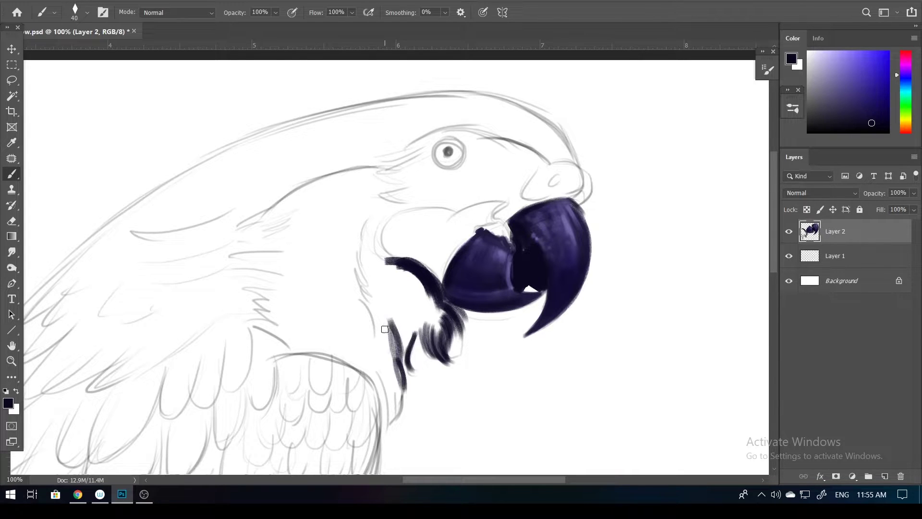
pyautogui.press(']')
pyautogui.press(']')
pyautogui.press(']')
pyautogui.moveTo(380, 355); pyautogui.dragTo(392, 209)
# - Thicken the dark neck feathers and fill the gap between them and the beak
pyautogui.press('[')
pyautogui.moveTo(384, 272)
pyautogui.mouseDown()
pyautogui.moveTo(377, 213)
pyautogui.moveTo(408, 346)
pyautogui.mouseUp()
pyautogui.press(']')
pyautogui.press(']')
pyautogui.moveTo(398, 305)
pyautogui.mouseDown()
pyautogui.moveTo(408, 370)
pyautogui.moveTo(442, 355)
pyautogui.mouseUp()
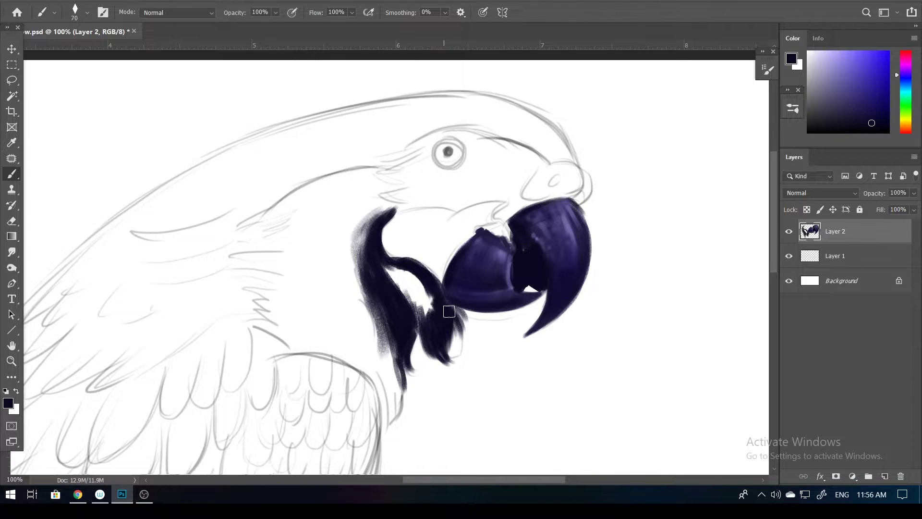
pyautogui.moveTo(447, 309)
pyautogui.mouseDown()
pyautogui.moveTo(449, 296)
pyautogui.moveTo(439, 380)
pyautogui.mouseUp()
pyautogui.press('[')
pyautogui.press('[')
pyautogui.press('[')
pyautogui.moveTo(442, 331)
pyautogui.mouseDown()
pyautogui.moveTo(449, 380)
pyautogui.moveTo(391, 272)
pyautogui.moveTo(412, 295)
pyautogui.mouseUp()
# - Save the painting with default format options, then brush pink into the throat beside the beak
pyautogui.hotkey('ctrl', 's')
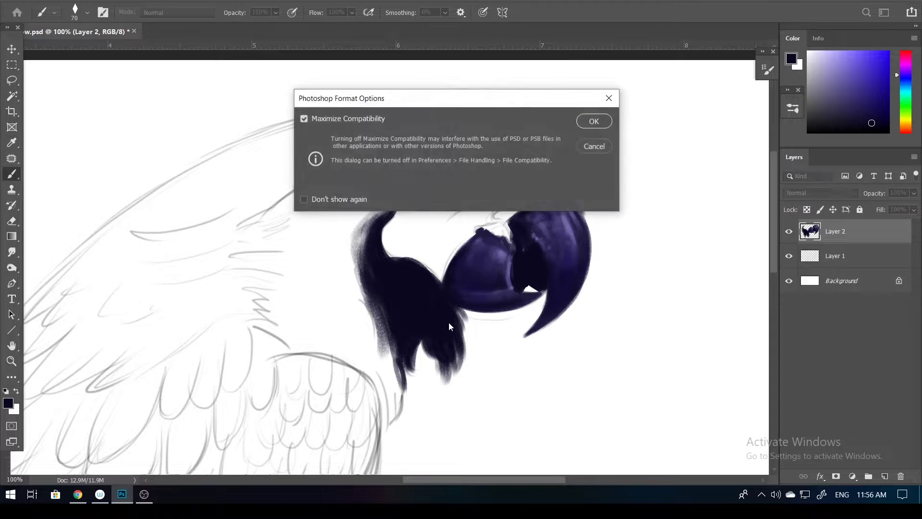
pyautogui.press('Return')
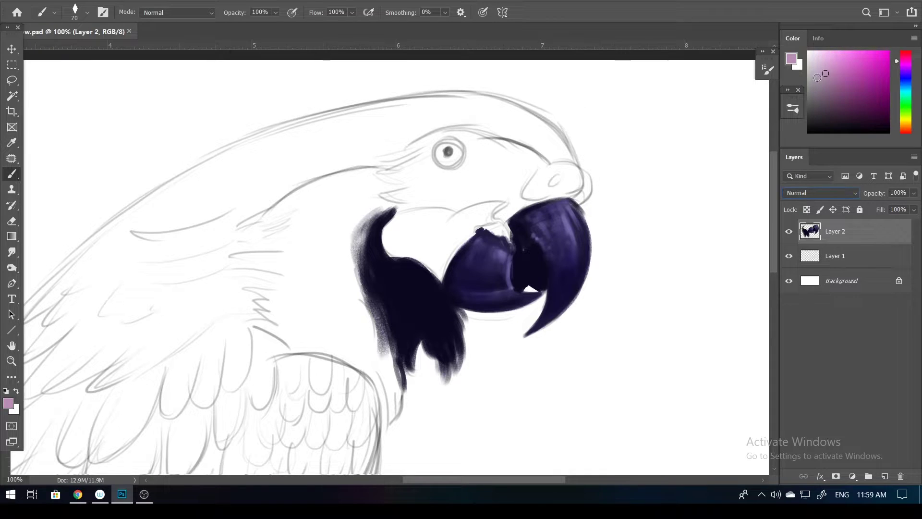
pyautogui.press('[')
pyautogui.press('[')
pyautogui.press('[')
pyautogui.moveTo(394, 226)
pyautogui.mouseDown()
pyautogui.moveTo(405, 245)
pyautogui.moveTo(432, 226)
pyautogui.moveTo(476, 240)
pyautogui.moveTo(506, 238)
pyautogui.moveTo(529, 197)
pyautogui.moveTo(567, 173)
pyautogui.moveTo(583, 195)
pyautogui.mouseUp()
pyautogui.press(']')
pyautogui.press(']')
pyautogui.press(']')
# - Shade the face pink along the upper beak, around and below the eye
pyautogui.moveTo(389, 198)
pyautogui.mouseDown()
pyautogui.moveTo(472, 194)
pyautogui.moveTo(394, 145)
pyautogui.mouseUp()
pyautogui.press(']')
pyautogui.moveTo(461, 135); pyautogui.dragTo(502, 156)
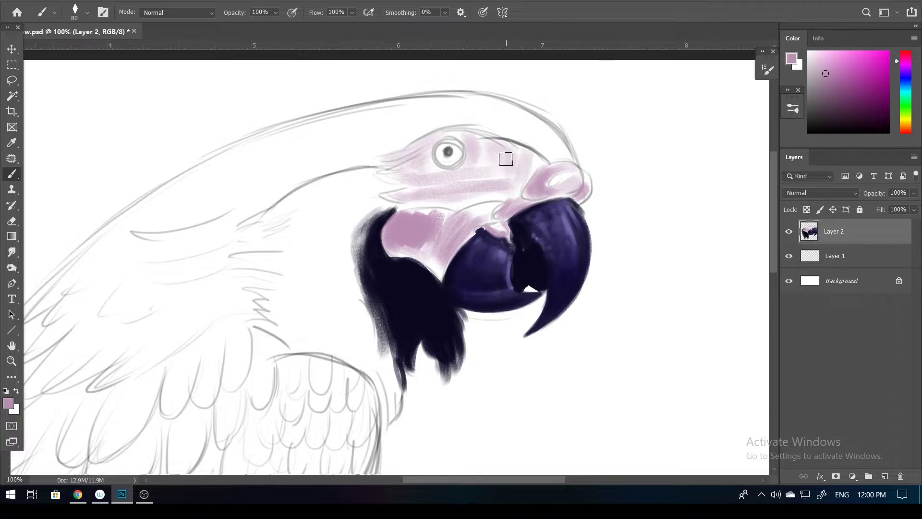
pyautogui.moveTo(413, 207); pyautogui.dragTo(476, 202)
pyautogui.moveTo(389, 168); pyautogui.dragTo(538, 168)
# - Switch to another pink and shade around the eye, brow, beak top and cheek
pyautogui.moveTo(811, 63); pyautogui.dragTo(824, 73)
pyautogui.press('[')
pyautogui.press('[')
pyautogui.press('[')
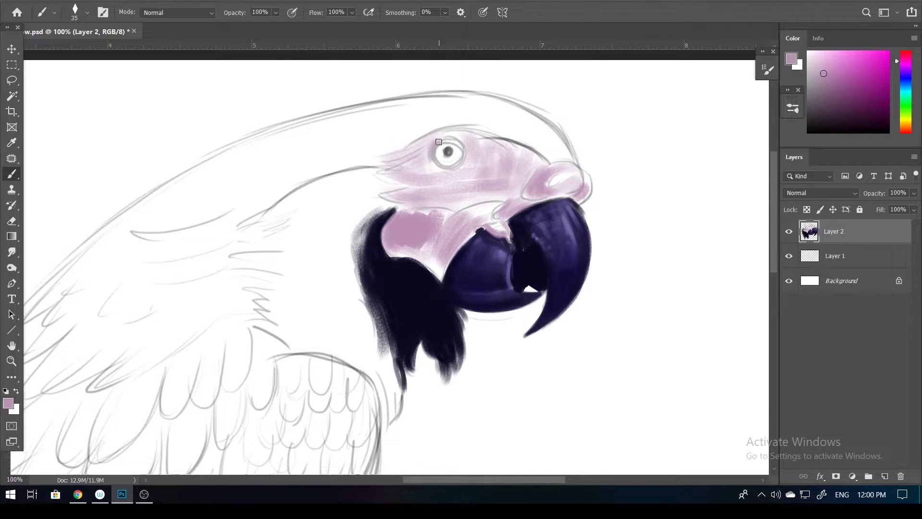
pyautogui.moveTo(430, 142); pyautogui.dragTo(478, 181)
pyautogui.press('[')
pyautogui.press('[')
pyautogui.press('[')
pyautogui.moveTo(408, 163)
pyautogui.mouseDown()
pyautogui.moveTo(478, 139)
pyautogui.moveTo(547, 159)
pyautogui.moveTo(577, 199)
pyautogui.mouseUp()
pyautogui.press('[')
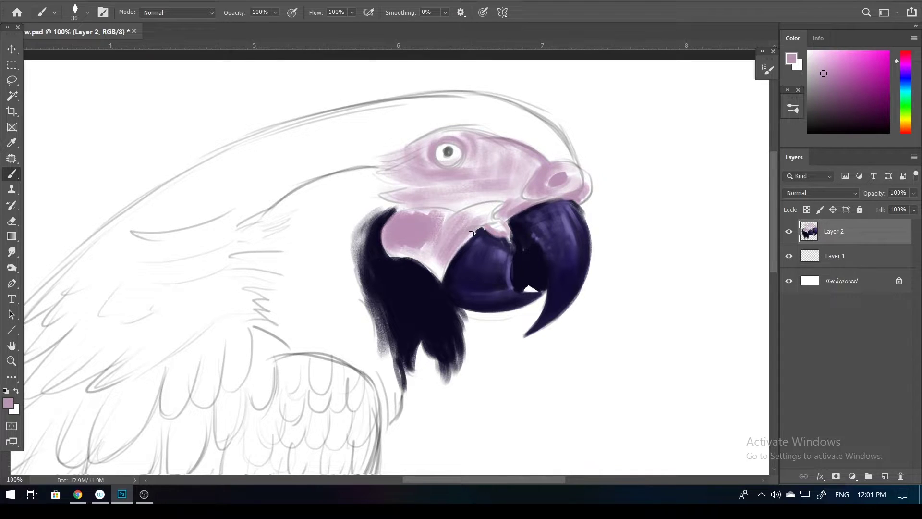
pyautogui.moveTo(507, 205)
pyautogui.mouseDown()
pyautogui.moveTo(404, 212)
pyautogui.moveTo(381, 161)
pyautogui.moveTo(457, 130)
pyautogui.mouseUp()
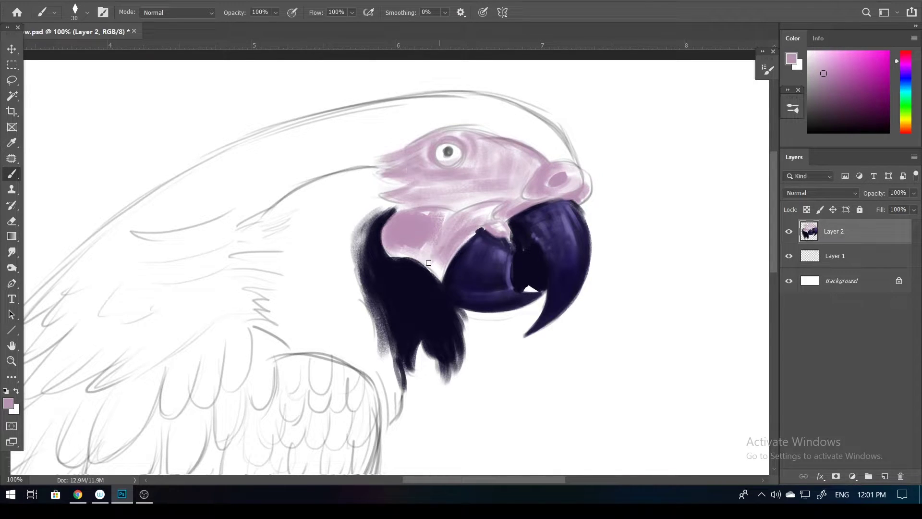
# - Hatch light pink feather texture across the throat, around the eye and below the beak
pyautogui.keyDown('alt'); pyautogui.click(471, 228); pyautogui.keyUp('alt')
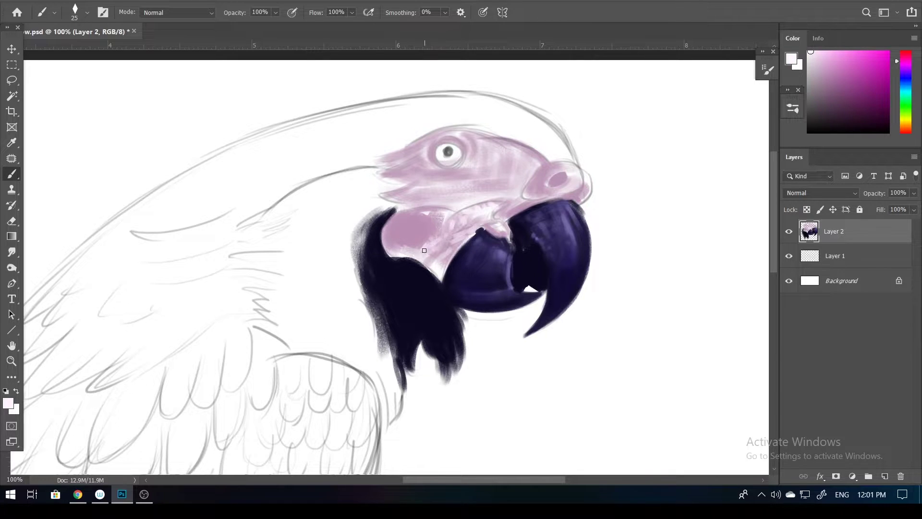
pyautogui.press('[')
pyautogui.moveTo(424, 250)
pyautogui.mouseDown()
pyautogui.moveTo(398, 226)
pyautogui.moveTo(446, 218)
pyautogui.moveTo(464, 233)
pyautogui.moveTo(579, 181)
pyautogui.mouseUp()
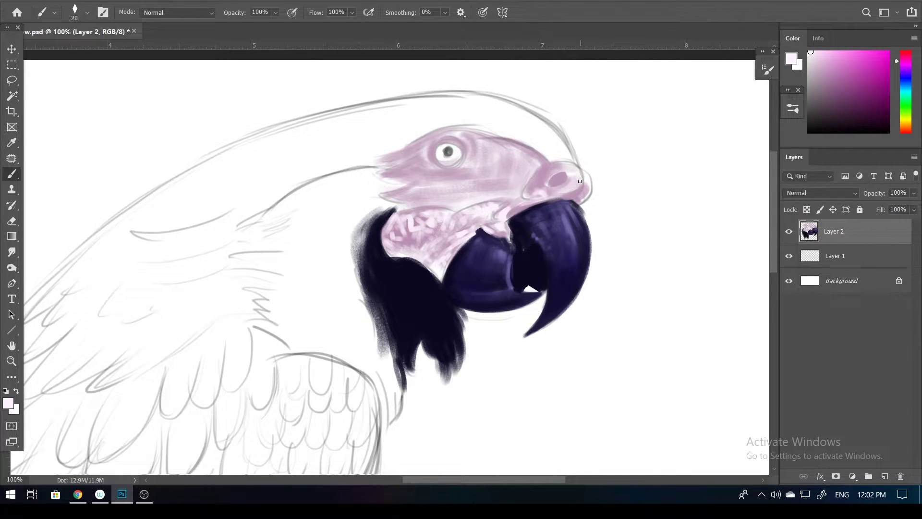
pyautogui.press(']')
pyautogui.moveTo(534, 160)
pyautogui.mouseDown()
pyautogui.moveTo(513, 144)
pyautogui.moveTo(478, 154)
pyautogui.moveTo(439, 134)
pyautogui.moveTo(464, 169)
pyautogui.moveTo(386, 179)
pyautogui.moveTo(394, 197)
pyautogui.moveTo(471, 187)
pyautogui.mouseUp()
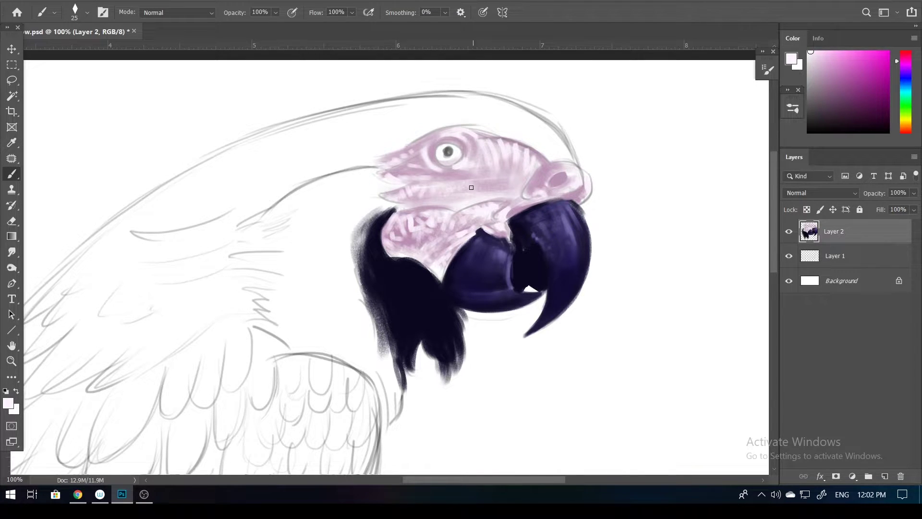
pyautogui.press(']')
pyautogui.moveTo(426, 220)
pyautogui.mouseDown()
pyautogui.moveTo(410, 221)
pyautogui.moveTo(432, 236)
pyautogui.moveTo(478, 215)
pyautogui.mouseUp()
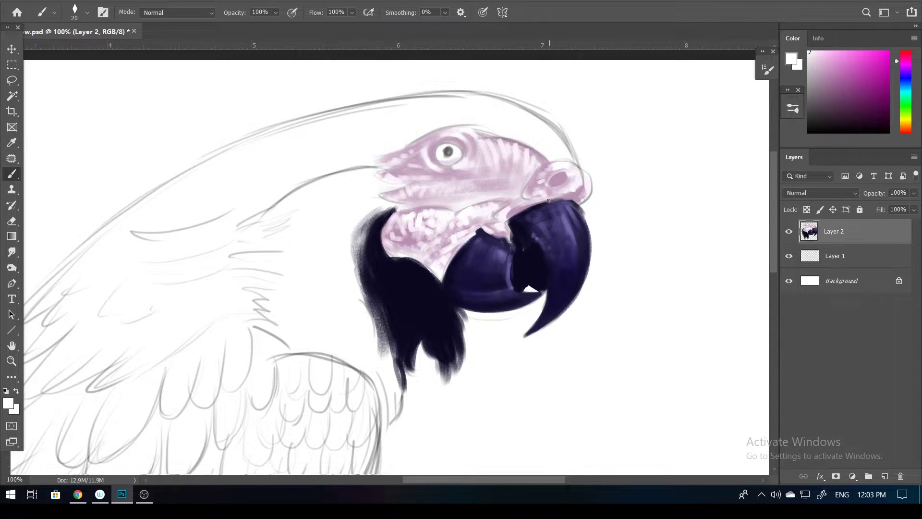
# - Refine the beak with sampled mauve along its top edge and navy along the bottom
pyautogui.keyDown('alt'); pyautogui.click(563, 169); pyautogui.keyUp('alt')
pyautogui.moveTo(482, 229)
pyautogui.mouseDown()
pyautogui.moveTo(505, 235)
pyautogui.moveTo(502, 216)
pyautogui.moveTo(563, 201)
pyautogui.mouseUp()
pyautogui.press('[')
pyautogui.keyDown('alt'); pyautogui.click(526, 237); pyautogui.keyUp('alt')
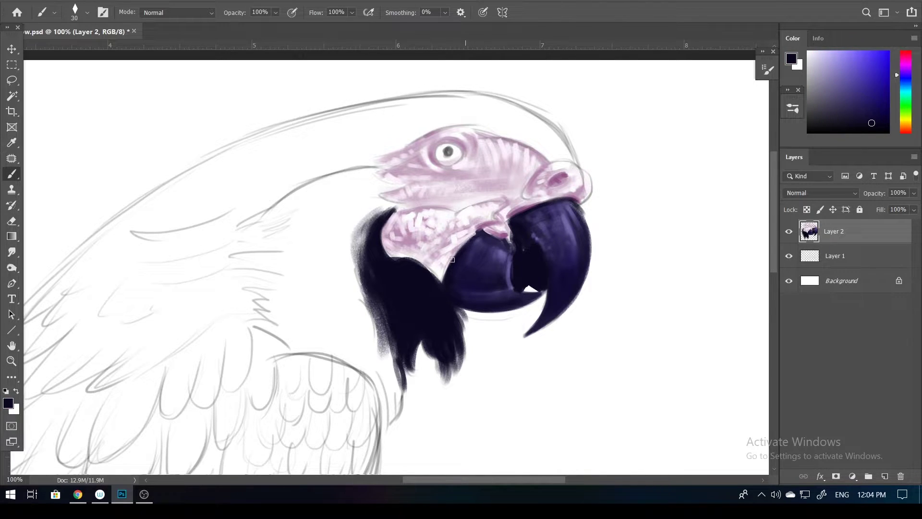
pyautogui.moveTo(509, 294); pyautogui.dragTo(540, 294)
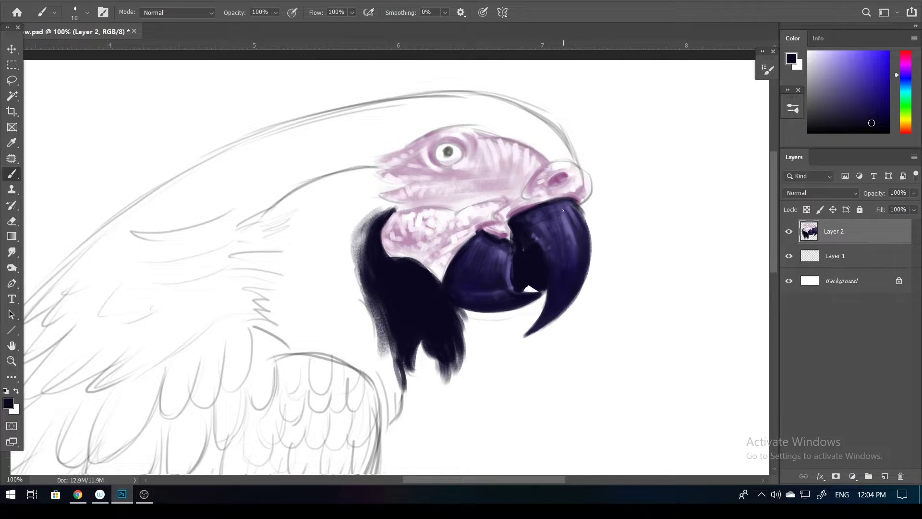
pyautogui.keyDown('alt'); pyautogui.click(471, 272); pyautogui.keyUp('alt')
# - Paint near-black stripes across the macaw's face, below the eye, across the cheek and on the head
pyautogui.moveTo(584, 261); pyautogui.dragTo(619, 303)
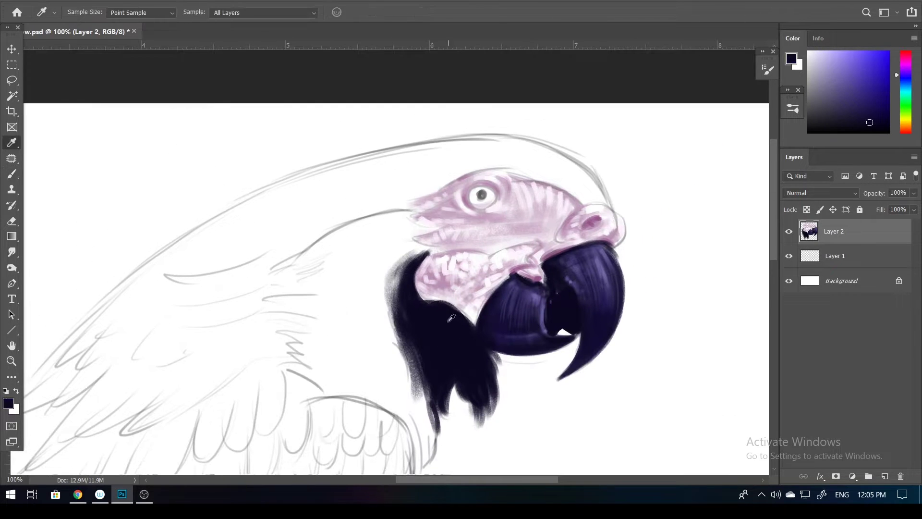
pyautogui.keyDown('alt'); pyautogui.click(423, 298); pyautogui.keyUp('alt')
pyautogui.moveTo(432, 253); pyautogui.dragTo(537, 239)
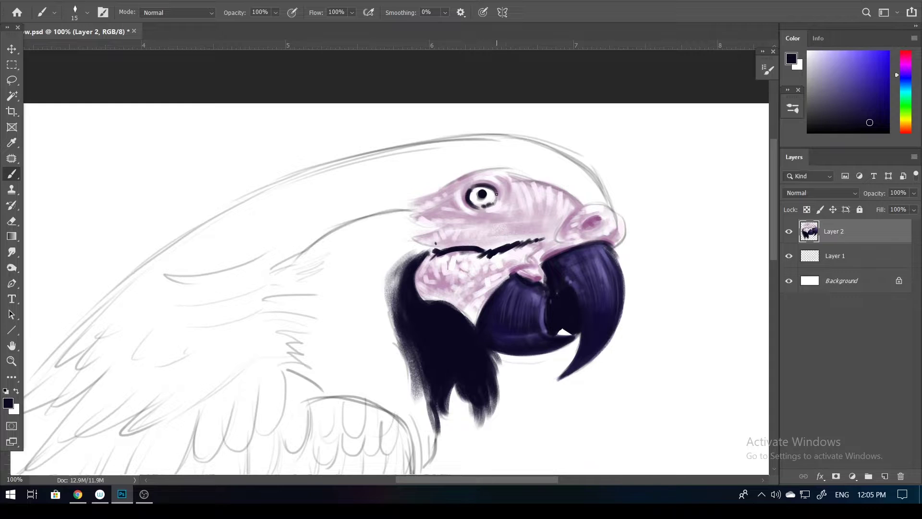
pyautogui.moveTo(440, 206); pyautogui.dragTo(479, 218)
pyautogui.moveTo(411, 235); pyautogui.dragTo(526, 228)
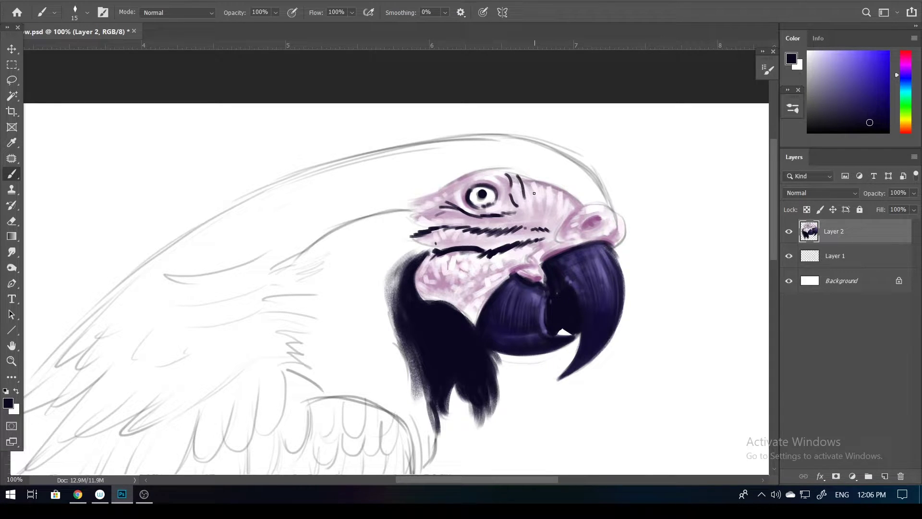
pyautogui.moveTo(512, 170); pyautogui.dragTo(518, 177)
pyautogui.moveTo(545, 179); pyautogui.dragTo(553, 209)
pyautogui.moveTo(555, 183); pyautogui.dragTo(567, 207)
pyautogui.moveTo(571, 195)
pyautogui.mouseDown()
pyautogui.moveTo(576, 209)
pyautogui.moveTo(553, 226)
pyautogui.moveTo(562, 233)
pyautogui.mouseUp()
# - Pick dark purple, then a cream iris colour, and zoom in on the eye
pyautogui.keyDown('alt'); pyautogui.click(567, 259); pyautogui.keyUp('alt')
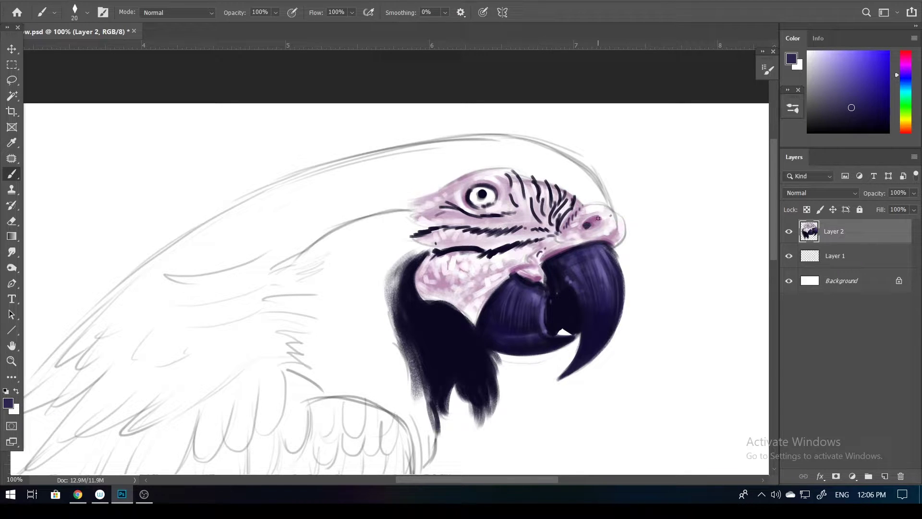
pyautogui.keyDown('alt'); pyautogui.click(578, 231); pyautogui.keyUp('alt')
pyautogui.press('[')
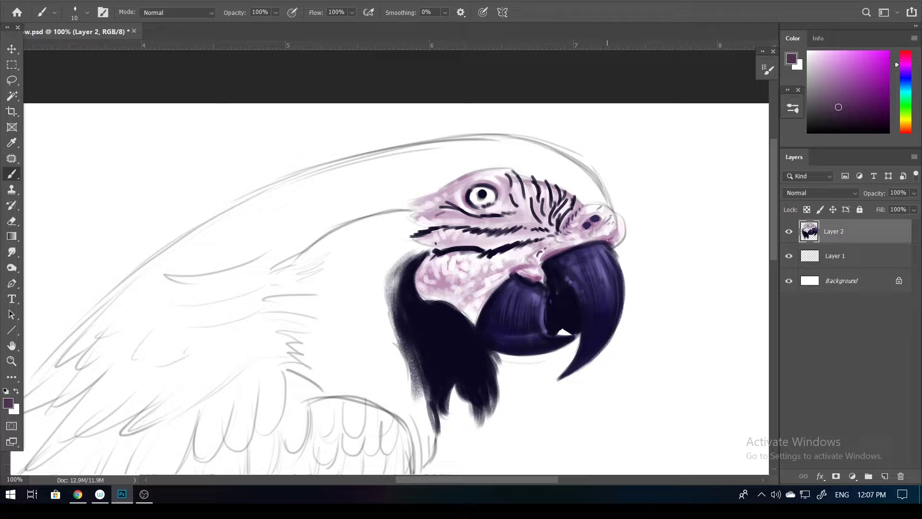
pyautogui.scroll(2, 575, 256)
pyautogui.click(906, 124)
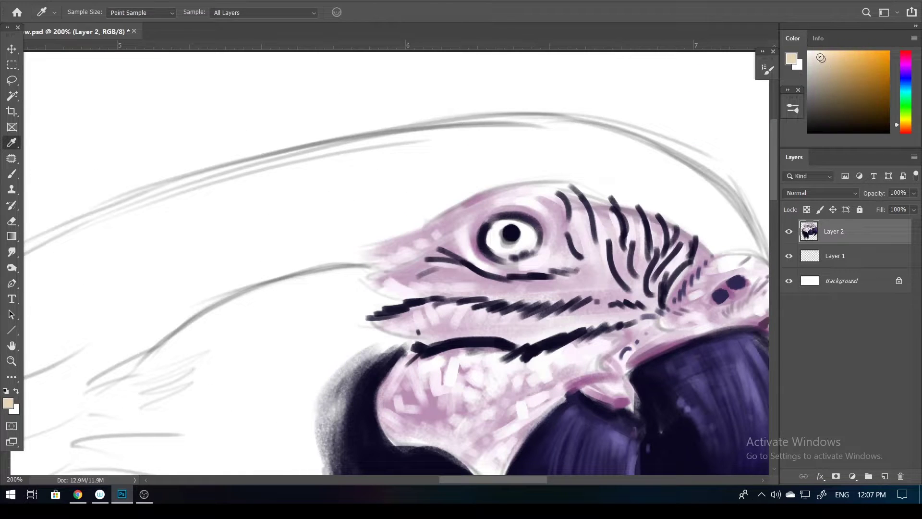
pyautogui.click(823, 59)
pyautogui.press(']')
pyautogui.scroll(-2, 461, 244)
pyautogui.hotkey('ctrl', '+')
# - Paint the golden iris around the pupil and dab in a white highlight
pyautogui.moveTo(497, 226)
pyautogui.mouseDown()
pyautogui.moveTo(526, 247)
pyautogui.moveTo(531, 221)
pyautogui.mouseUp()
pyautogui.press('[')
pyautogui.click(517, 231)
pyautogui.press('[')
pyautogui.press('[')
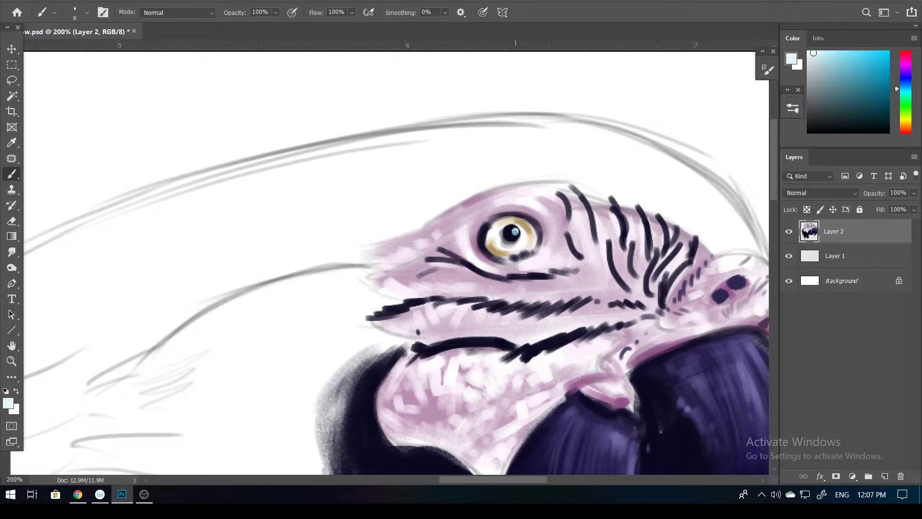
pyautogui.scroll(-4, 486, 385)
pyautogui.scroll(2, 578, 320)
pyautogui.click(907, 113)
# - Lay a green base coat across the top of the macaw's head
pyautogui.click(853, 83)
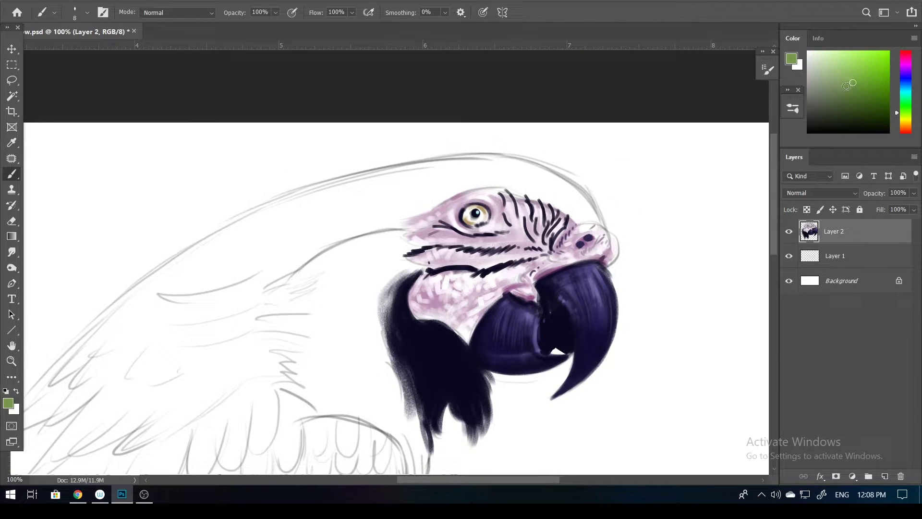
pyautogui.press(']')
pyautogui.press(']')
pyautogui.press(']')
pyautogui.press(']')
pyautogui.press(']')
pyautogui.moveTo(480, 179)
pyautogui.mouseDown()
pyautogui.moveTo(423, 209)
pyautogui.moveTo(533, 169)
pyautogui.mouseUp()
pyautogui.moveTo(451, 166); pyautogui.dragTo(588, 214)
pyautogui.keyDown('alt'); pyautogui.click(588, 212); pyautogui.keyUp('alt')
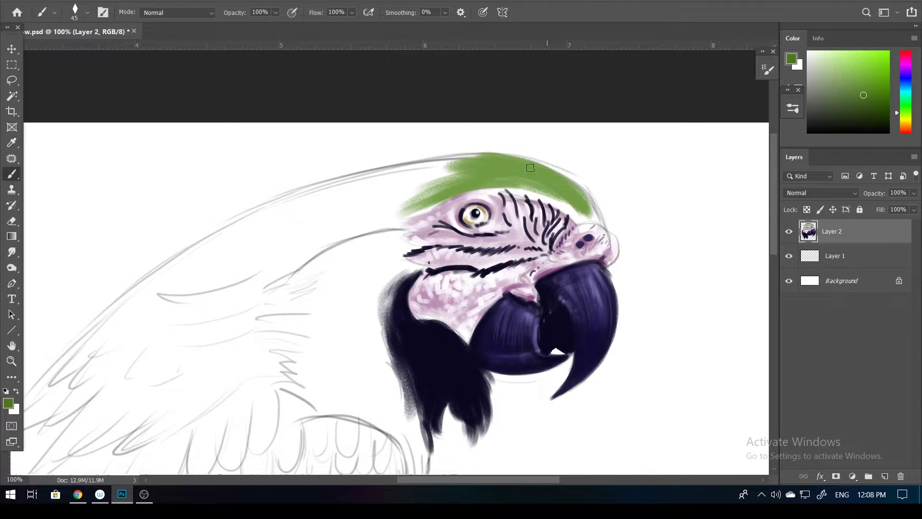
pyautogui.press('[')
pyautogui.moveTo(432, 195)
pyautogui.mouseDown()
pyautogui.moveTo(543, 166)
pyautogui.moveTo(593, 211)
pyautogui.mouseUp()
# - Shade the head's left edge, the crown's lower edge and the area above the eye with darker green
pyautogui.keyDown('alt'); pyautogui.click(593, 211); pyautogui.keyUp('alt')
pyautogui.press('[')
pyautogui.moveTo(433, 197)
pyautogui.mouseDown()
pyautogui.moveTo(374, 220)
pyautogui.moveTo(497, 188)
pyautogui.moveTo(565, 211)
pyautogui.mouseUp()
pyautogui.moveTo(505, 188)
pyautogui.mouseDown()
pyautogui.moveTo(568, 219)
pyautogui.moveTo(557, 197)
pyautogui.moveTo(499, 185)
pyautogui.mouseUp()
pyautogui.moveTo(557, 197)
pyautogui.mouseDown()
pyautogui.moveTo(478, 171)
pyautogui.moveTo(413, 209)
pyautogui.mouseUp()
pyautogui.keyDown('alt'); pyautogui.click(578, 224); pyautogui.keyUp('alt')
pyautogui.press('[')
pyautogui.keyDown('alt'); pyautogui.click(433, 204); pyautogui.keyUp('alt')
pyautogui.moveTo(476, 192); pyautogui.dragTo(443, 201)
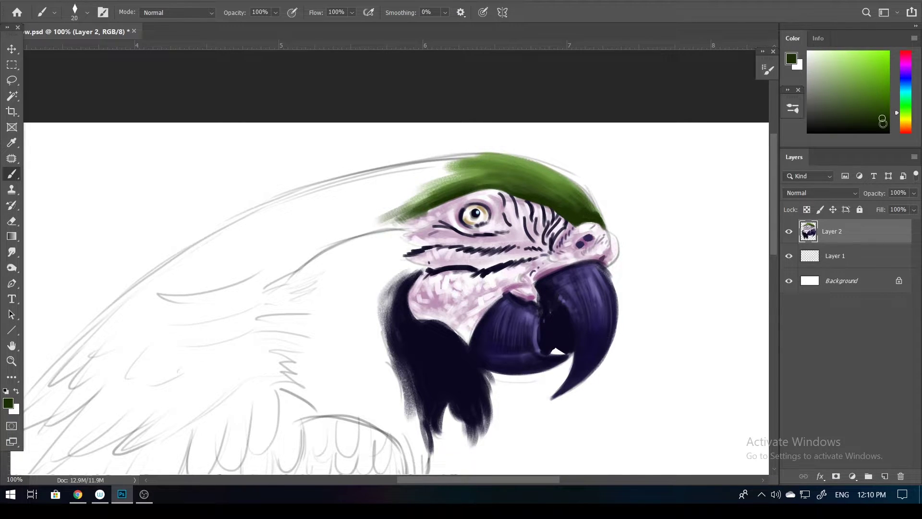
# - Extend the lighter crown green along the head top and try out yellow-green highlight shades
pyautogui.keyDown('alt'); pyautogui.click(584, 217); pyautogui.keyUp('alt')
pyautogui.press(']')
pyautogui.press(']')
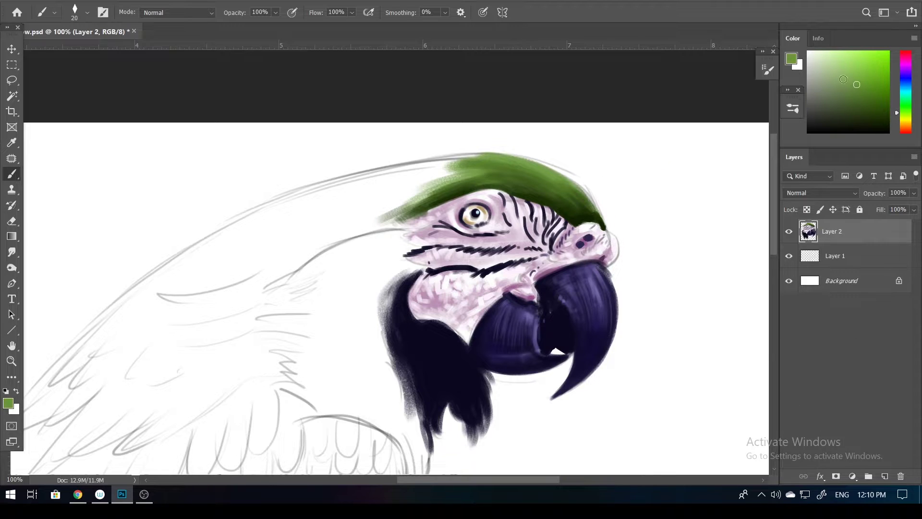
pyautogui.keyDown('alt'); pyautogui.click(491, 171); pyautogui.keyUp('alt')
pyautogui.moveTo(471, 158); pyautogui.dragTo(526, 179)
pyautogui.press('[')
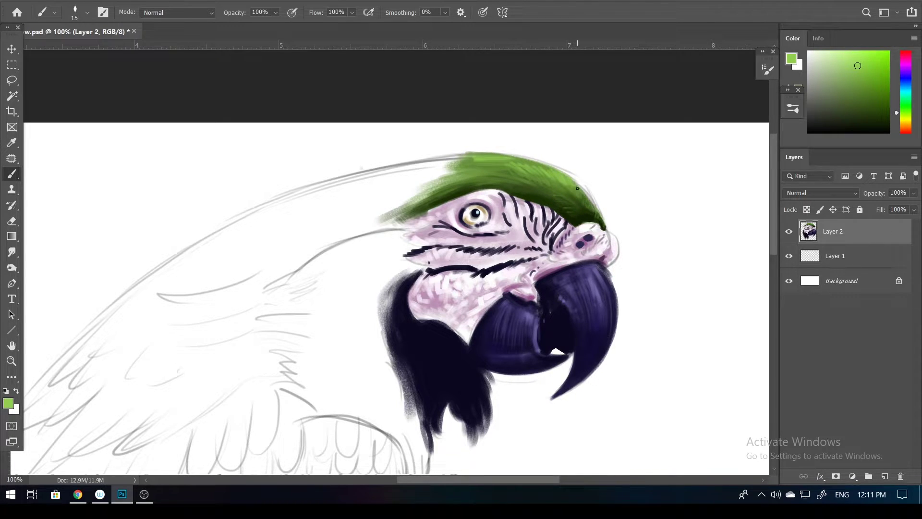
pyautogui.keyDown('alt'); pyautogui.click(545, 173); pyautogui.keyUp('alt')
pyautogui.press(']')
pyautogui.press('[')
pyautogui.keyDown('alt'); pyautogui.click(541, 168); pyautogui.keyUp('alt')
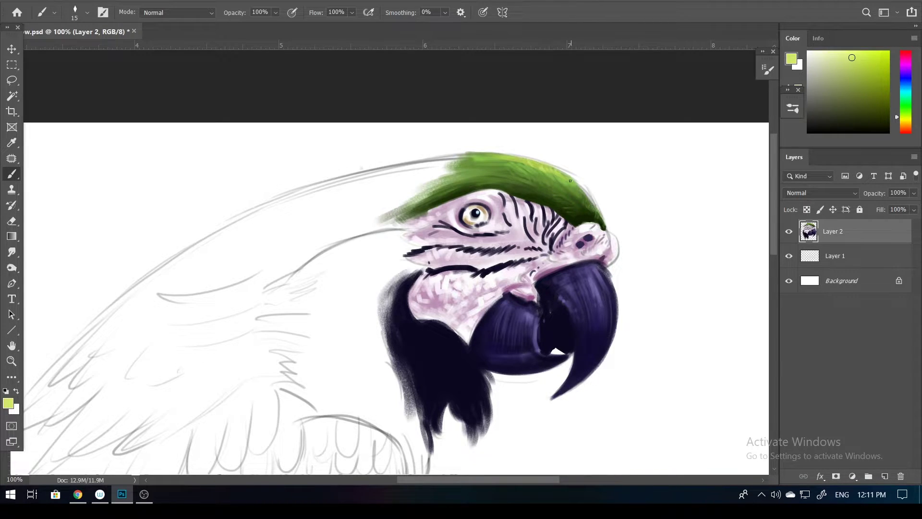
pyautogui.press('[')
pyautogui.keyDown('alt'); pyautogui.click(544, 192); pyautogui.keyUp('alt')
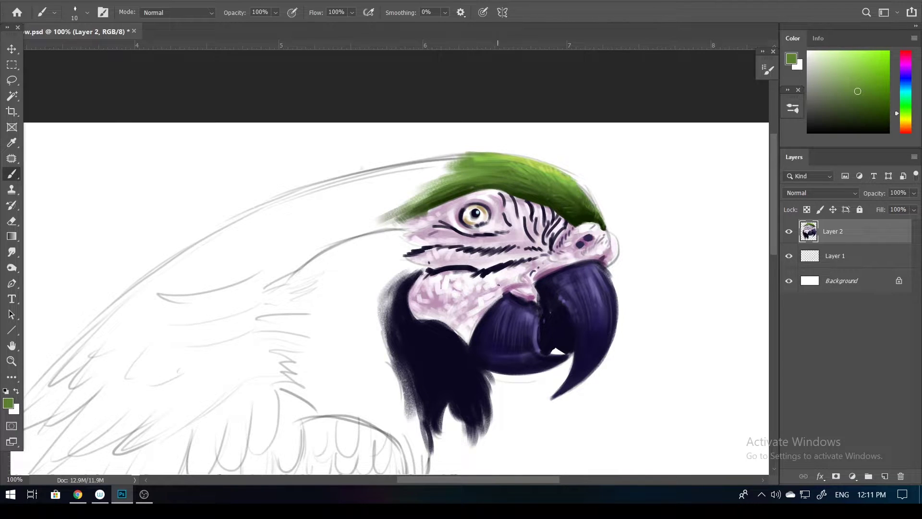
pyautogui.moveTo(455, 189); pyautogui.dragTo(575, 132)
# - Fill the macaw's neck with orange, then repaint it in a brighter orange
pyautogui.click(876, 75)
pyautogui.moveTo(510, 187)
pyautogui.mouseDown()
pyautogui.moveTo(396, 237)
pyautogui.moveTo(479, 309)
pyautogui.moveTo(522, 380)
pyautogui.moveTo(538, 432)
pyautogui.mouseUp()
pyautogui.press('[')
pyautogui.press('[')
pyautogui.press('[')
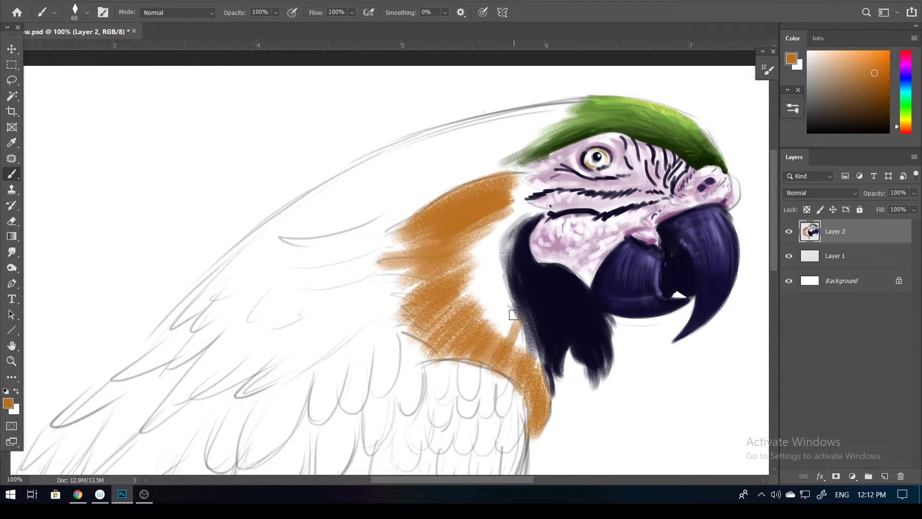
pyautogui.moveTo(514, 307); pyautogui.dragTo(461, 216)
pyautogui.moveTo(543, 212); pyautogui.dragTo(500, 173)
pyautogui.moveTo(509, 226); pyautogui.dragTo(528, 380)
pyautogui.click(882, 54)
pyautogui.moveTo(456, 226); pyautogui.dragTo(500, 332)
pyautogui.moveTo(457, 207); pyautogui.dragTo(514, 183)
pyautogui.press('[')
pyautogui.moveTo(422, 288)
pyautogui.mouseDown()
pyautogui.moveTo(428, 349)
pyautogui.moveTo(475, 346)
pyautogui.mouseUp()
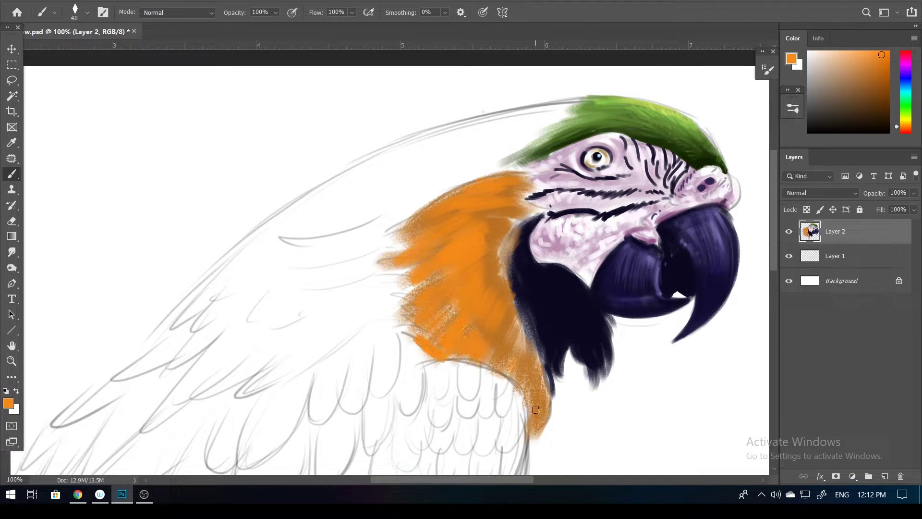
# - Paint red-orange strokes down the neck, up to the face and along its lower edge
pyautogui.click(903, 130)
pyautogui.click(878, 62)
pyautogui.press(']')
pyautogui.moveTo(418, 336)
pyautogui.mouseDown()
pyautogui.moveTo(461, 288)
pyautogui.moveTo(399, 250)
pyautogui.mouseUp()
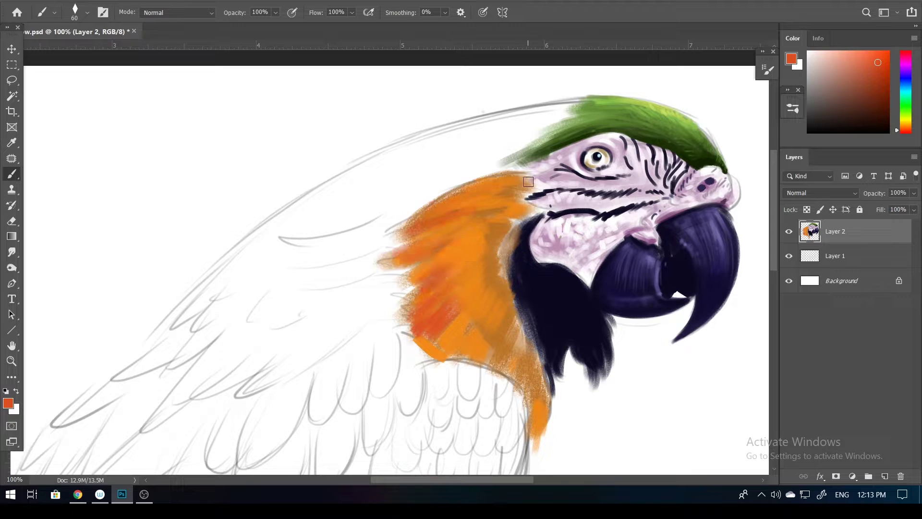
pyautogui.moveTo(495, 192); pyautogui.dragTo(408, 231)
pyautogui.press('[')
pyautogui.press('[')
pyautogui.moveTo(533, 168)
pyautogui.mouseDown()
pyautogui.moveTo(504, 197)
pyautogui.moveTo(512, 278)
pyautogui.moveTo(471, 346)
pyautogui.mouseUp()
pyautogui.moveTo(528, 322); pyautogui.dragTo(481, 385)
pyautogui.press(']')
pyautogui.moveTo(442, 356)
pyautogui.mouseDown()
pyautogui.moveTo(534, 366)
pyautogui.moveTo(548, 409)
pyautogui.moveTo(507, 310)
pyautogui.mouseUp()
# - Hatch darker red-brown strokes along the neck edges and near the face
pyautogui.click(883, 90)
pyautogui.moveTo(409, 318); pyautogui.dragTo(427, 351)
pyautogui.press('[')
pyautogui.press('[')
pyautogui.press('[')
pyautogui.moveTo(536, 201); pyautogui.dragTo(497, 205)
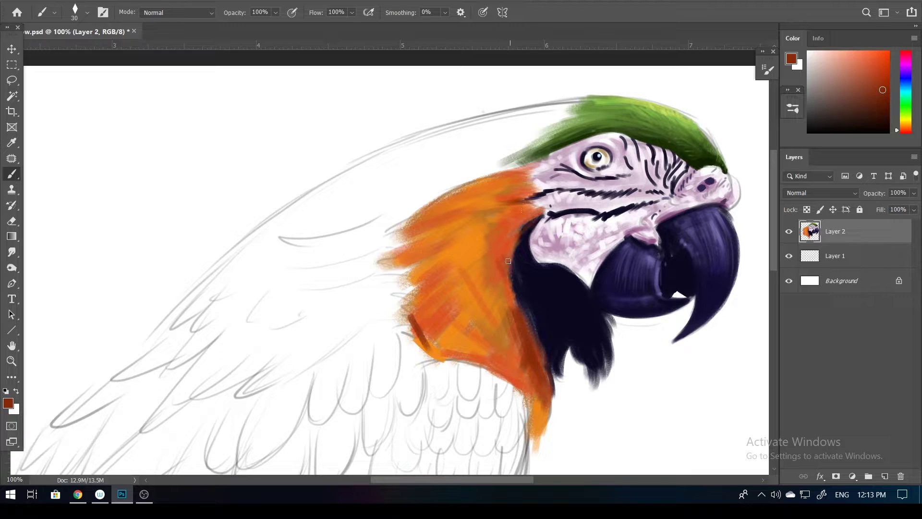
pyautogui.moveTo(508, 260); pyautogui.dragTo(519, 235)
pyautogui.moveTo(435, 259); pyautogui.dragTo(384, 265)
pyautogui.moveTo(531, 166); pyautogui.dragTo(510, 171)
pyautogui.moveTo(502, 369); pyautogui.dragTo(535, 403)
pyautogui.moveTo(533, 396); pyautogui.dragTo(532, 437)
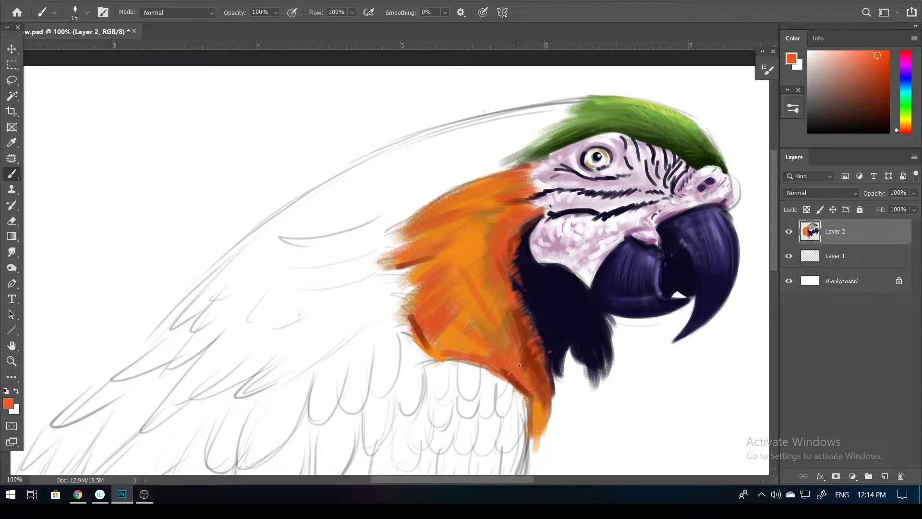
# - Add brighter yellow-orange highlight strokes on the upper and middle neck
pyautogui.click(900, 128)
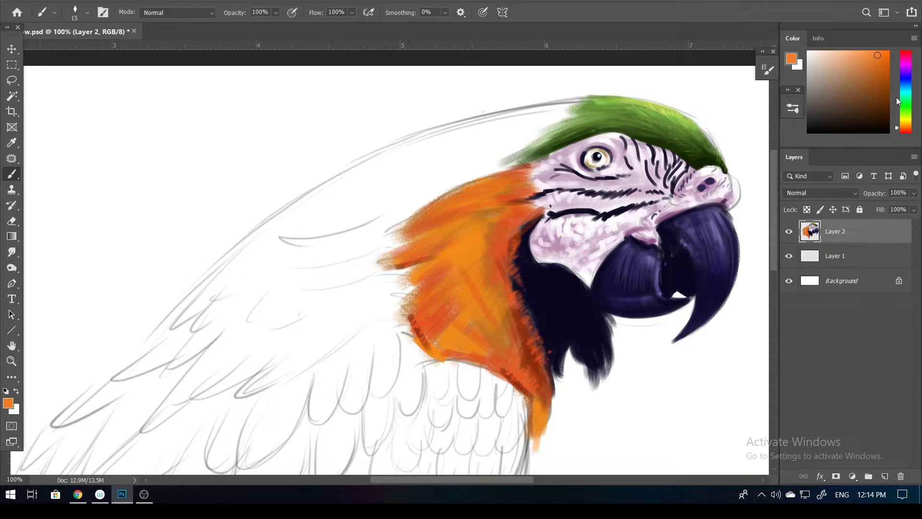
pyautogui.click(904, 125)
pyautogui.press('[')
pyautogui.moveTo(428, 215)
pyautogui.mouseDown()
pyautogui.moveTo(480, 202)
pyautogui.moveTo(476, 241)
pyautogui.mouseUp()
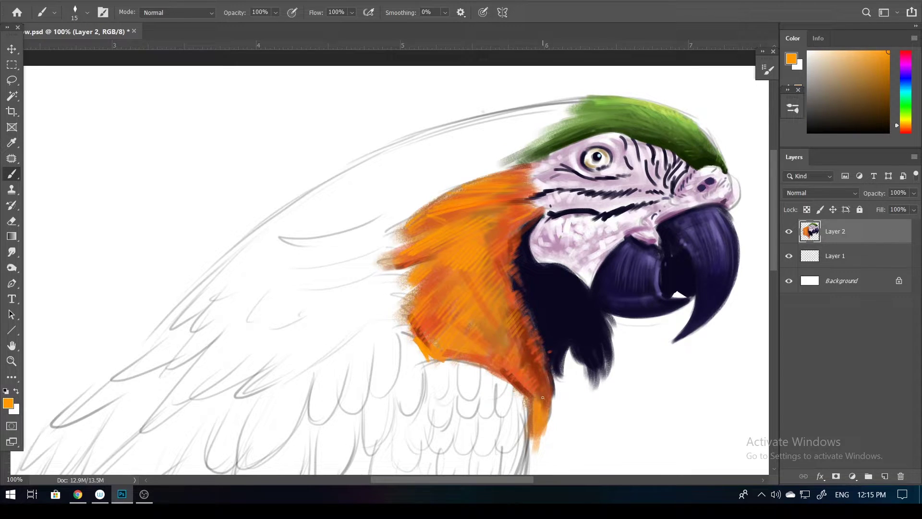
pyautogui.click(905, 123)
pyautogui.moveTo(451, 279); pyautogui.dragTo(491, 265)
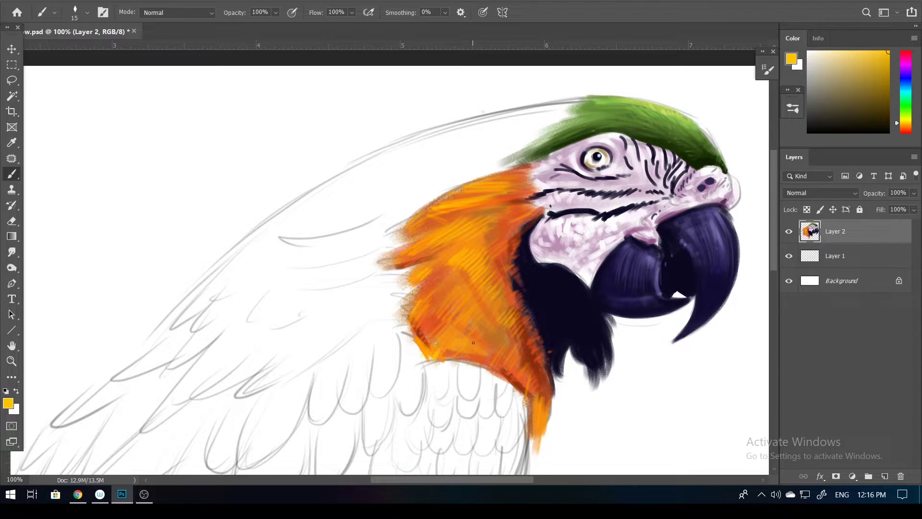
# - Brush muted green strokes along the orange neck's edge and dab green on its lower corner
pyautogui.click(904, 109)
pyautogui.click(843, 78)
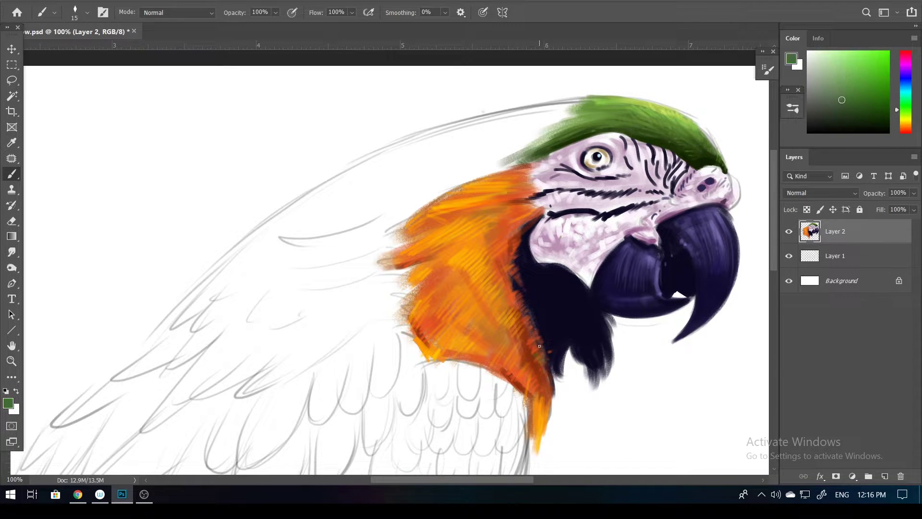
pyautogui.moveTo(547, 322); pyautogui.dragTo(519, 278)
pyautogui.moveTo(422, 326); pyautogui.dragTo(431, 339)
pyautogui.click(356, 225)
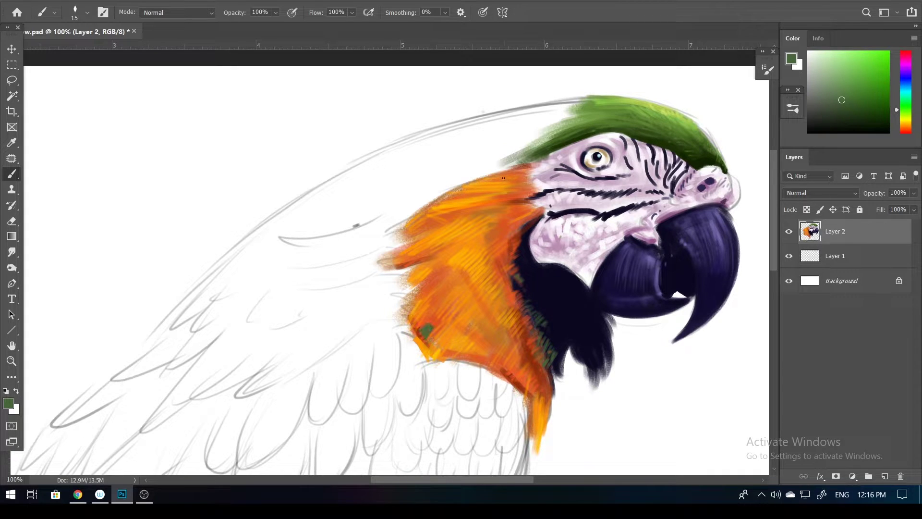
# - Paint a broad cyan stroke along the top of the wing
pyautogui.keyDown('alt'); pyautogui.keyDown('shift'); pyautogui.rightClick(414, 340); pyautogui.keyUp('shift'); pyautogui.keyUp('alt')
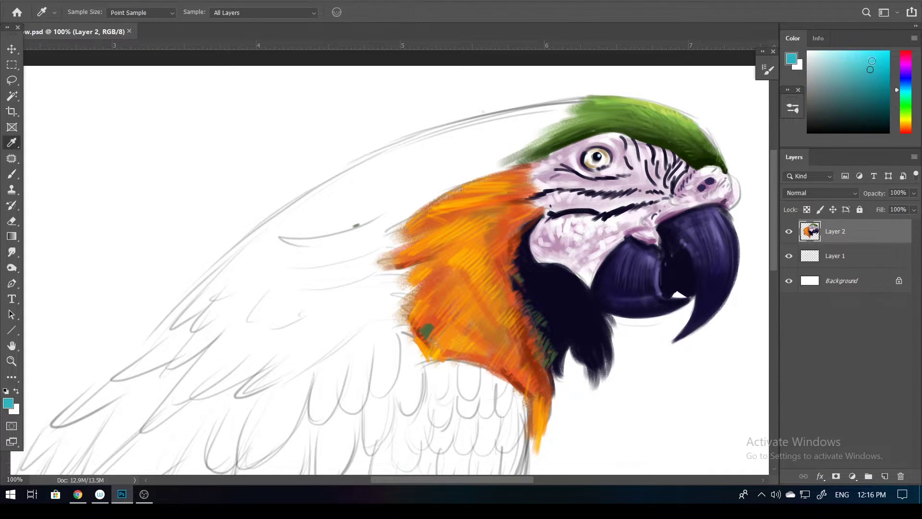
pyautogui.press(']')
pyautogui.press(']')
pyautogui.press(']')
pyautogui.hscroll(1, 384, 168)
pyautogui.moveTo(375, 152)
pyautogui.mouseDown()
pyautogui.moveTo(295, 232)
pyautogui.moveTo(323, 208)
pyautogui.moveTo(490, 163)
pyautogui.moveTo(387, 173)
pyautogui.moveTo(346, 190)
pyautogui.mouseUp()
pyautogui.press(']')
pyautogui.press(']')
pyautogui.press(']')
pyautogui.press('[')
pyautogui.press('[')
pyautogui.press('[')
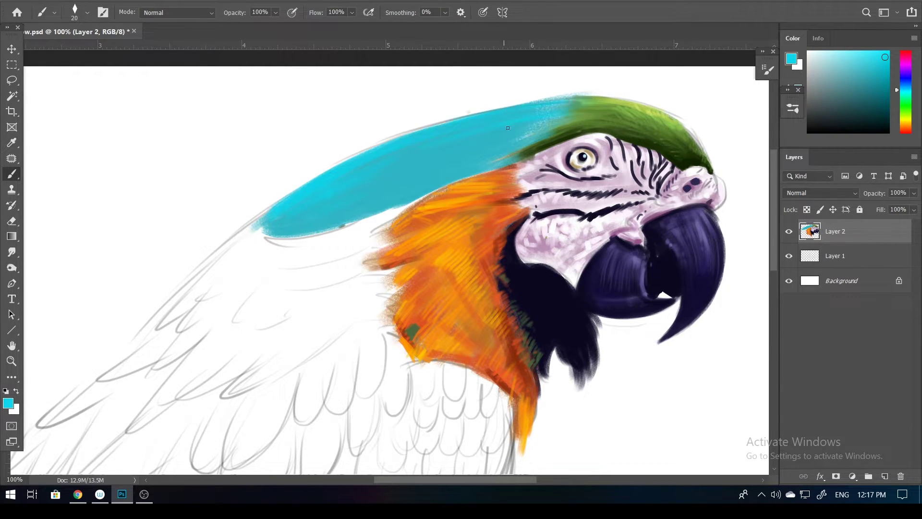
# - Shade the blue area's lower edge and wing with darker blue, blending toward the orange neck
pyautogui.click(885, 85)
pyautogui.press(']')
pyautogui.moveTo(464, 160); pyautogui.dragTo(423, 171)
pyautogui.moveTo(385, 204)
pyautogui.mouseDown()
pyautogui.moveTo(511, 173)
pyautogui.moveTo(447, 173)
pyautogui.mouseUp()
pyautogui.moveTo(504, 144)
pyautogui.mouseDown()
pyautogui.moveTo(374, 197)
pyautogui.moveTo(331, 225)
pyautogui.mouseUp()
pyautogui.press('[')
pyautogui.press('[')
pyautogui.press('[')
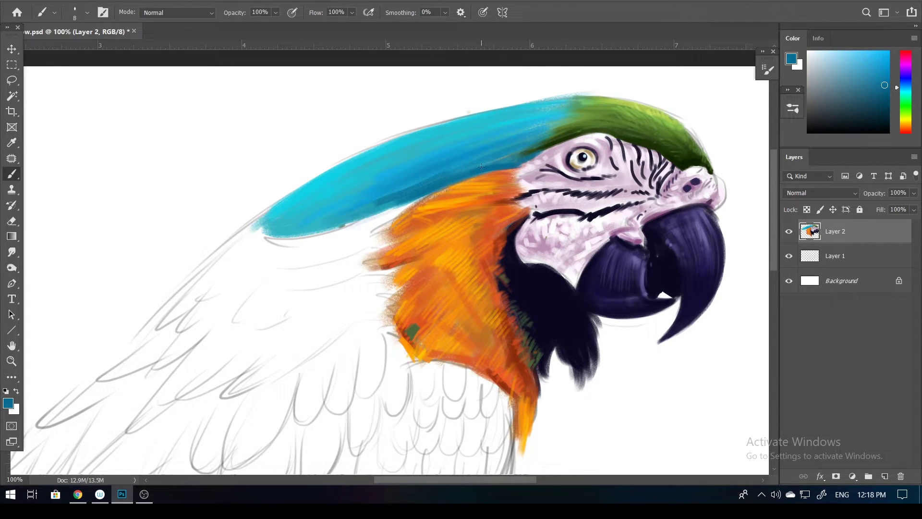
# - Sample the bright cyan and add lighter cyan highlight strokes across the blue area and wing
pyautogui.keyDown('alt'); pyautogui.click(338, 210); pyautogui.keyUp('alt')
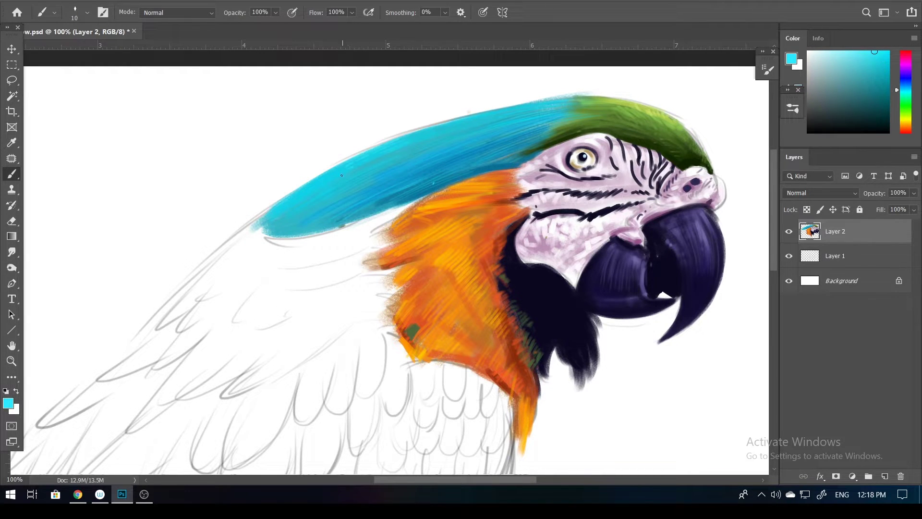
pyautogui.press(']')
pyautogui.moveTo(509, 110); pyautogui.dragTo(358, 166)
pyautogui.moveTo(270, 217); pyautogui.dragTo(326, 187)
pyautogui.moveTo(448, 172); pyautogui.dragTo(481, 316)
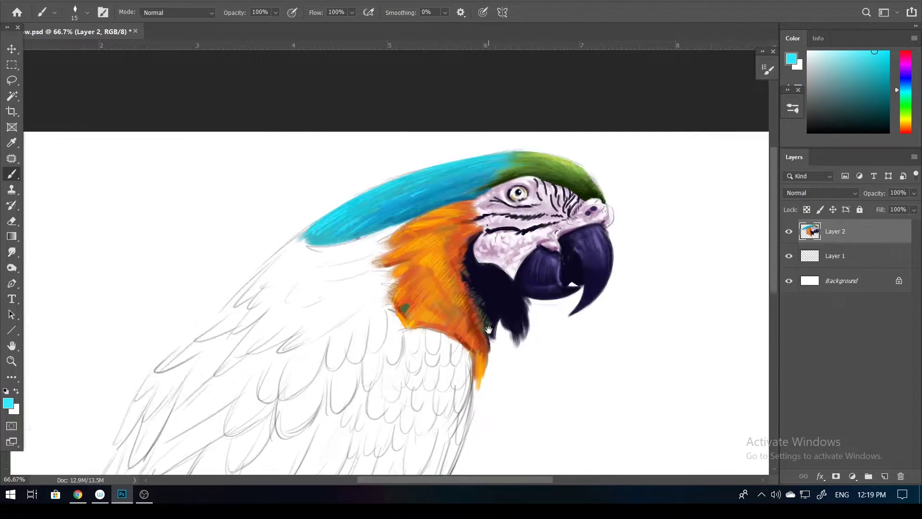
# - Lay large cyan strokes across the lower-left, middle and upper wing
pyautogui.press('9')
pyautogui.press(']')
pyautogui.press(']')
pyautogui.press(']')
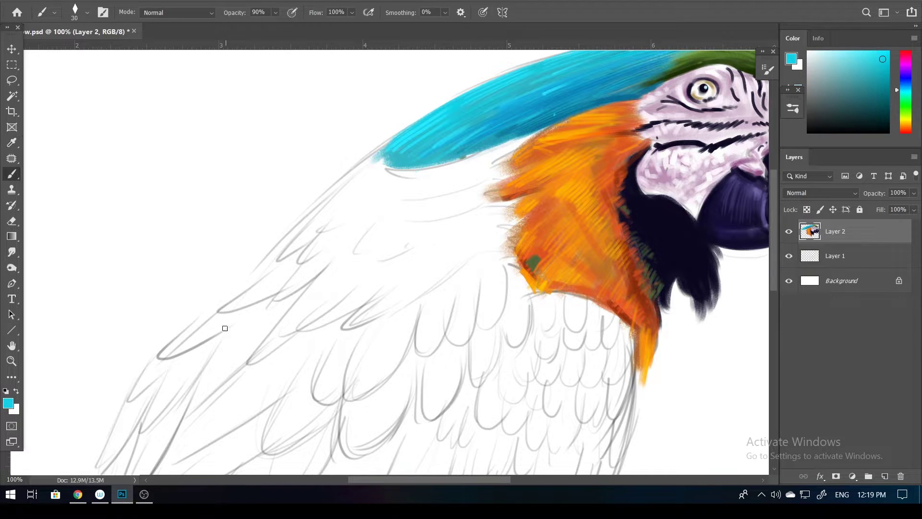
pyautogui.moveTo(216, 310)
pyautogui.mouseDown()
pyautogui.moveTo(160, 357)
pyautogui.moveTo(313, 264)
pyautogui.mouseUp()
pyautogui.press(']')
pyautogui.press(']')
pyautogui.press(']')
pyautogui.moveTo(399, 165)
pyautogui.mouseDown()
pyautogui.moveTo(365, 280)
pyautogui.moveTo(418, 295)
pyautogui.moveTo(343, 225)
pyautogui.mouseUp()
# - Repaint the wing with broad deeper-blue strokes, blending toward the orange neck
pyautogui.click(905, 87)
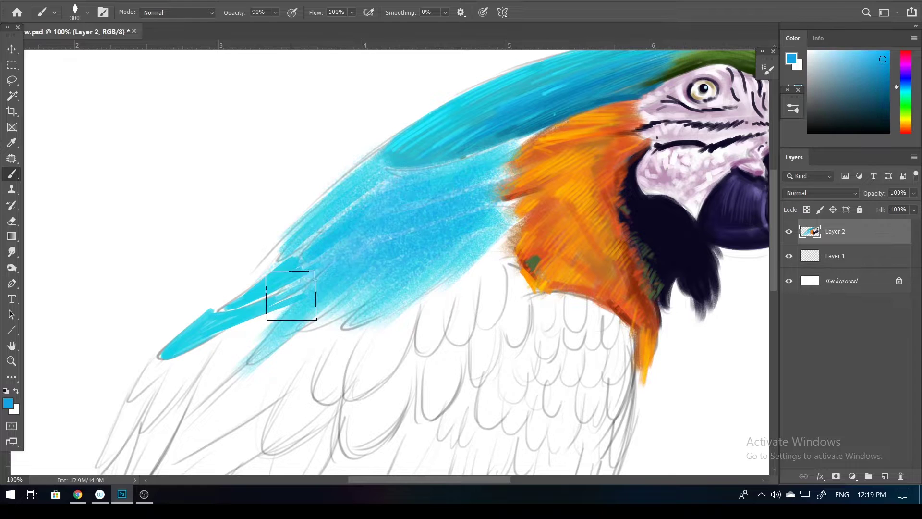
pyautogui.moveTo(471, 168)
pyautogui.mouseDown()
pyautogui.moveTo(288, 304)
pyautogui.moveTo(433, 251)
pyautogui.mouseUp()
pyautogui.press('[')
pyautogui.press('[')
pyautogui.press('[')
pyautogui.moveTo(188, 345)
pyautogui.mouseDown()
pyautogui.moveTo(389, 177)
pyautogui.moveTo(360, 232)
pyautogui.moveTo(426, 268)
pyautogui.moveTo(513, 223)
pyautogui.moveTo(510, 156)
pyautogui.moveTo(435, 209)
pyautogui.moveTo(406, 168)
pyautogui.moveTo(500, 154)
pyautogui.moveTo(384, 226)
pyautogui.moveTo(399, 288)
pyautogui.mouseUp()
pyautogui.press('[')
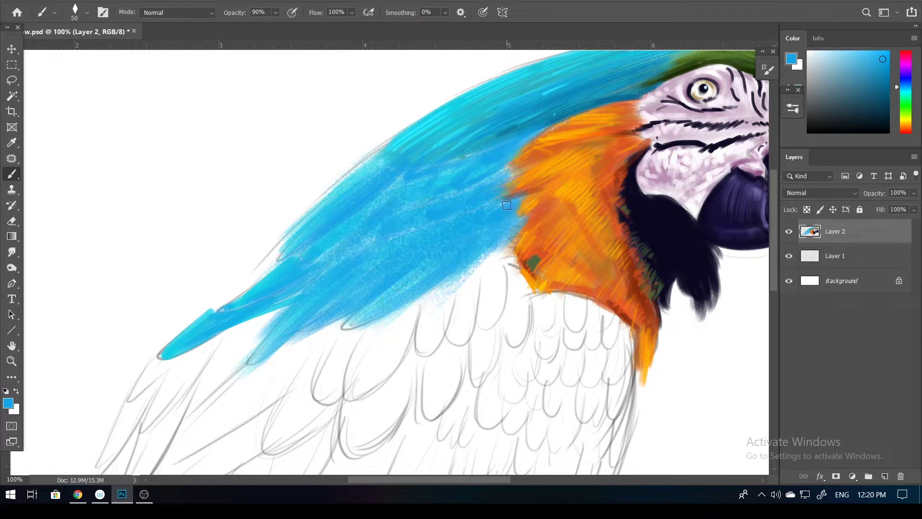
# - Sketch darker blue feather shapes across the upper and mid wing
pyautogui.keyDown('alt'); pyautogui.click(500, 178); pyautogui.keyUp('alt')
pyautogui.press(']')
pyautogui.press(']')
pyautogui.moveTo(510, 134)
pyautogui.mouseDown()
pyautogui.moveTo(491, 219)
pyautogui.moveTo(416, 212)
pyautogui.moveTo(251, 360)
pyautogui.moveTo(432, 218)
pyautogui.mouseUp()
pyautogui.press('[')
pyautogui.press('[')
pyautogui.press('[')
pyautogui.moveTo(336, 260); pyautogui.dragTo(524, 218)
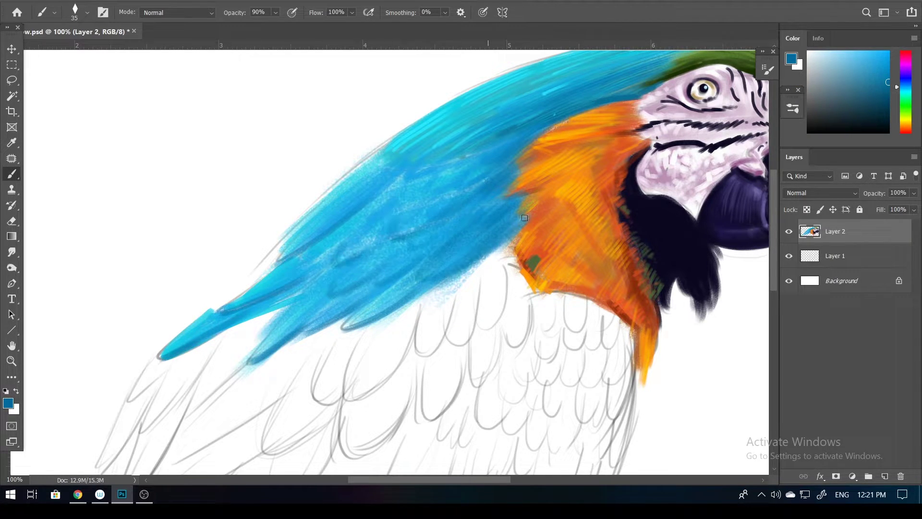
pyautogui.moveTo(407, 181)
pyautogui.mouseDown()
pyautogui.moveTo(454, 180)
pyautogui.moveTo(447, 193)
pyautogui.mouseUp()
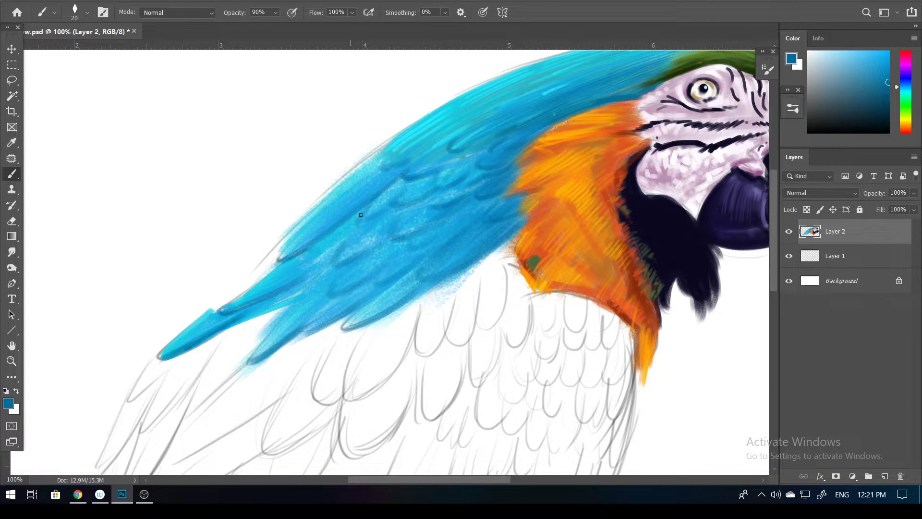
pyautogui.moveTo(337, 262); pyautogui.dragTo(461, 279)
pyautogui.moveTo(478, 199); pyautogui.dragTo(502, 190)
pyautogui.moveTo(442, 204); pyautogui.dragTo(528, 218)
# - Check the whole parrot, then fill gaps between feathers near the wing tip with light cyan
pyautogui.hotkey('ctrl', '-')
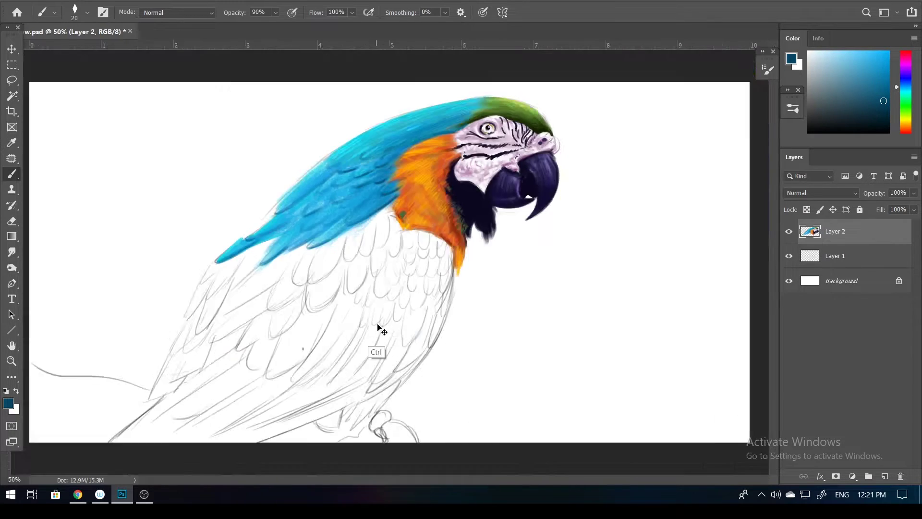
pyautogui.hotkey('ctrl', '+')
pyautogui.keyDown('alt'); pyautogui.click(432, 174); pyautogui.keyUp('alt')
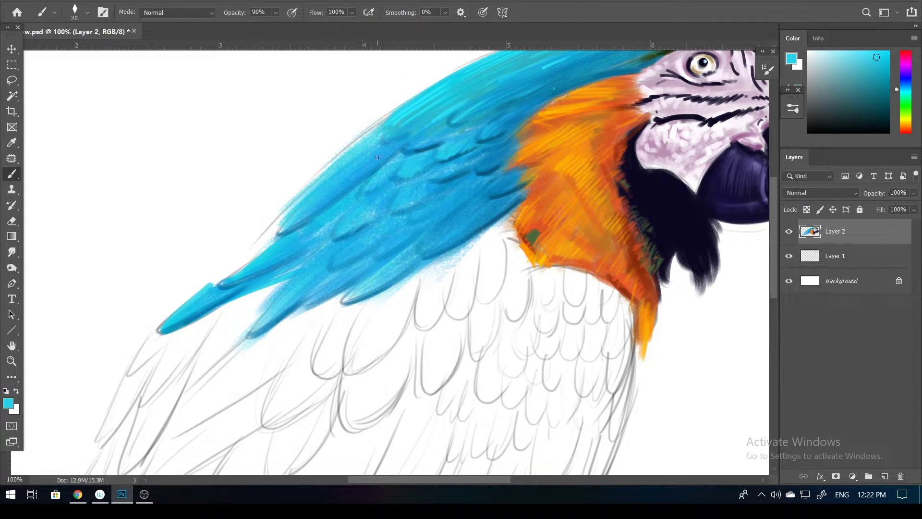
pyautogui.moveTo(274, 242); pyautogui.dragTo(200, 290)
pyautogui.moveTo(295, 204); pyautogui.dragTo(163, 327)
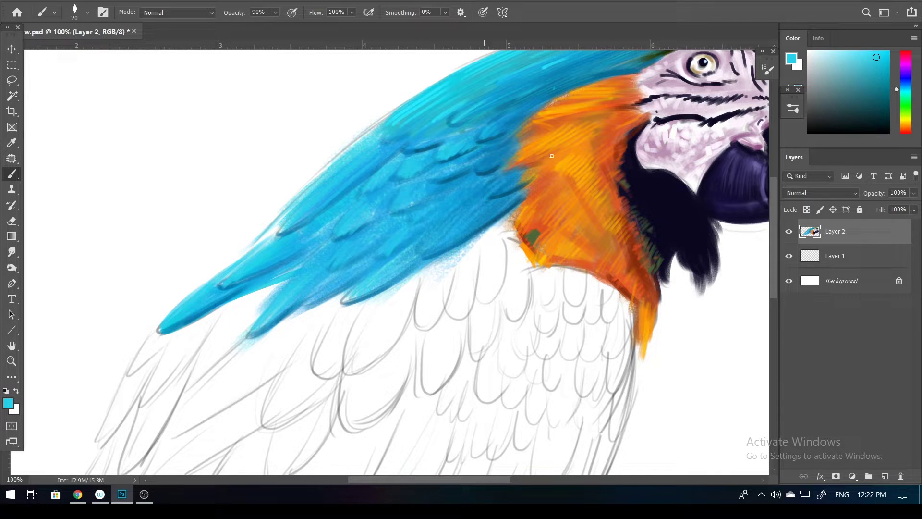
pyautogui.press('[')
pyautogui.moveTo(344, 194); pyautogui.dragTo(314, 235)
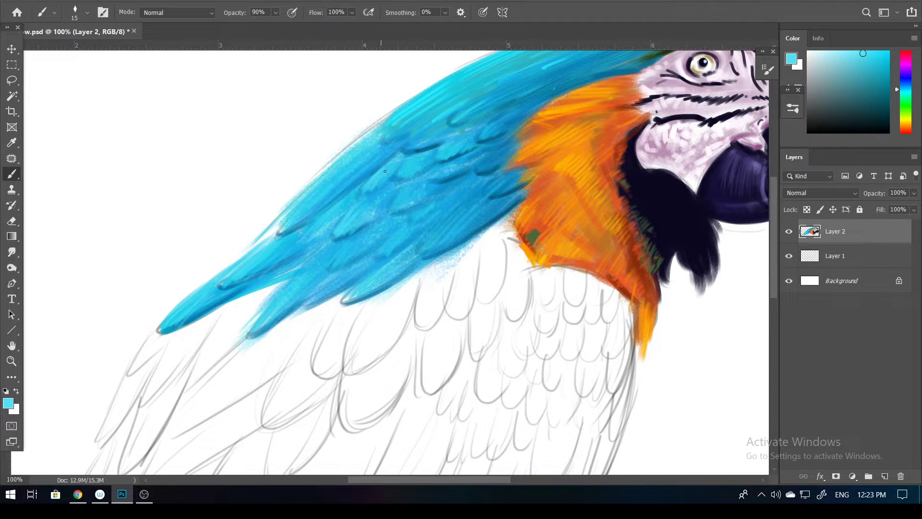
# - Darken the lower wing feathers with vivid blue strokes, then sample a lighter blue
pyautogui.press(']')
pyautogui.press(']')
pyautogui.press(']')
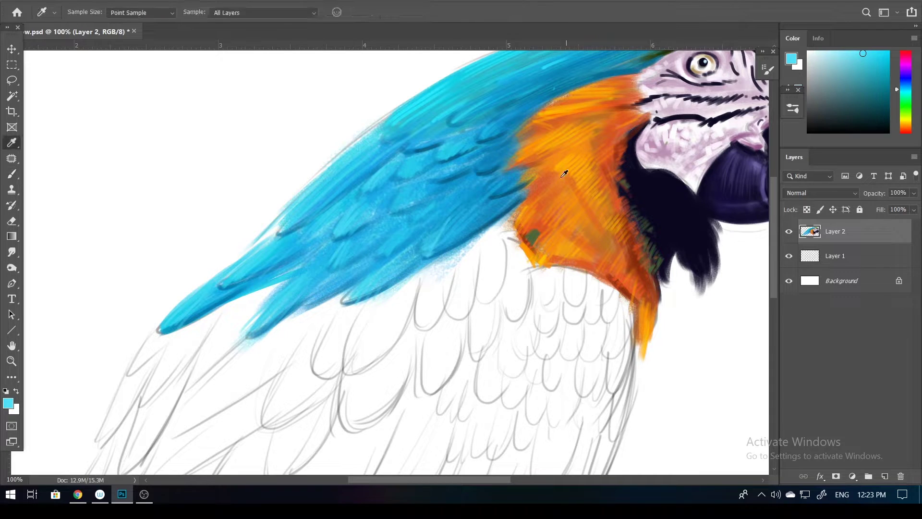
pyautogui.moveTo(518, 176); pyautogui.dragTo(499, 190)
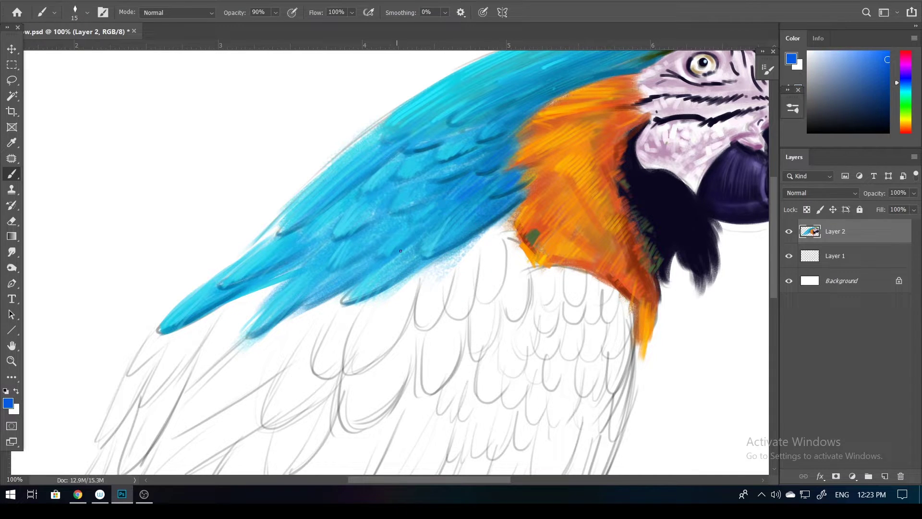
pyautogui.moveTo(341, 273); pyautogui.dragTo(310, 302)
pyautogui.moveTo(384, 281); pyautogui.dragTo(408, 247)
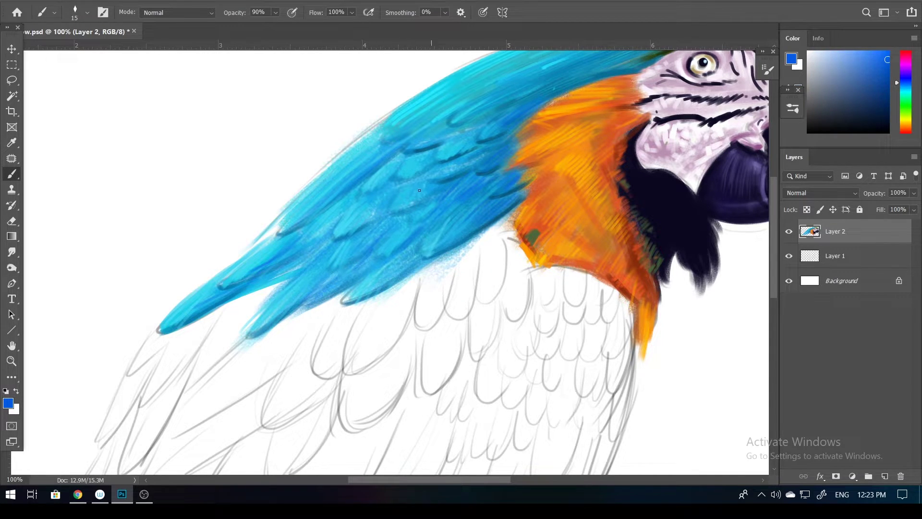
pyautogui.scroll(-2, 494, 170)
pyautogui.scroll(-1, 470, 240)
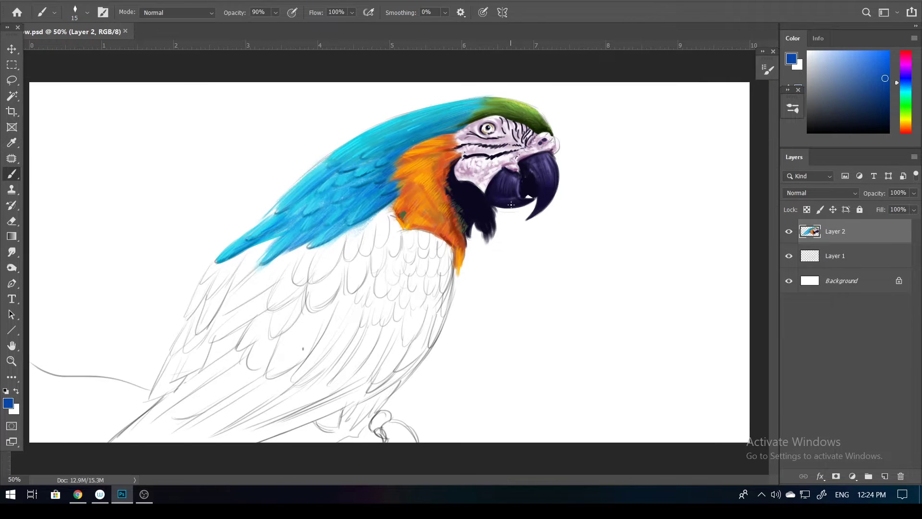
pyautogui.scroll(2, 451, 324)
pyautogui.keyDown('alt'); pyautogui.click(365, 188); pyautogui.keyUp('alt')
# - Paint light-blue feathers just below the wing with an enlarged brush
pyautogui.press(']')
pyautogui.press(']')
pyautogui.press(']')
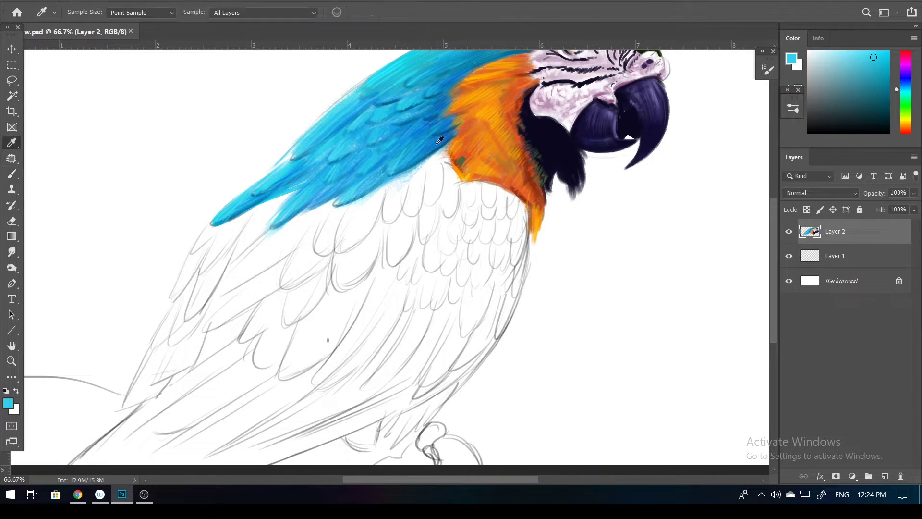
pyautogui.moveTo(391, 221)
pyautogui.mouseDown()
pyautogui.moveTo(413, 170)
pyautogui.moveTo(430, 158)
pyautogui.mouseUp()
pyautogui.moveTo(442, 213); pyautogui.dragTo(454, 154)
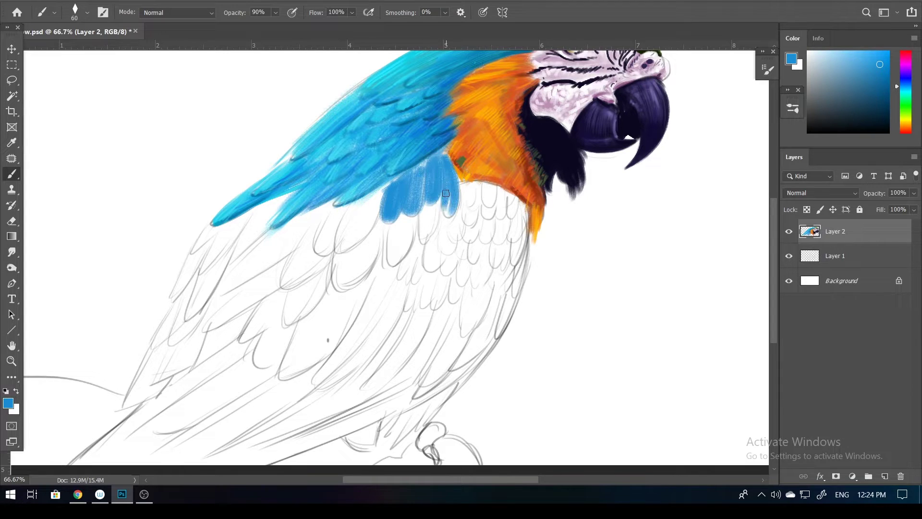
pyautogui.moveTo(425, 240); pyautogui.dragTo(435, 206)
pyautogui.moveTo(397, 261); pyautogui.dragTo(408, 236)
# - Move the paint layer beneath the sketch lines and paint a large blue feather area
pyautogui.hotkey('ctrl', '[')
pyautogui.press(']')
pyautogui.press(']')
pyautogui.press(']')
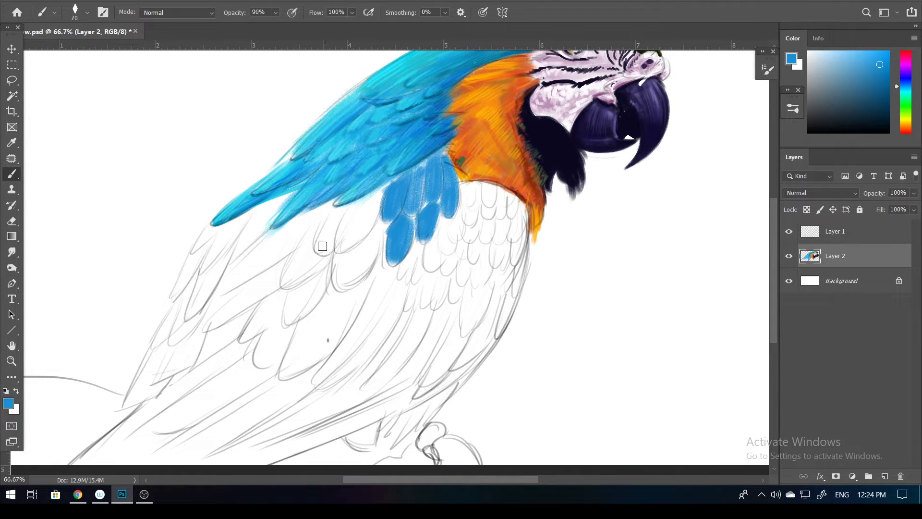
pyautogui.moveTo(321, 246); pyautogui.dragTo(399, 187)
pyautogui.moveTo(337, 284); pyautogui.dragTo(442, 164)
# - Fill the lower-left wing and lower body with broad blue strokes
pyautogui.hotkey('ctrl', '-')
pyautogui.press(']')
pyautogui.press(']')
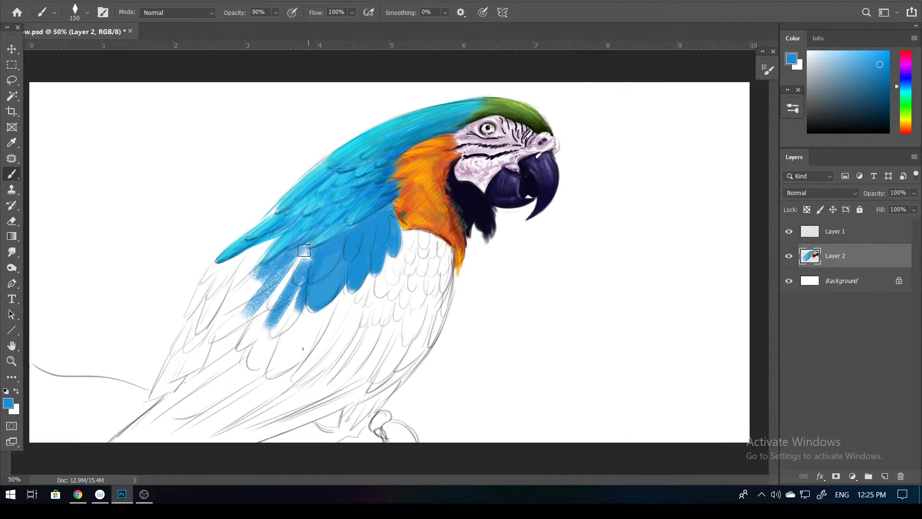
pyautogui.moveTo(297, 245); pyautogui.dragTo(226, 317)
pyautogui.moveTo(211, 269); pyautogui.dragTo(164, 384)
pyautogui.moveTo(219, 354); pyautogui.dragTo(158, 422)
pyautogui.moveTo(231, 380); pyautogui.dragTo(416, 352)
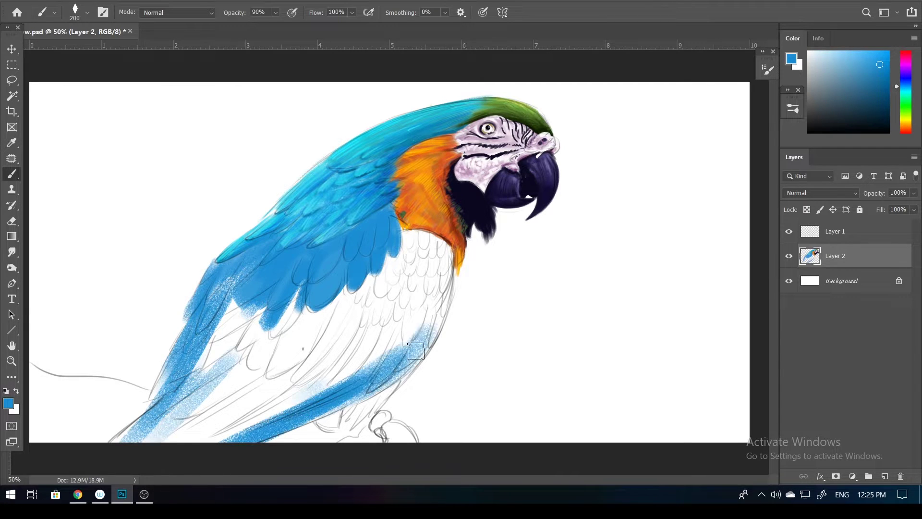
pyautogui.press(']')
pyautogui.press(']')
pyautogui.press(']')
pyautogui.moveTo(336, 298); pyautogui.dragTo(192, 394)
pyautogui.moveTo(202, 336)
pyautogui.mouseDown()
pyautogui.moveTo(367, 318)
pyautogui.moveTo(433, 259)
pyautogui.mouseUp()
# - Cover the whitish chest and speckled wing areas in solid blue, then zoom in with a smaller brush
pyautogui.moveTo(365, 346)
pyautogui.mouseDown()
pyautogui.moveTo(423, 249)
pyautogui.moveTo(442, 346)
pyautogui.mouseUp()
pyautogui.moveTo(404, 254); pyautogui.dragTo(423, 307)
pyautogui.press('[')
pyautogui.press('[')
pyautogui.press('[')
pyautogui.moveTo(212, 284); pyautogui.dragTo(226, 336)
pyautogui.moveTo(423, 255)
pyautogui.mouseDown()
pyautogui.moveTo(337, 413)
pyautogui.moveTo(437, 303)
pyautogui.mouseUp()
pyautogui.hotkey('ctrl', '+')
pyautogui.press('[')
pyautogui.press('[')
pyautogui.press('[')
pyautogui.hotkey('ctrl', '+')
pyautogui.press('[')
pyautogui.press('[')
pyautogui.press('[')
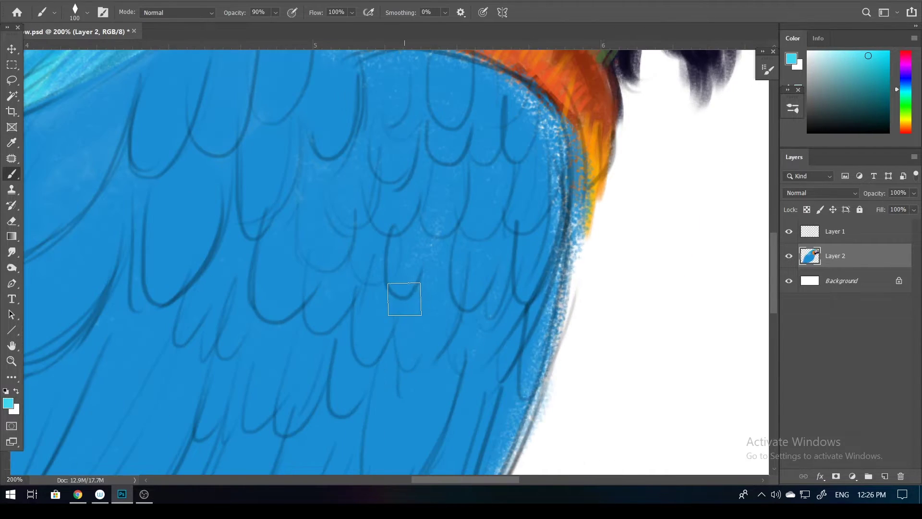
# - Hatch fine light-cyan highlights across the wing feathers
pyautogui.press('[')
pyautogui.press('[')
pyautogui.moveTo(325, 268)
pyautogui.mouseDown()
pyautogui.moveTo(349, 283)
pyautogui.moveTo(381, 225)
pyautogui.mouseUp()
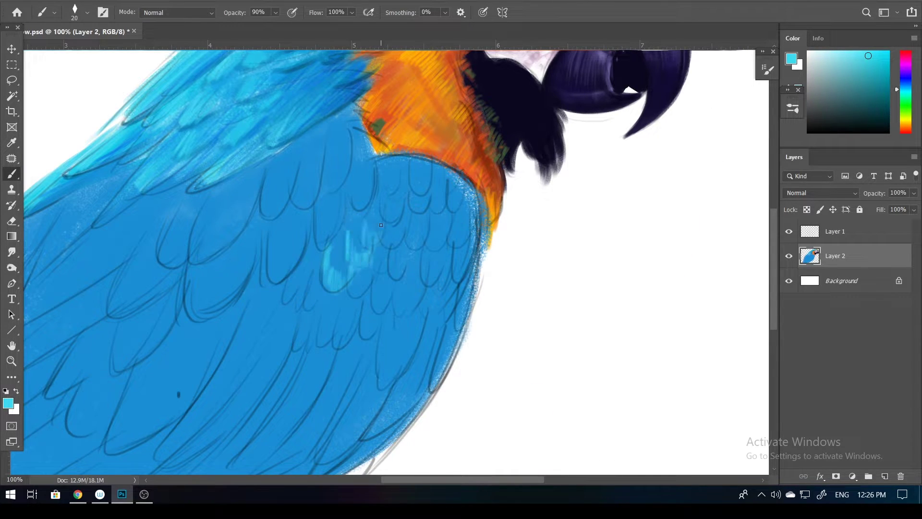
pyautogui.moveTo(409, 188); pyautogui.dragTo(423, 214)
pyautogui.press(']')
pyautogui.moveTo(414, 166); pyautogui.dragTo(466, 249)
pyautogui.moveTo(437, 260); pyautogui.dragTo(429, 288)
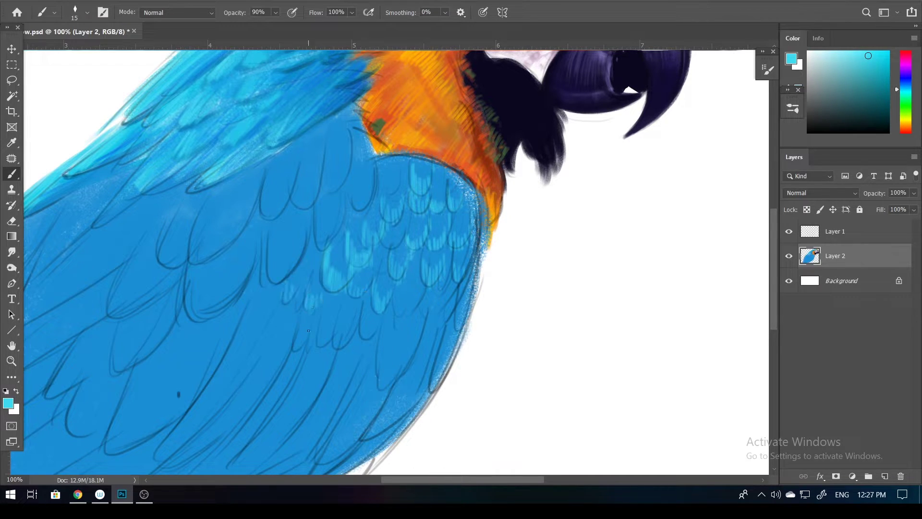
# - Highlight the lower wing edge in cyan and add broader cyan hatching to the upper wing
pyautogui.moveTo(336, 350)
pyautogui.mouseDown()
pyautogui.moveTo(405, 296)
pyautogui.moveTo(409, 333)
pyautogui.moveTo(432, 379)
pyautogui.mouseUp()
pyautogui.moveTo(367, 369); pyautogui.dragTo(334, 437)
pyautogui.moveTo(288, 261)
pyautogui.mouseDown()
pyautogui.moveTo(332, 228)
pyautogui.moveTo(378, 163)
pyautogui.moveTo(446, 156)
pyautogui.mouseUp()
pyautogui.press(']')
pyautogui.press(']')
pyautogui.press(']')
pyautogui.moveTo(413, 240)
pyautogui.mouseDown()
pyautogui.moveTo(407, 172)
pyautogui.moveTo(464, 298)
pyautogui.mouseUp()
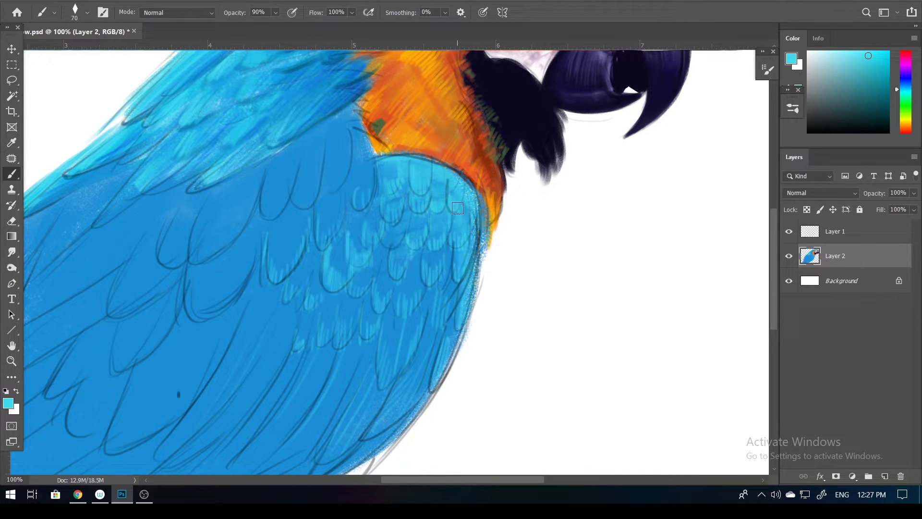
pyautogui.moveTo(446, 226); pyautogui.dragTo(454, 355)
pyautogui.hscroll(-3, 741, 251)
# - Paint deeper-blue feather strokes across the wing and down the lower wing
pyautogui.click(902, 84)
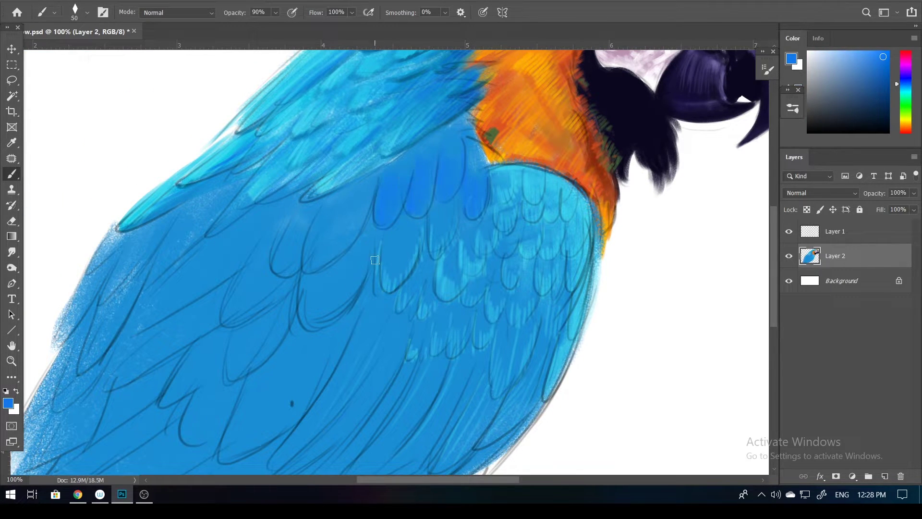
pyautogui.press(']')
pyautogui.press(']')
pyautogui.moveTo(331, 288); pyautogui.dragTo(343, 299)
pyautogui.scroll(-2, 289, 322)
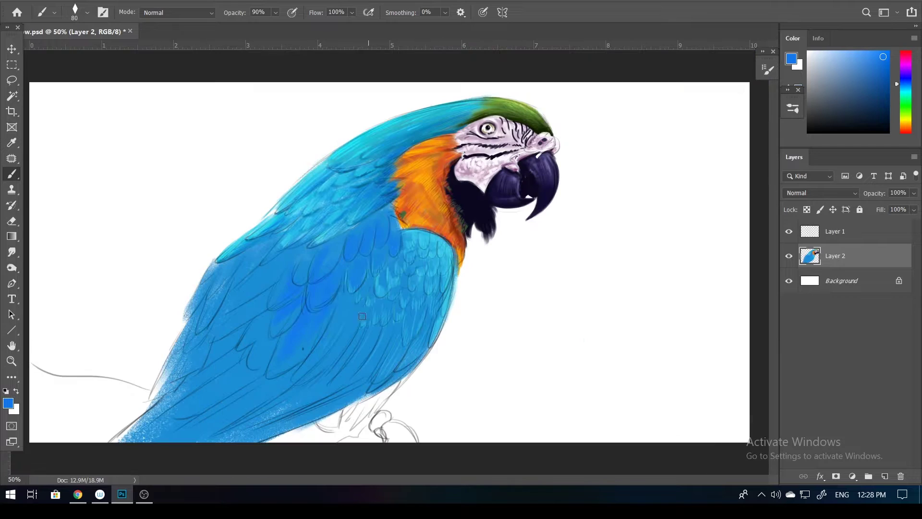
pyautogui.press('[')
pyautogui.press('[')
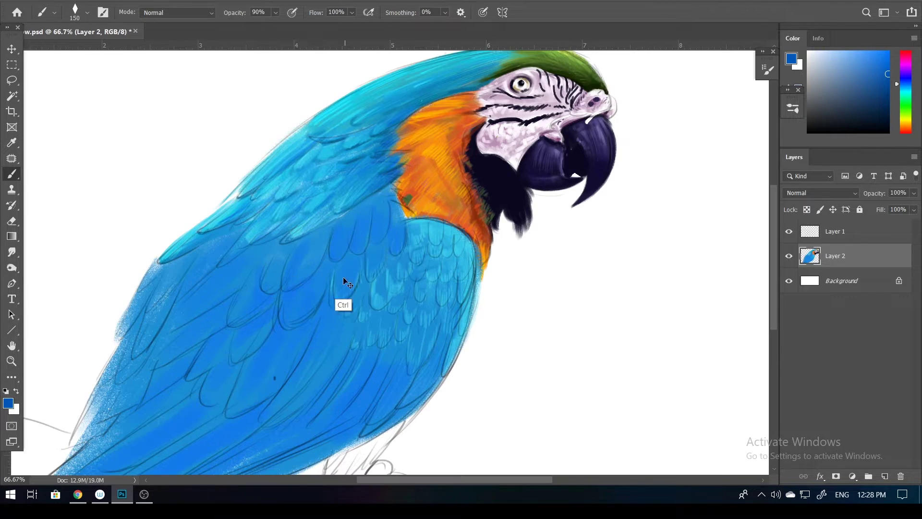
pyautogui.scroll(1, 392, 256)
pyautogui.moveTo(336, 298)
pyautogui.mouseDown()
pyautogui.moveTo(365, 217)
pyautogui.moveTo(394, 212)
pyautogui.mouseUp()
pyautogui.moveTo(394, 226); pyautogui.dragTo(420, 202)
pyautogui.press(']')
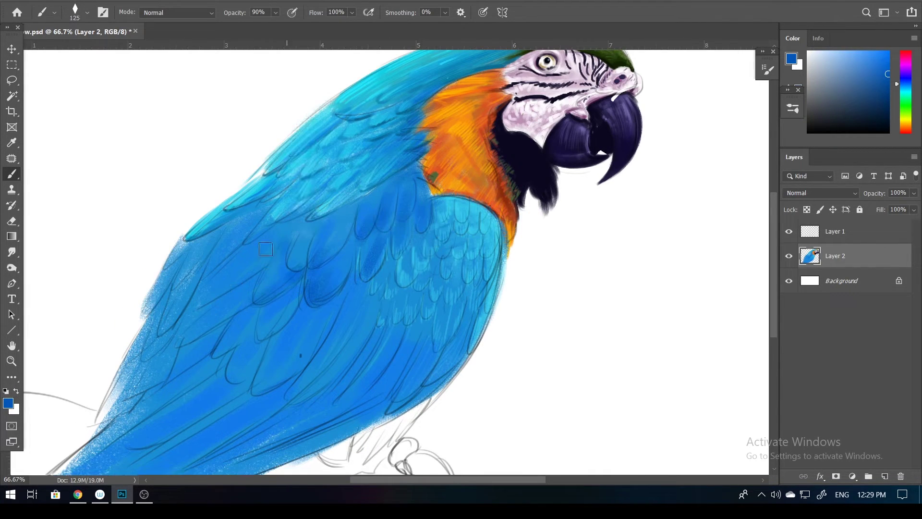
pyautogui.moveTo(298, 269)
pyautogui.mouseDown()
pyautogui.moveTo(274, 393)
pyautogui.moveTo(361, 377)
pyautogui.moveTo(422, 383)
pyautogui.moveTo(288, 410)
pyautogui.moveTo(336, 383)
pyautogui.mouseUp()
# - Wash brighter blue over the lower wing, add dark navy, then pick coral orange
pyautogui.scroll(-1, 422, 382)
pyautogui.press(']')
pyautogui.press(']')
pyautogui.press(']')
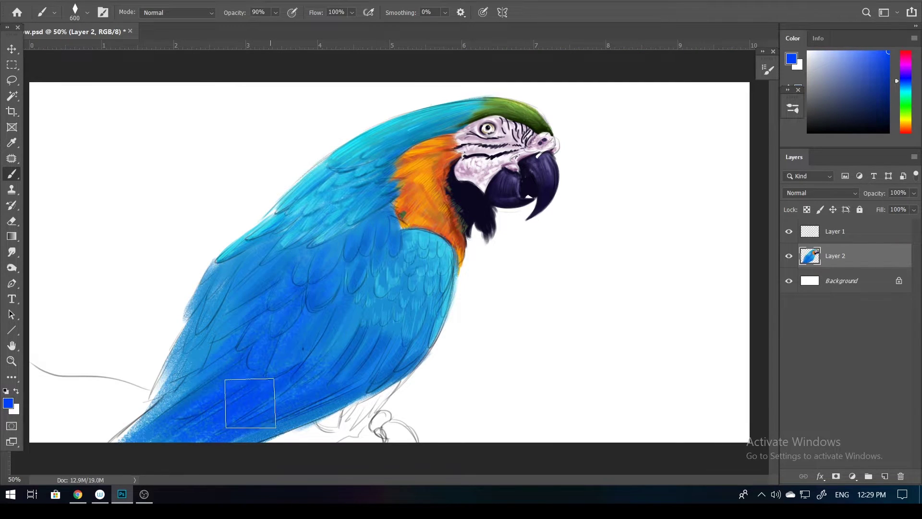
pyautogui.moveTo(247, 402)
pyautogui.mouseDown()
pyautogui.moveTo(236, 439)
pyautogui.moveTo(353, 438)
pyautogui.moveTo(345, 411)
pyautogui.mouseUp()
pyautogui.press('[')
pyautogui.press('[')
pyautogui.press('[')
pyautogui.click(886, 111)
pyautogui.press('[')
pyautogui.press('[')
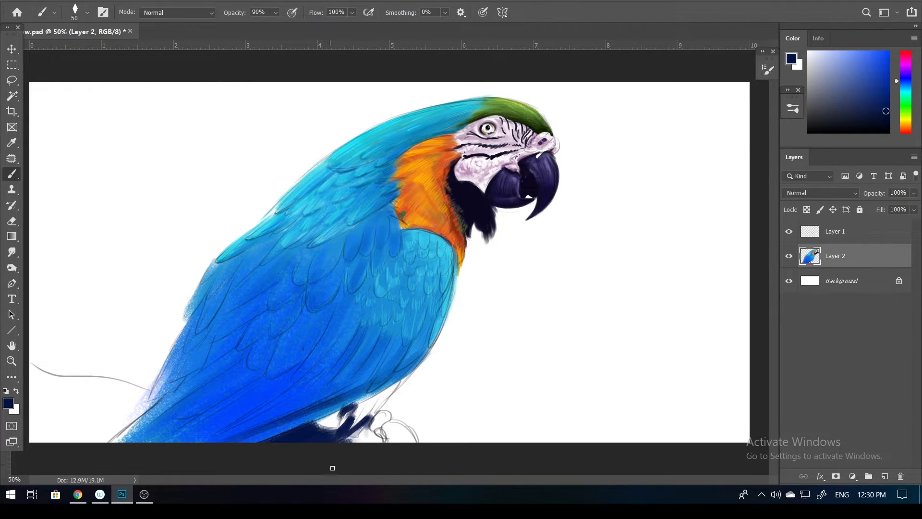
pyautogui.keyDown('alt'); pyautogui.click(358, 401); pyautogui.keyUp('alt')
pyautogui.press('[')
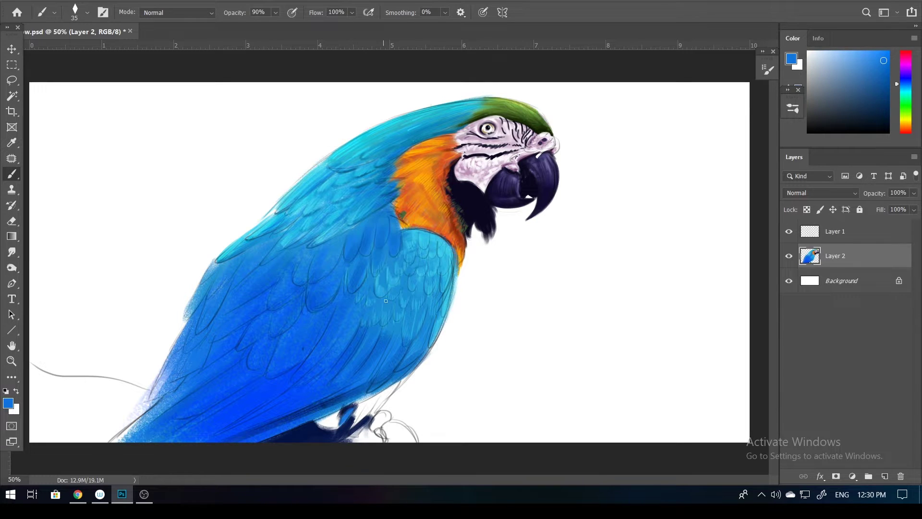
pyautogui.keyDown('alt'); pyautogui.keyDown('shift'); pyautogui.rightClick(362, 409); pyautogui.keyUp('shift'); pyautogui.keyUp('alt')
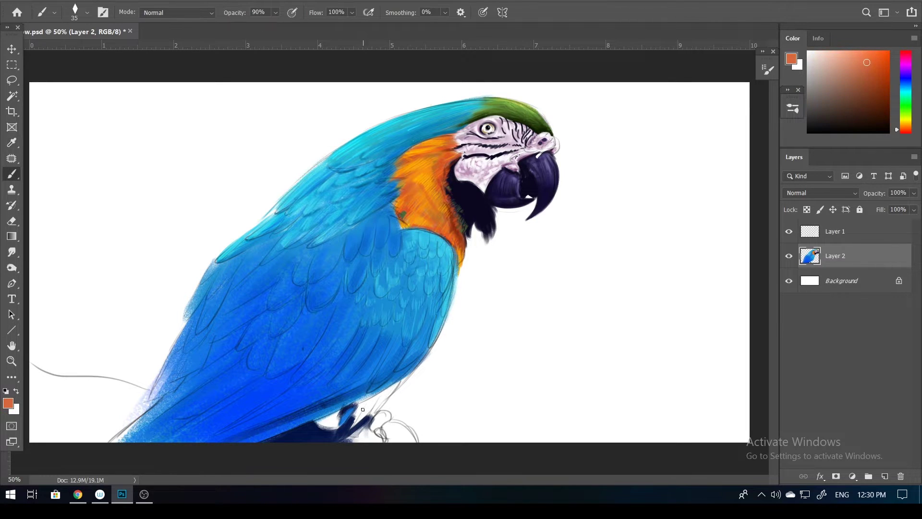
# - Repaint the under-wing orange patch darker red-orange with fine hair-like tips
pyautogui.keyDown('alt'); pyautogui.click(392, 390); pyautogui.keyUp('alt')
pyautogui.scroll(4, 412, 423)
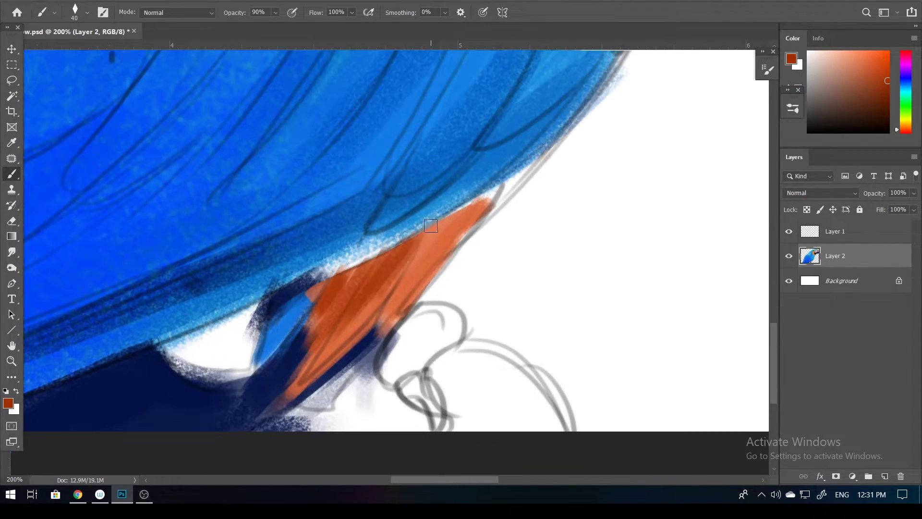
pyautogui.moveTo(431, 226); pyautogui.dragTo(429, 249)
pyautogui.press('[')
pyautogui.press('[')
pyautogui.press('[')
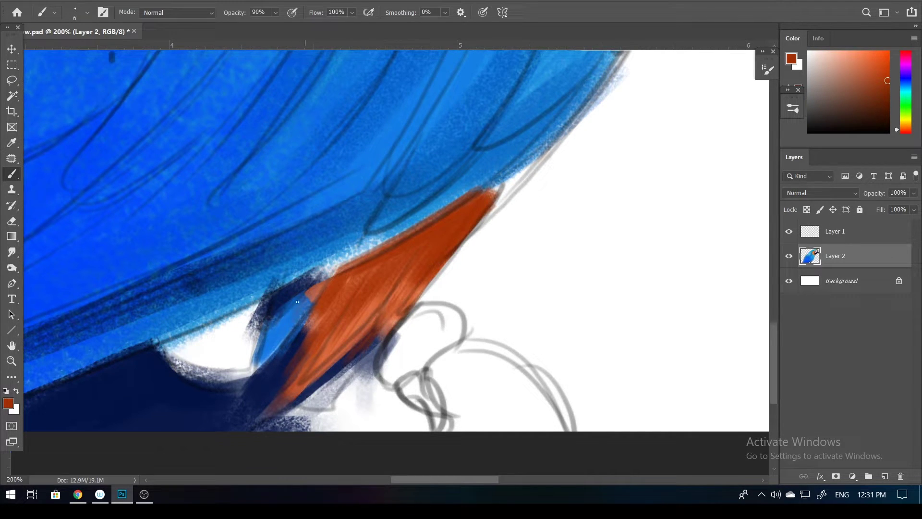
pyautogui.moveTo(348, 258); pyautogui.dragTo(317, 288)
pyautogui.moveTo(408, 223); pyautogui.dragTo(355, 293)
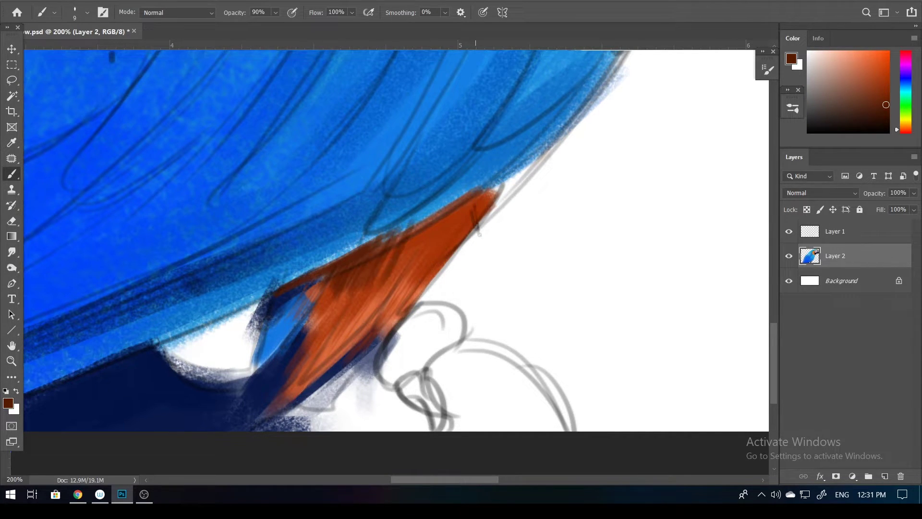
pyautogui.moveTo(481, 206); pyautogui.dragTo(509, 192)
pyautogui.press(']')
pyautogui.moveTo(397, 231); pyautogui.dragTo(514, 188)
pyautogui.press('[')
pyautogui.press('[')
pyautogui.press('[')
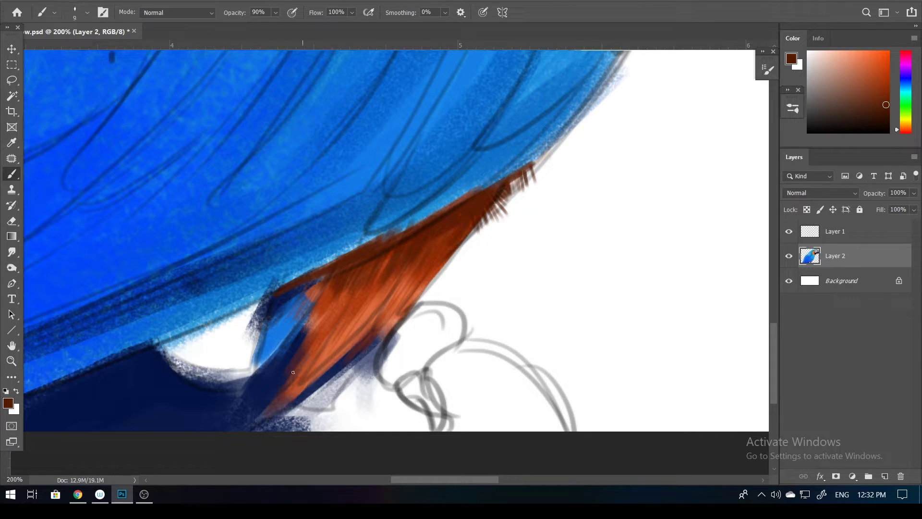
# - Darken the blue edge and band below the wing with dark navy
pyautogui.keyDown('alt'); pyautogui.click(331, 392); pyautogui.keyUp('alt')
pyautogui.moveTo(248, 382)
pyautogui.mouseDown()
pyautogui.moveTo(330, 322)
pyautogui.moveTo(377, 257)
pyautogui.mouseUp()
pyautogui.keyDown('alt'); pyautogui.click(332, 331); pyautogui.keyUp('alt')
pyautogui.press(']')
pyautogui.press(']')
pyautogui.press(']')
pyautogui.moveTo(459, 142); pyautogui.dragTo(438, 188)
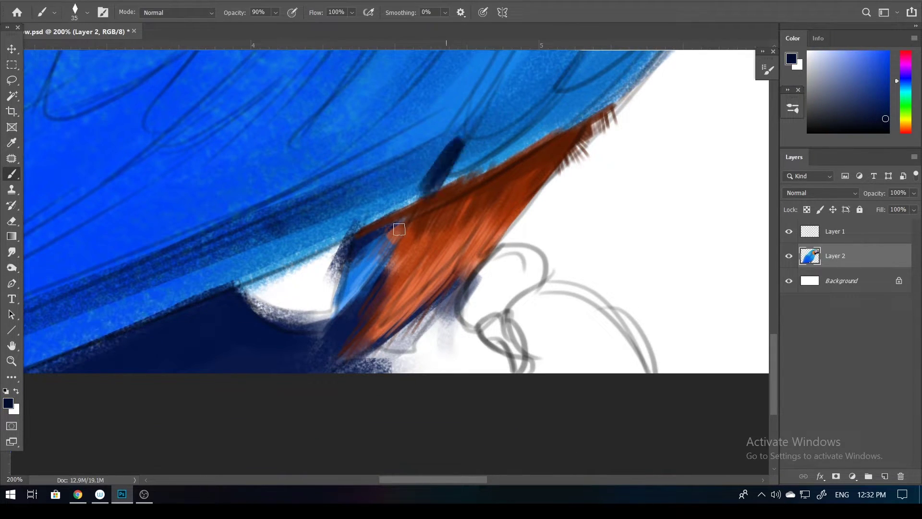
pyautogui.moveTo(53, 332)
pyautogui.mouseDown()
pyautogui.moveTo(422, 185)
pyautogui.moveTo(176, 299)
pyautogui.mouseUp()
pyautogui.moveTo(106, 327); pyautogui.dragTo(442, 187)
# - Sharpen and shade around the white patch with fine navy strokes
pyautogui.press('[')
pyautogui.press('[')
pyautogui.press('[')
pyautogui.moveTo(337, 245)
pyautogui.mouseDown()
pyautogui.moveTo(240, 289)
pyautogui.moveTo(260, 284)
pyautogui.mouseUp()
pyautogui.moveTo(404, 207)
pyautogui.mouseDown()
pyautogui.moveTo(370, 262)
pyautogui.moveTo(426, 180)
pyautogui.moveTo(432, 283)
pyautogui.mouseUp()
pyautogui.press(']')
pyautogui.press(']')
pyautogui.press(']')
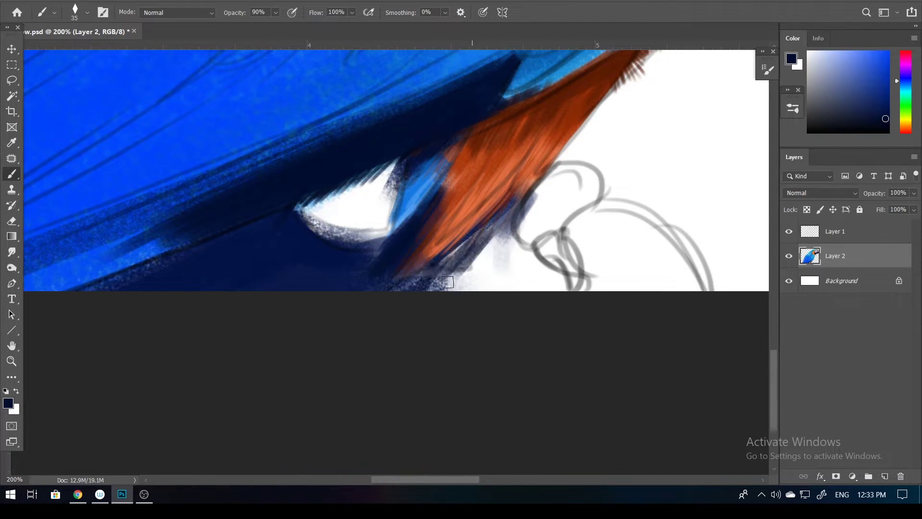
pyautogui.moveTo(509, 202); pyautogui.dragTo(373, 254)
pyautogui.press('[')
pyautogui.hotkey('ctrl', '-')
pyautogui.moveTo(312, 204); pyautogui.dragTo(258, 270)
# - Block in the foot over the sketch with grey-blue and dark grey
pyautogui.keyDown('alt'); pyautogui.click(374, 247); pyautogui.keyUp('alt')
pyautogui.press('[')
pyautogui.press('[')
pyautogui.moveTo(427, 276)
pyautogui.mouseDown()
pyautogui.moveTo(504, 247)
pyautogui.moveTo(470, 216)
pyautogui.moveTo(452, 273)
pyautogui.mouseUp()
pyautogui.keyDown('alt'); pyautogui.click(446, 262); pyautogui.keyUp('alt')
pyautogui.press(']')
pyautogui.hotkey('ctrl', '+')
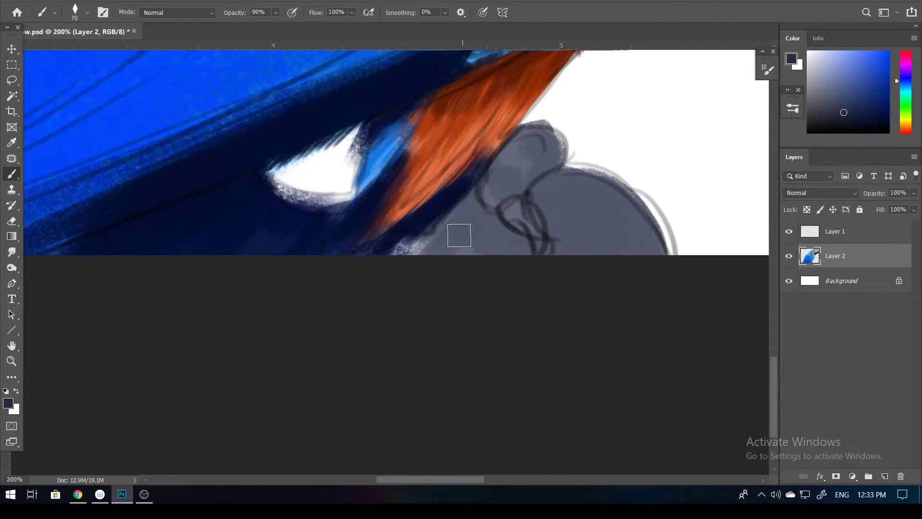
pyautogui.moveTo(459, 235)
pyautogui.mouseDown()
pyautogui.moveTo(420, 220)
pyautogui.moveTo(385, 242)
pyautogui.mouseUp()
pyautogui.press('[')
pyautogui.press('[')
pyautogui.press('[')
pyautogui.moveTo(480, 212)
pyautogui.mouseDown()
pyautogui.moveTo(521, 149)
pyautogui.moveTo(578, 186)
pyautogui.moveTo(567, 240)
pyautogui.mouseUp()
# - Add lighter grey-blue toe strokes and rim highlights to the foot
pyautogui.keyDown('alt'); pyautogui.click(541, 235); pyautogui.keyUp('alt')
pyautogui.moveTo(576, 201); pyautogui.dragTo(658, 250)
pyautogui.moveTo(534, 186)
pyautogui.mouseDown()
pyautogui.moveTo(552, 144)
pyautogui.moveTo(514, 212)
pyautogui.moveTo(553, 245)
pyautogui.mouseUp()
pyautogui.press('[')
pyautogui.press('[')
pyautogui.press('[')
pyautogui.press(']')
pyautogui.moveTo(577, 206)
pyautogui.mouseDown()
pyautogui.moveTo(624, 192)
pyautogui.moveTo(665, 262)
pyautogui.moveTo(518, 186)
pyautogui.mouseUp()
pyautogui.keyDown('alt'); pyautogui.click(624, 201); pyautogui.keyUp('alt')
pyautogui.moveTo(554, 163); pyautogui.dragTo(534, 176)
pyautogui.press(']')
pyautogui.press(']')
pyautogui.moveTo(557, 139); pyautogui.dragTo(528, 173)
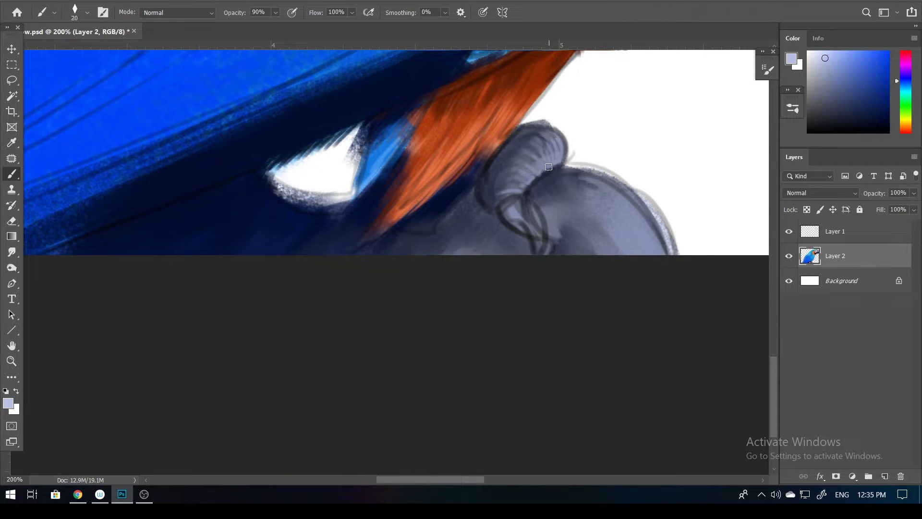
pyautogui.moveTo(625, 221); pyautogui.dragTo(662, 257)
# - Outline the toe and claw edges in dark blue-grey
pyautogui.keyDown('alt'); pyautogui.click(485, 185); pyautogui.keyUp('alt')
pyautogui.moveTo(482, 207); pyautogui.dragTo(502, 169)
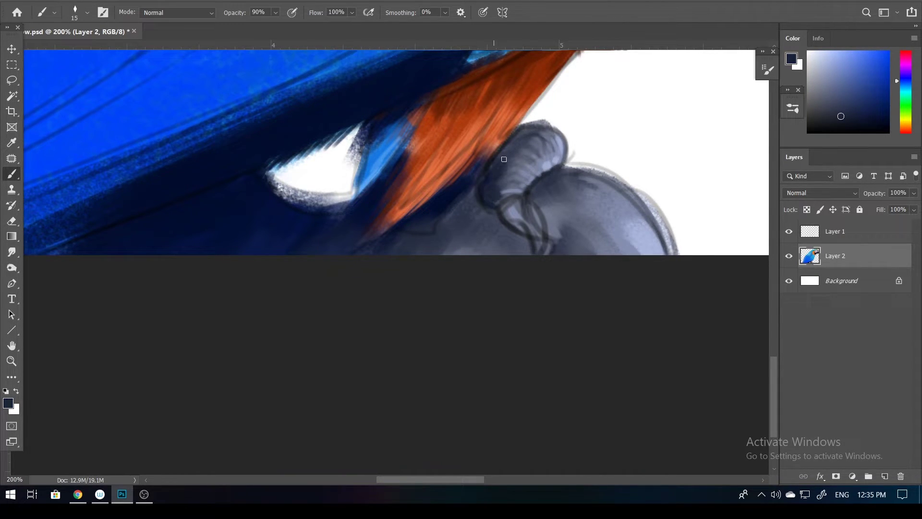
pyautogui.moveTo(521, 139)
pyautogui.mouseDown()
pyautogui.moveTo(495, 163)
pyautogui.moveTo(533, 238)
pyautogui.mouseUp()
pyautogui.moveTo(515, 195); pyautogui.dragTo(536, 252)
# - Hide the pencil sketch layer, Layer 1
pyautogui.click(789, 231)
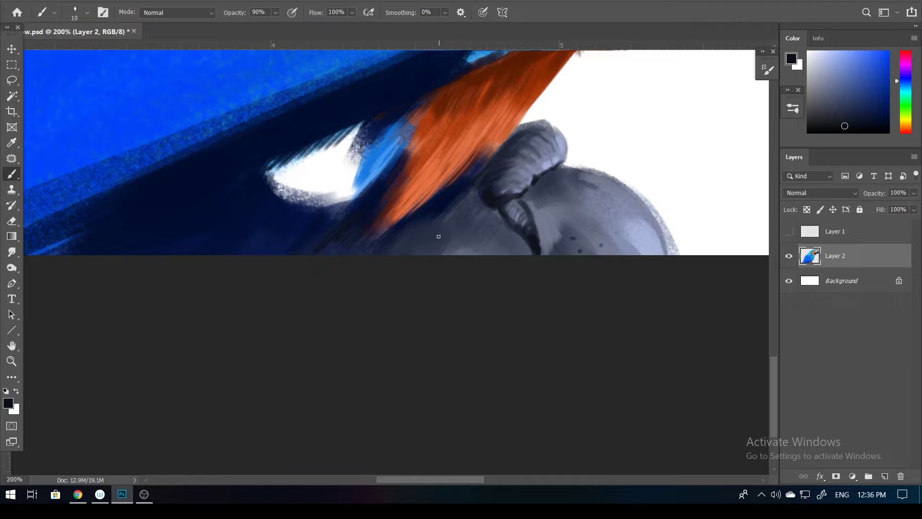
pyautogui.scroll(-3, 439, 236)
pyautogui.scroll(3, 387, 350)
pyautogui.press('XF86AudioMute')
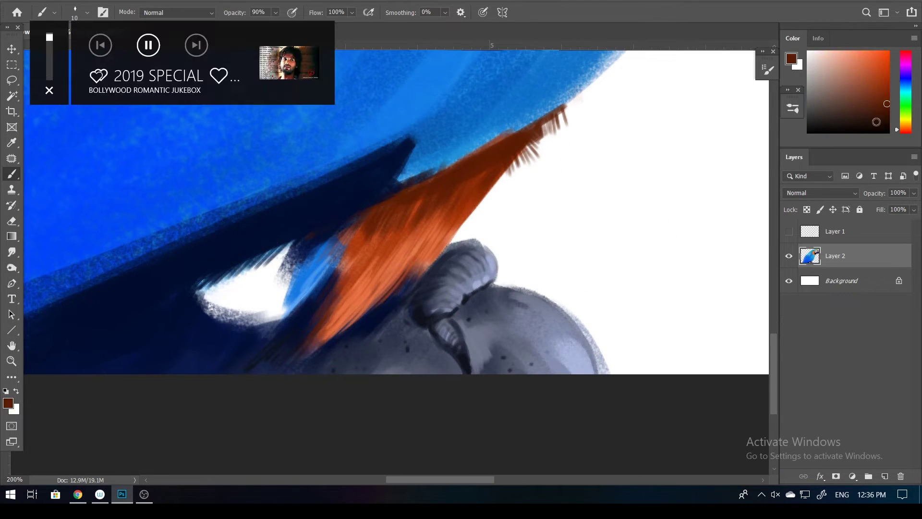
# - Shade the orange feathers' upper and left edges with dark brown strokes
pyautogui.keyDown('alt'); pyautogui.click(371, 228); pyautogui.keyUp('alt')
pyautogui.press(']')
pyautogui.moveTo(394, 189); pyautogui.dragTo(355, 226)
pyautogui.moveTo(446, 173); pyautogui.dragTo(399, 216)
pyautogui.moveTo(483, 151); pyautogui.dragTo(439, 188)
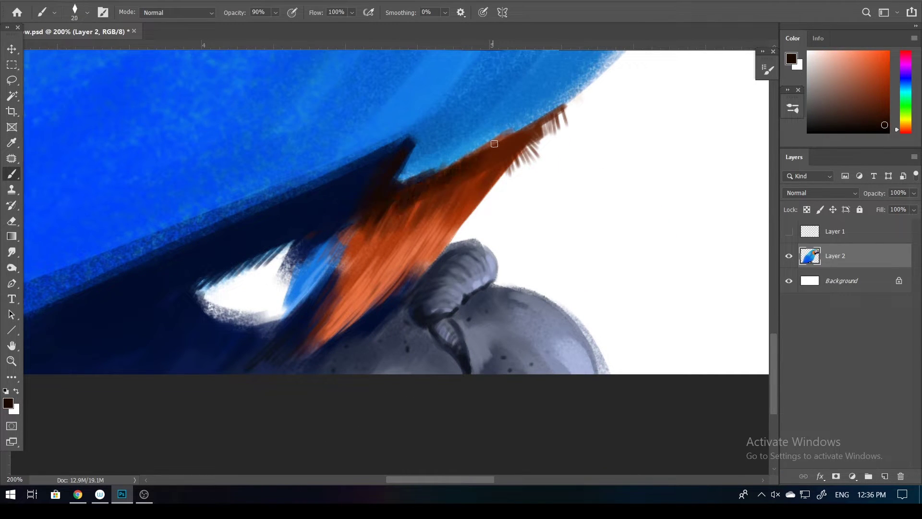
pyautogui.moveTo(356, 233); pyautogui.dragTo(331, 274)
pyautogui.moveTo(409, 281); pyautogui.dragTo(358, 322)
pyautogui.press(']')
pyautogui.moveTo(505, 164); pyautogui.dragTo(422, 267)
pyautogui.scroll(-3, 403, 282)
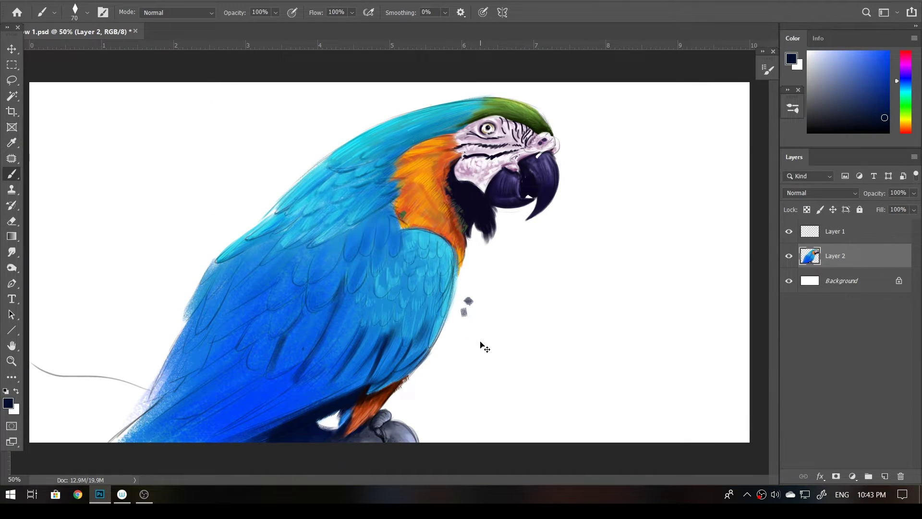
pyautogui.hotkey('ctrl', '+')
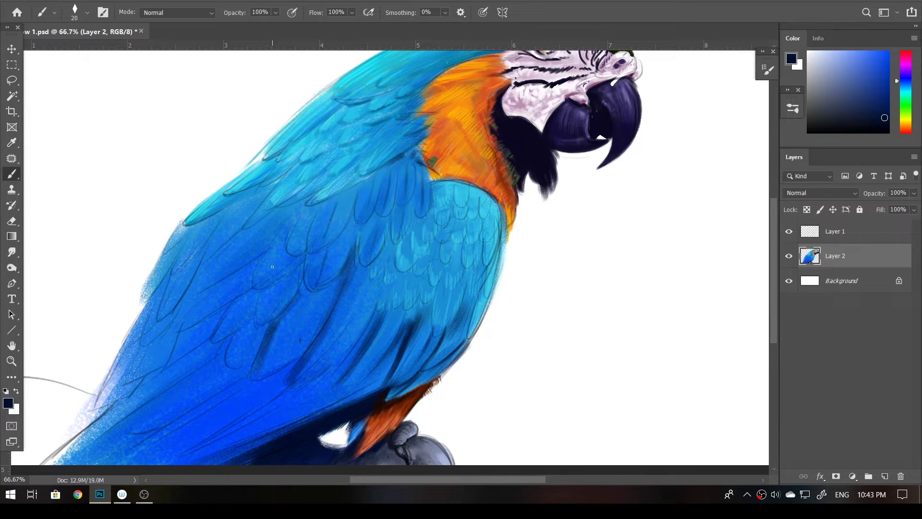
# - Paint dark feather lines on the wing and sample a light cyan-blue
pyautogui.moveTo(272, 267); pyautogui.dragTo(185, 278)
pyautogui.scroll(-3, 415, 340)
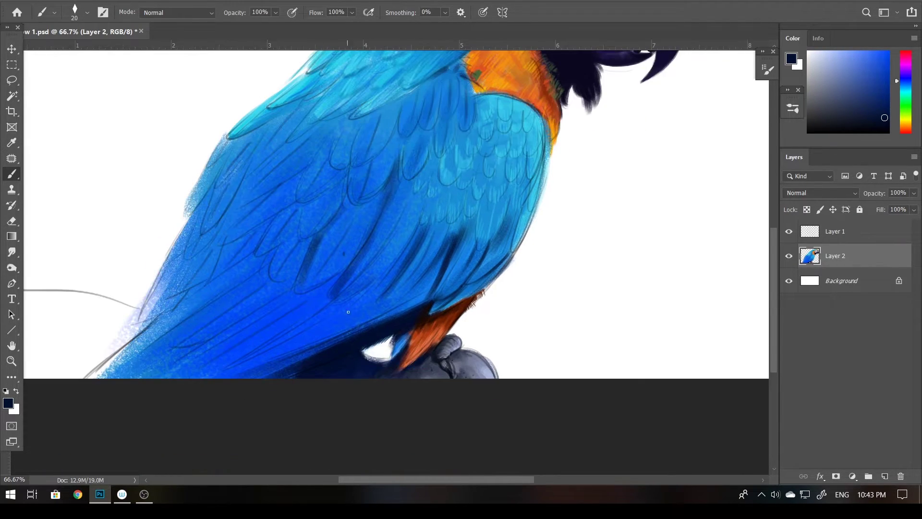
pyautogui.scroll(4, 381, 197)
pyautogui.keyDown('alt'); pyautogui.click(415, 239); pyautogui.keyUp('alt')
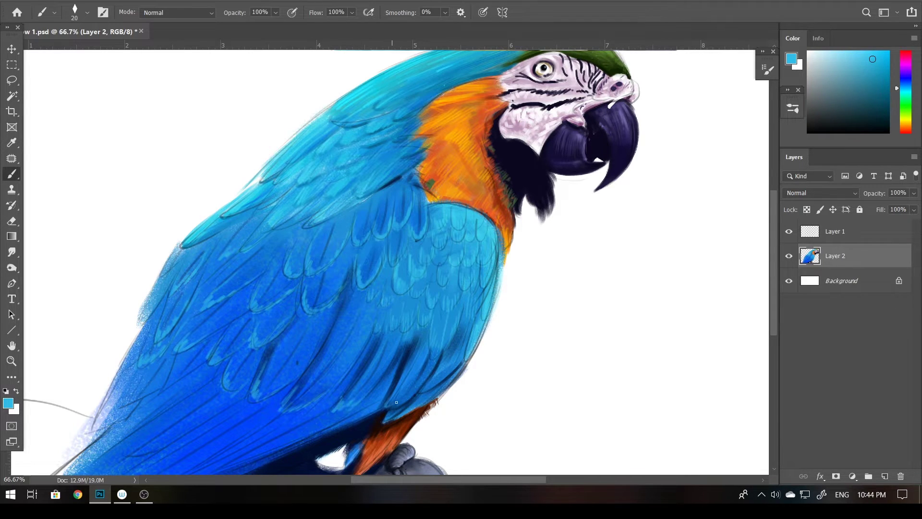
# - Deepen the lower and mid-left wing feathers with a darker sampled blue
pyautogui.moveTo(396, 402); pyautogui.dragTo(452, 341)
pyautogui.keyDown('alt'); pyautogui.click(309, 375); pyautogui.keyUp('alt')
pyautogui.press(']')
pyautogui.press(']')
pyautogui.press(']')
pyautogui.moveTo(309, 376); pyautogui.dragTo(336, 322)
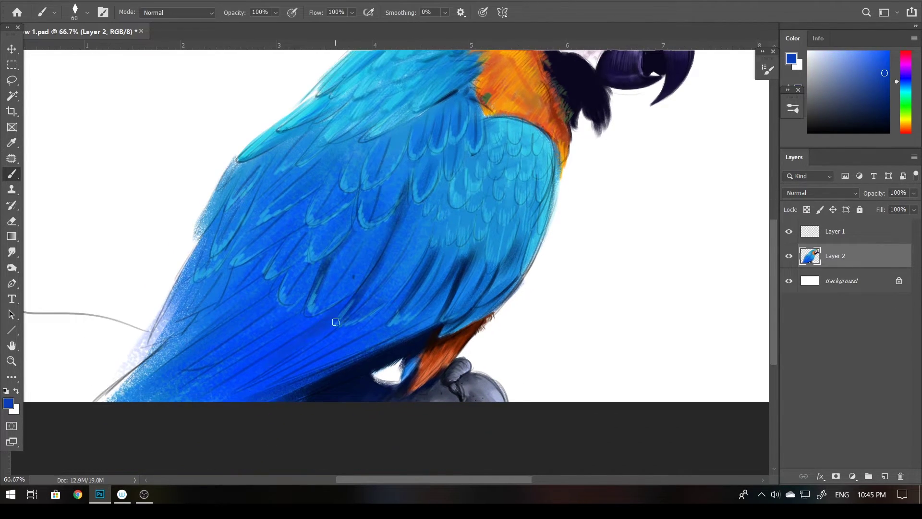
pyautogui.moveTo(434, 318)
pyautogui.mouseDown()
pyautogui.moveTo(212, 354)
pyautogui.moveTo(239, 288)
pyautogui.mouseUp()
pyautogui.press(']')
pyautogui.press(']')
pyautogui.press(']')
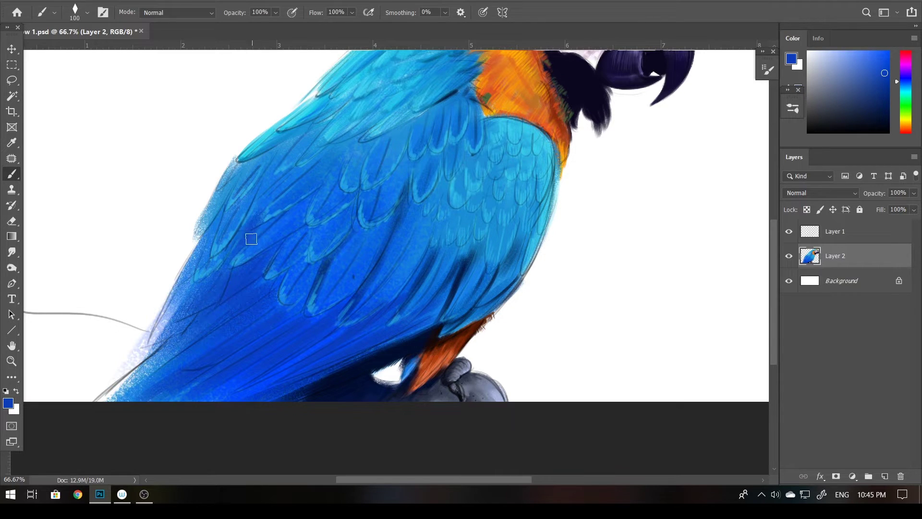
pyautogui.moveTo(251, 239); pyautogui.dragTo(212, 257)
pyautogui.moveTo(276, 291); pyautogui.dragTo(186, 389)
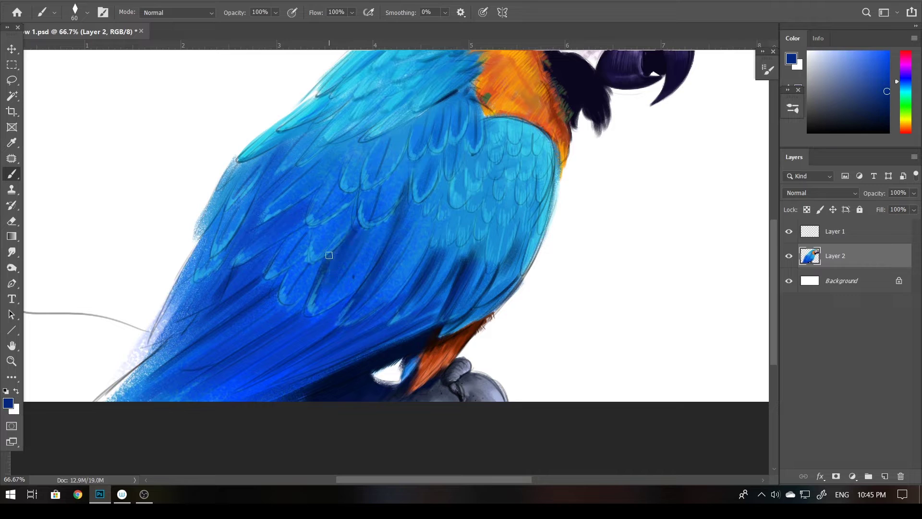
# - Check the head and perch, then add a dark blue stroke on the lower wing
pyautogui.moveTo(269, 295); pyautogui.dragTo(241, 377)
pyautogui.press(']')
pyautogui.press(']')
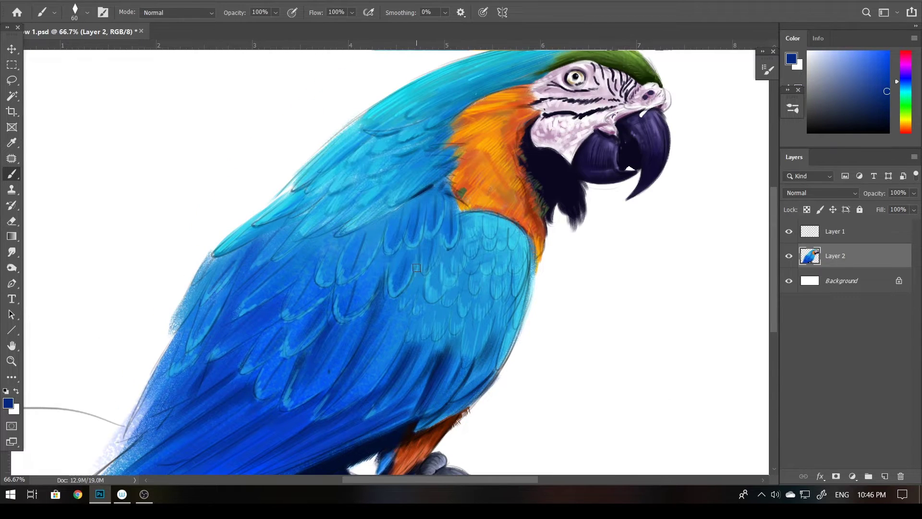
pyautogui.moveTo(514, 80); pyautogui.dragTo(480, 140)
pyautogui.moveTo(419, 301); pyautogui.dragTo(426, 277)
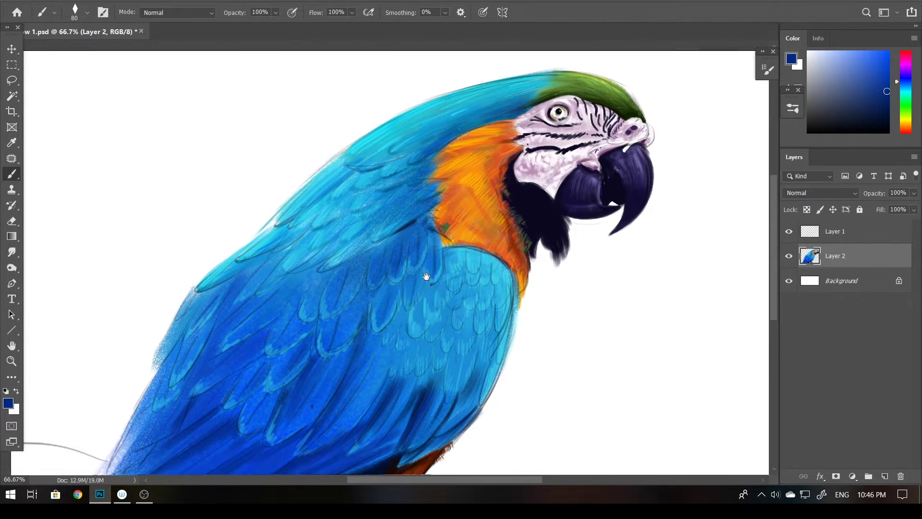
pyautogui.press('[')
pyautogui.moveTo(405, 433); pyautogui.dragTo(422, 330)
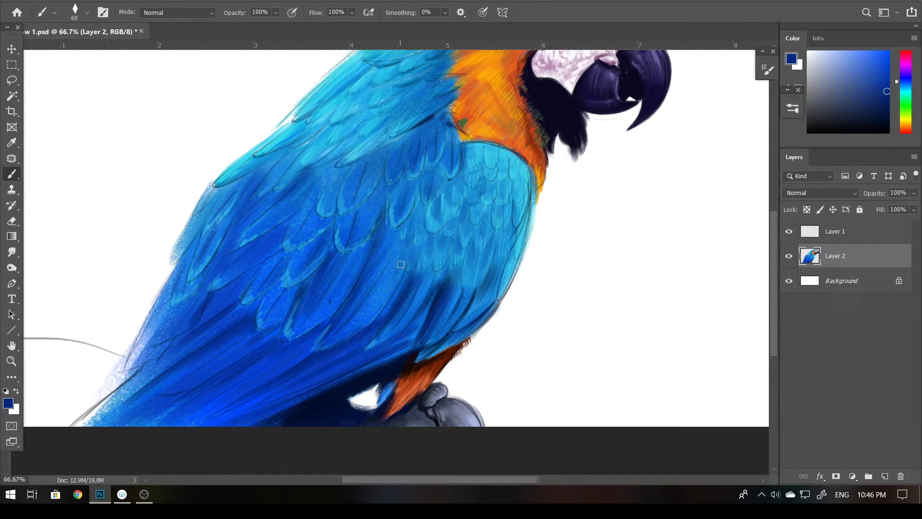
pyautogui.moveTo(472, 331); pyautogui.dragTo(539, 256)
pyautogui.press(']')
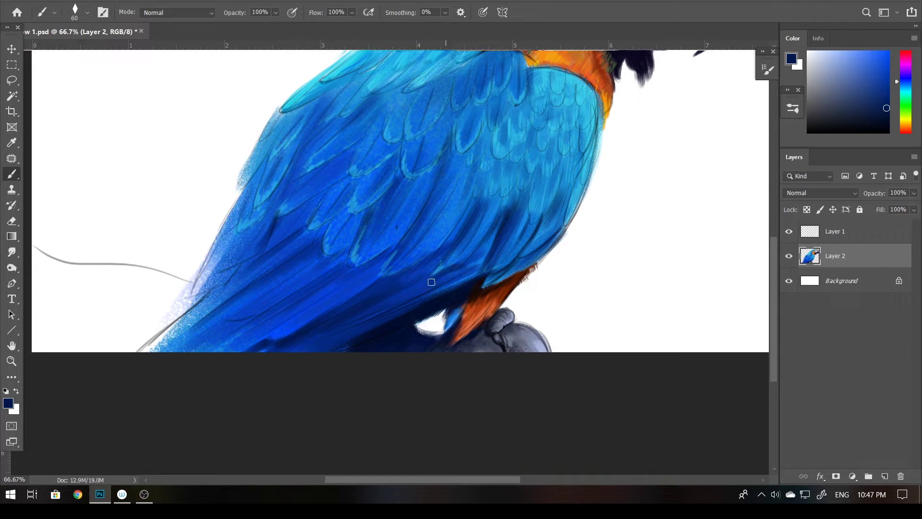
pyautogui.moveTo(490, 272); pyautogui.dragTo(497, 344)
# - Shade the perch and branch left of the wing in darker grey-blue
pyautogui.keyDown('alt'); pyautogui.click(218, 287); pyautogui.keyUp('alt')
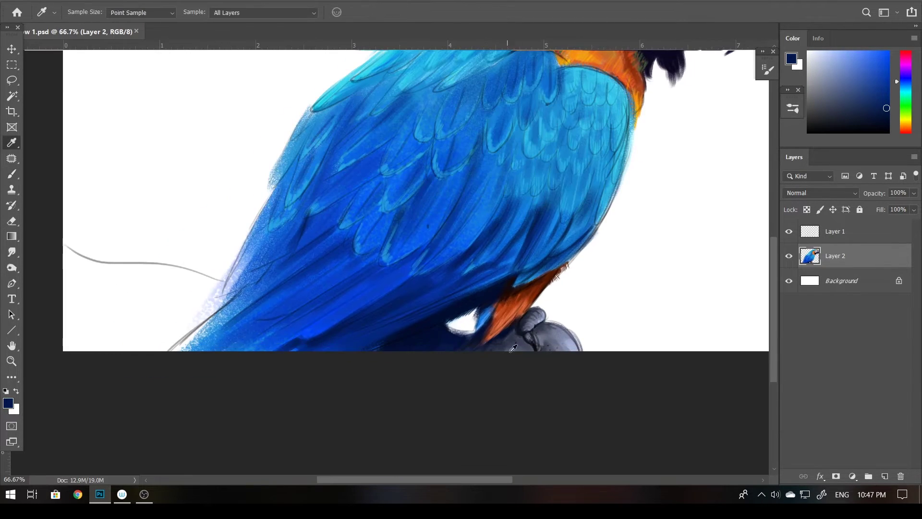
pyautogui.press('[')
pyautogui.moveTo(201, 306)
pyautogui.mouseDown()
pyautogui.moveTo(218, 287)
pyautogui.moveTo(120, 312)
pyautogui.moveTo(203, 302)
pyautogui.mouseUp()
pyautogui.press(']')
pyautogui.press(']')
pyautogui.press(']')
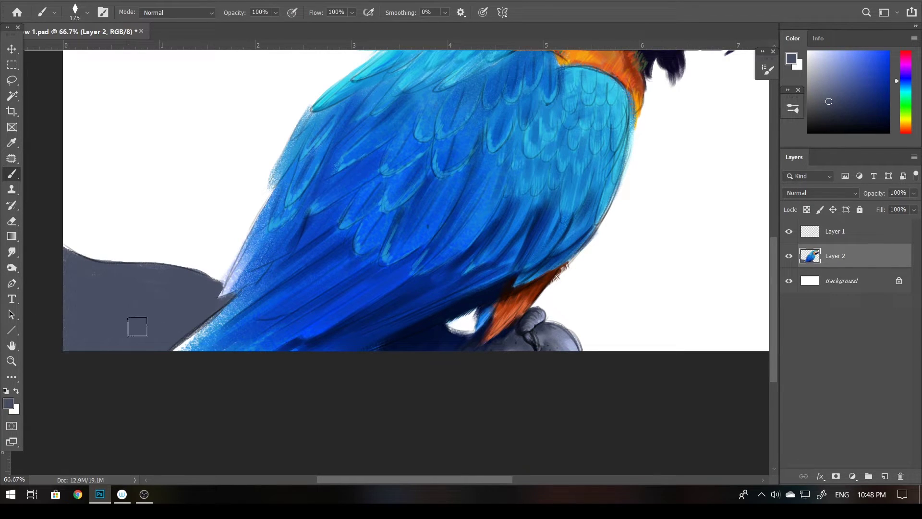
pyautogui.keyDown('alt'); pyautogui.click(138, 327); pyautogui.keyUp('alt')
pyautogui.moveTo(121, 283); pyautogui.dragTo(165, 276)
pyautogui.moveTo(72, 307); pyautogui.dragTo(182, 336)
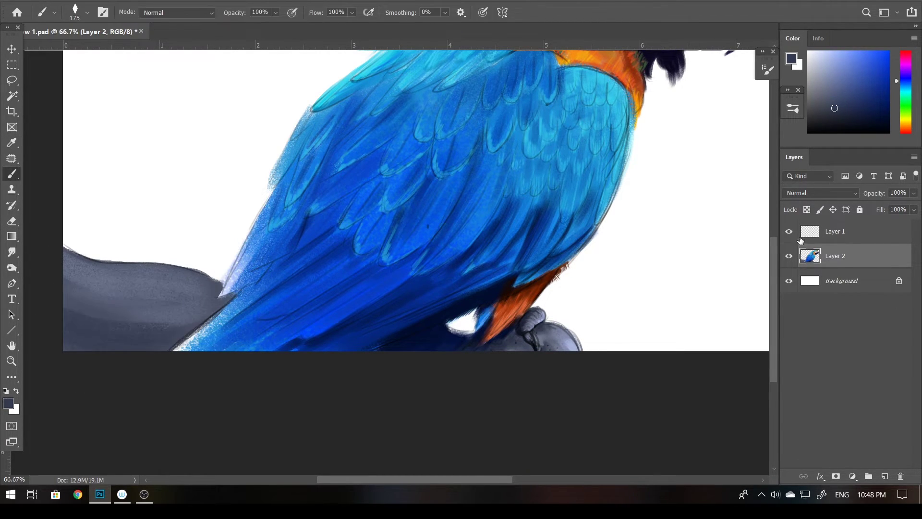
# - Dab dark green and grey-green foliage around the parrot on Layer 3
pyautogui.moveTo(406, 365); pyautogui.dragTo(419, 378)
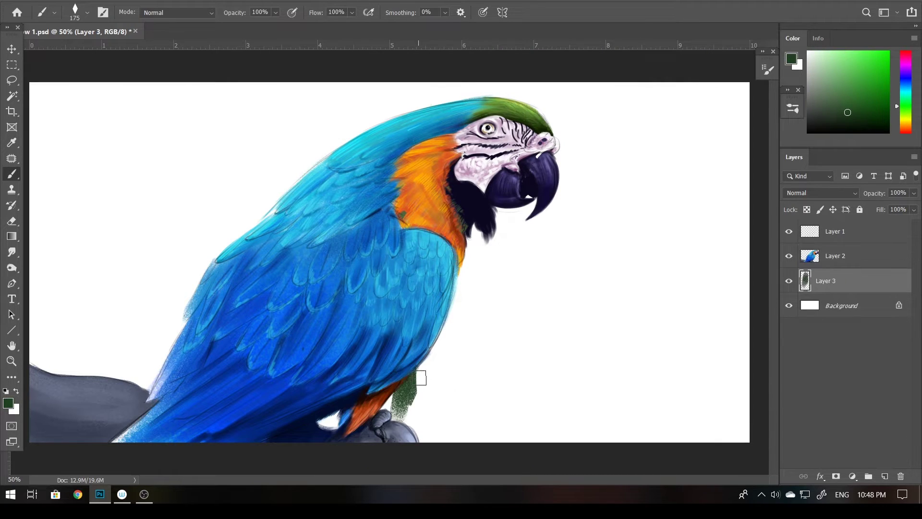
pyautogui.hotkey('ctrl', 'z')
pyautogui.moveTo(445, 336)
pyautogui.mouseDown()
pyautogui.moveTo(459, 370)
pyautogui.moveTo(427, 432)
pyautogui.mouseUp()
pyautogui.moveTo(488, 356)
pyautogui.mouseDown()
pyautogui.moveTo(499, 402)
pyautogui.moveTo(549, 409)
pyautogui.mouseUp()
pyautogui.press(']')
pyautogui.moveTo(500, 327)
pyautogui.mouseDown()
pyautogui.moveTo(485, 250)
pyautogui.moveTo(577, 260)
pyautogui.moveTo(572, 144)
pyautogui.moveTo(625, 97)
pyautogui.moveTo(721, 182)
pyautogui.moveTo(701, 87)
pyautogui.mouseUp()
pyautogui.moveTo(293, 164)
pyautogui.mouseDown()
pyautogui.moveTo(365, 91)
pyautogui.moveTo(216, 128)
pyautogui.moveTo(288, 158)
pyautogui.mouseUp()
pyautogui.moveTo(43, 288)
pyautogui.mouseDown()
pyautogui.moveTo(106, 253)
pyautogui.moveTo(96, 365)
pyautogui.moveTo(192, 130)
pyautogui.moveTo(706, 340)
pyautogui.moveTo(576, 400)
pyautogui.moveTo(462, 336)
pyautogui.moveTo(529, 408)
pyautogui.moveTo(571, 425)
pyautogui.mouseUp()
pyautogui.press(']')
pyautogui.press('[')
pyautogui.press('[')
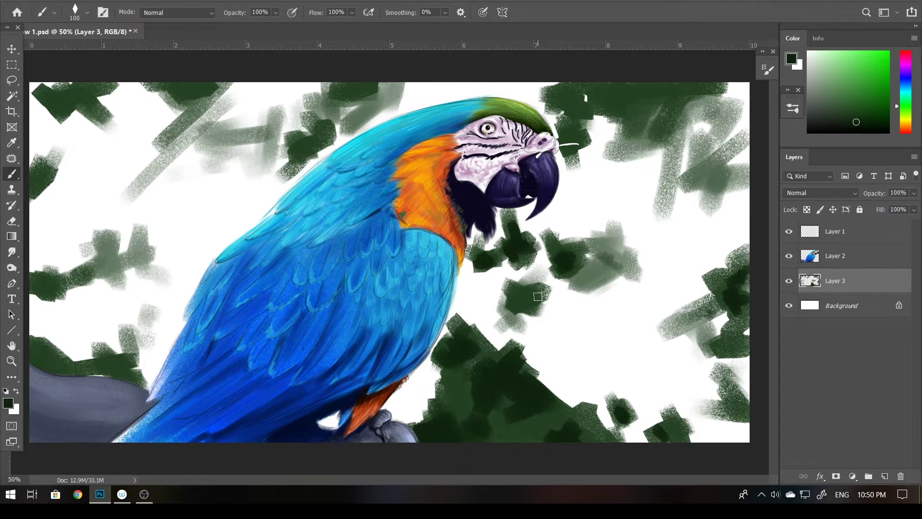
pyautogui.moveTo(577, 144); pyautogui.dragTo(667, 94)
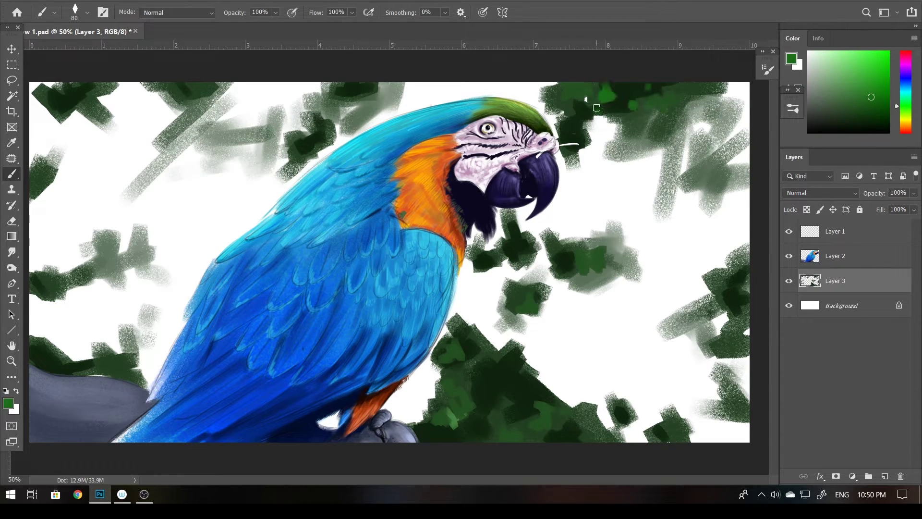
# - Lighten the foliage with soft white and set up a -56° Motion Blur
pyautogui.keyDown('alt'); pyautogui.click(389, 93); pyautogui.keyUp('alt')
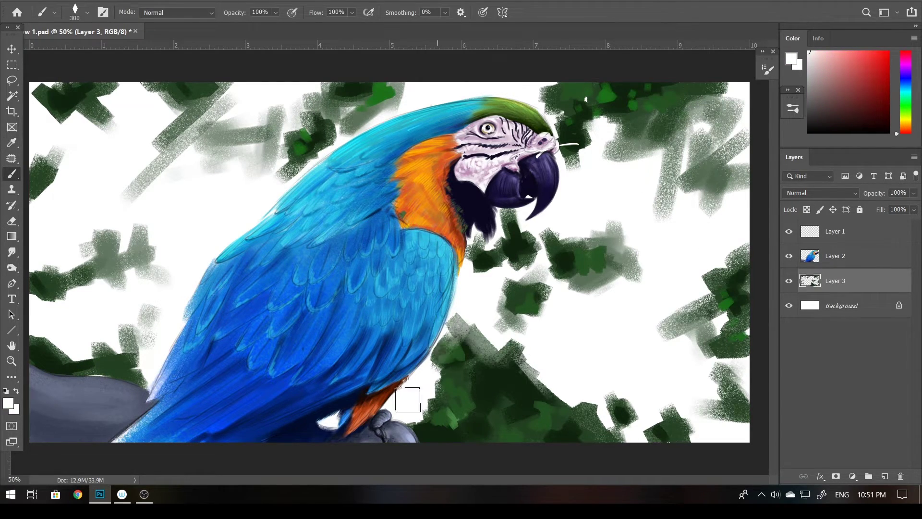
pyautogui.moveTo(516, 206)
pyautogui.mouseDown()
pyautogui.moveTo(601, 283)
pyautogui.moveTo(615, 231)
pyautogui.mouseUp()
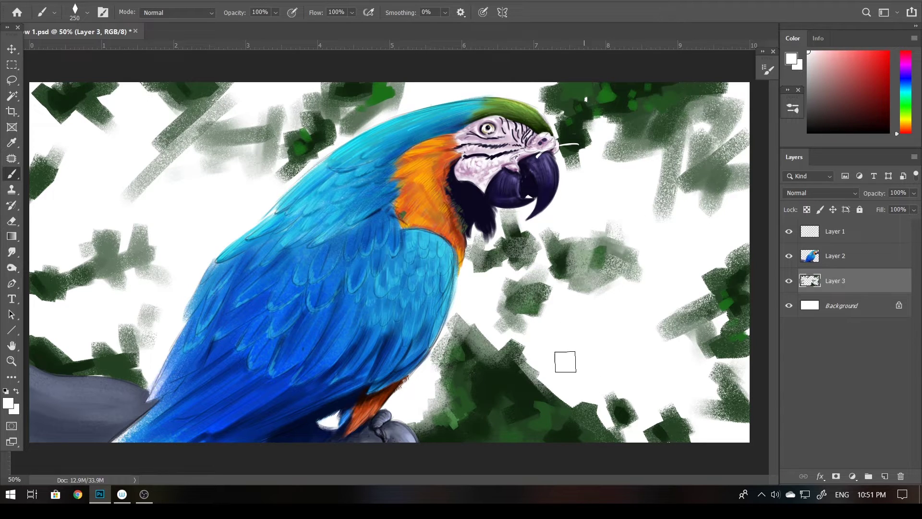
pyautogui.moveTo(564, 360); pyautogui.dragTo(720, 379)
pyautogui.moveTo(701, 313)
pyautogui.mouseDown()
pyautogui.moveTo(660, 150)
pyautogui.moveTo(586, 151)
pyautogui.moveTo(505, 93)
pyautogui.moveTo(249, 126)
pyautogui.moveTo(142, 187)
pyautogui.moveTo(79, 274)
pyautogui.moveTo(354, 267)
pyautogui.mouseUp()
pyautogui.press(']')
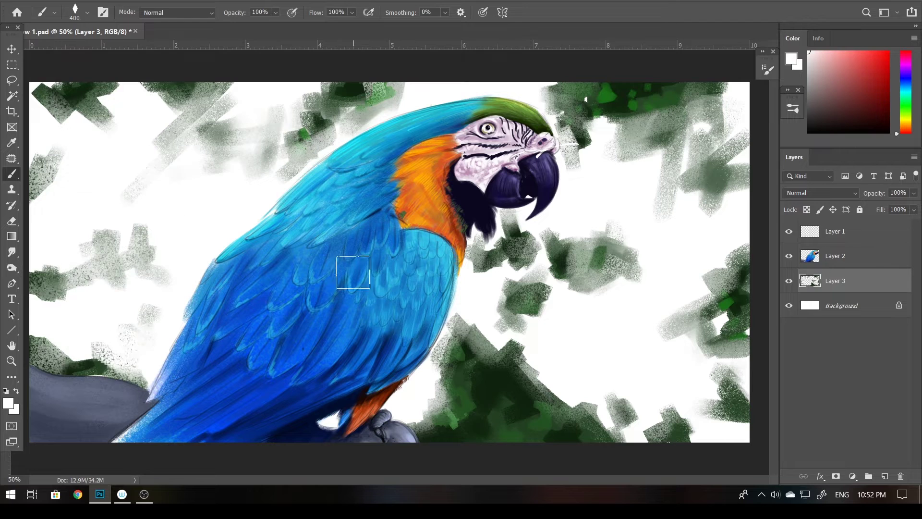
pyautogui.hotkey('ctrl', 'alt', 'f')
pyautogui.click(733, 276)
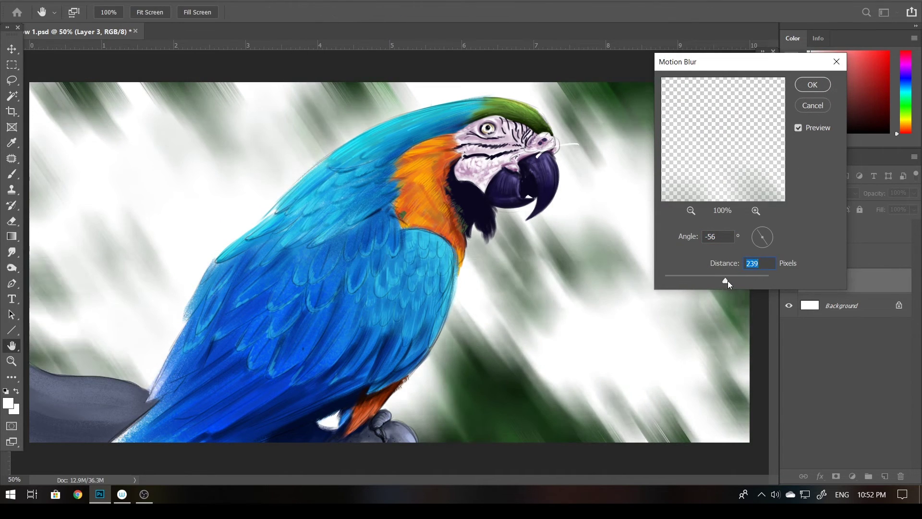
# - Apply the motion blur, hide Layer 1 and select the foliage layer
pyautogui.press('Return')
pyautogui.click(836, 255)
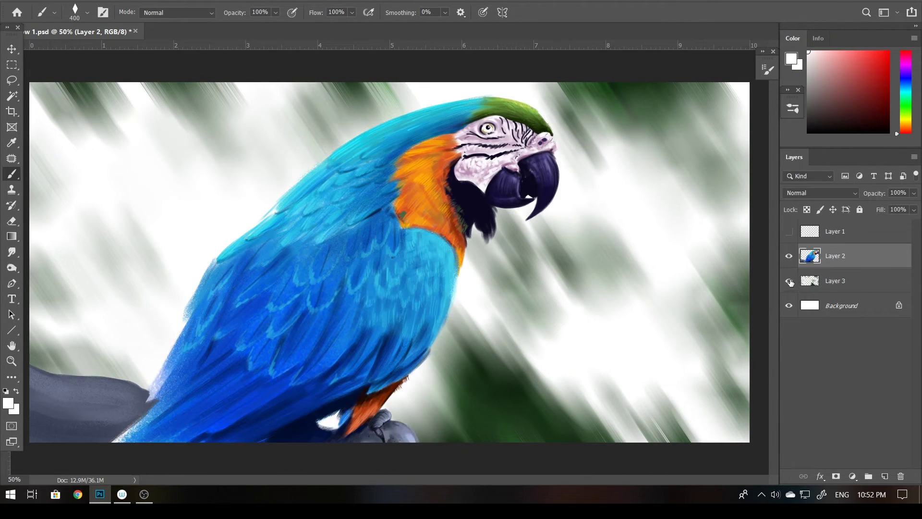
pyautogui.click(789, 232)
pyautogui.hotkey('alt', '[')
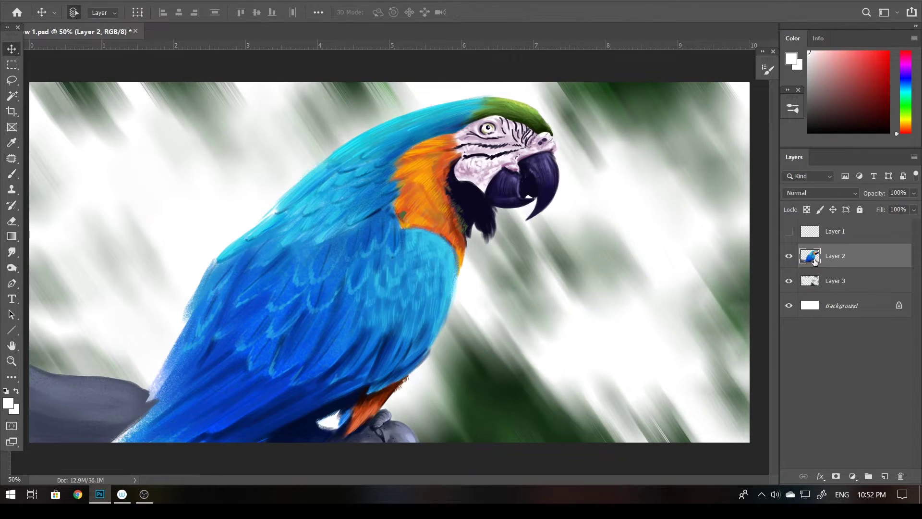
# - Add a new layer above the foliage and choose a spatter brush preset
pyautogui.hotkey('ctrl', 'shift', 'alt', 'n')
pyautogui.press('F5')
pyautogui.scroll(-10, 702, 288)
pyautogui.click(702, 336)
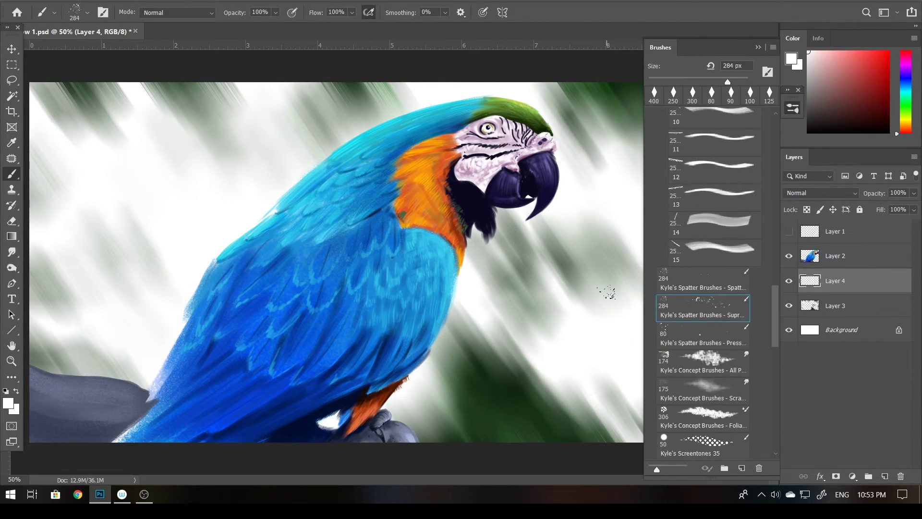
pyautogui.press('F5')
# - Scatter light and dark green splatters and give them a diagonal Motion Blur
pyautogui.keyDown('alt'); pyautogui.click(608, 295); pyautogui.keyUp('alt')
pyautogui.moveTo(624, 168); pyautogui.dragTo(672, 288)
pyautogui.moveTo(576, 240)
pyautogui.mouseDown()
pyautogui.moveTo(72, 139)
pyautogui.moveTo(643, 313)
pyautogui.moveTo(735, 125)
pyautogui.mouseUp()
pyautogui.press('[')
pyautogui.press('[')
pyautogui.press('[')
pyautogui.moveTo(53, 105)
pyautogui.mouseDown()
pyautogui.moveTo(51, 254)
pyautogui.moveTo(605, 418)
pyautogui.moveTo(135, 361)
pyautogui.mouseUp()
pyautogui.keyDown('alt'); pyautogui.click(50, 266); pyautogui.keyUp('alt')
pyautogui.moveTo(48, 192); pyautogui.dragTo(663, 375)
pyautogui.click(181, 0)
pyautogui.click(356, 184)
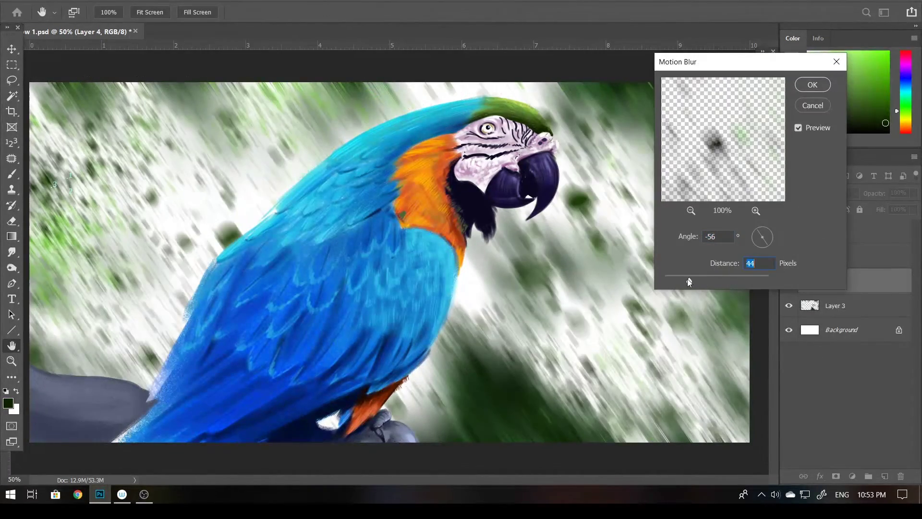
pyautogui.click(815, 82)
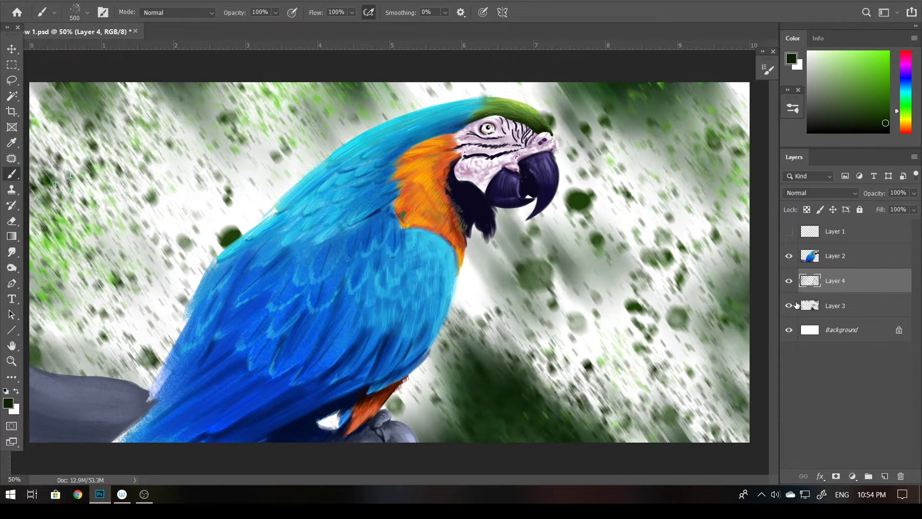
# - Delete the trial dark-green fill and splatter layers, then browse the brush presets
pyautogui.click(838, 310)
pyautogui.hotkey('ctrl', 'shift', 'alt', 'n')
pyautogui.hotkey('alt', 'BackSpace')
pyautogui.press('Delete')
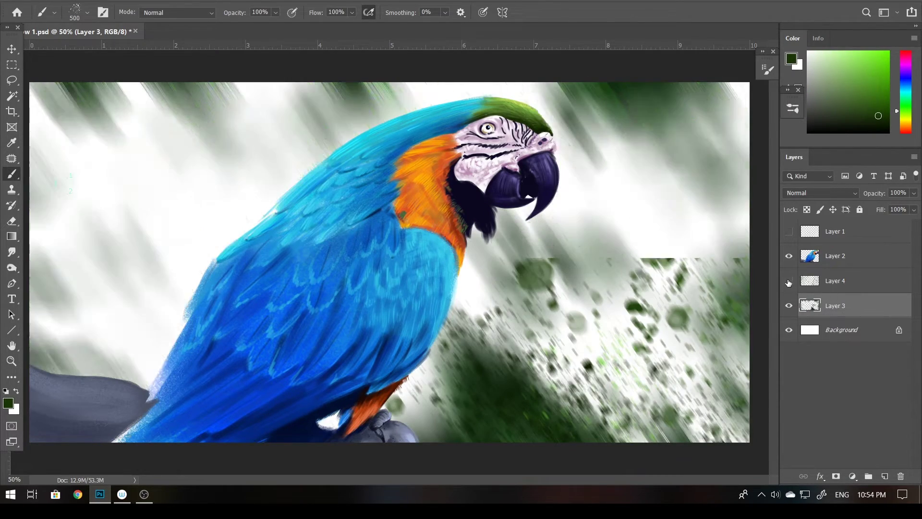
pyautogui.click(830, 281)
pyautogui.press('Delete')
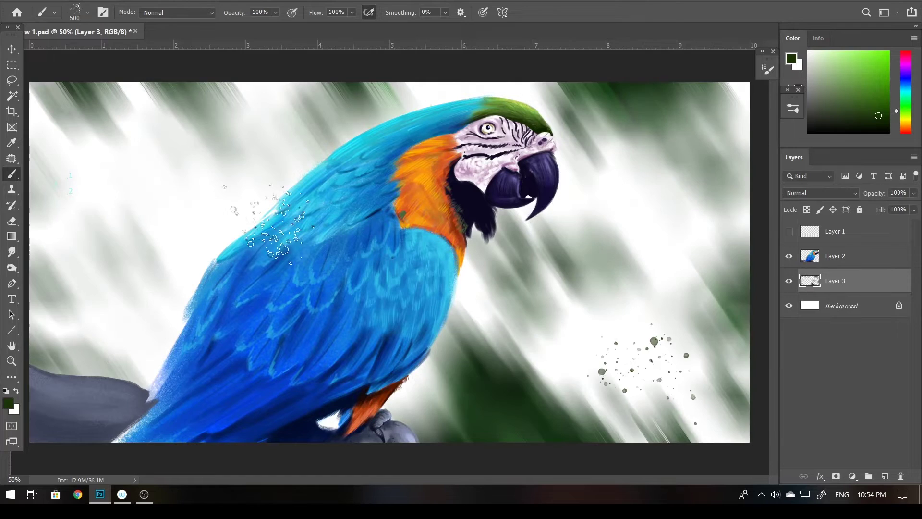
pyautogui.click(768, 70)
pyautogui.scroll(-10, 768, 291)
# - Cover the background around the parrot with dark green strokes using a textured sampled brush
pyautogui.click(701, 418)
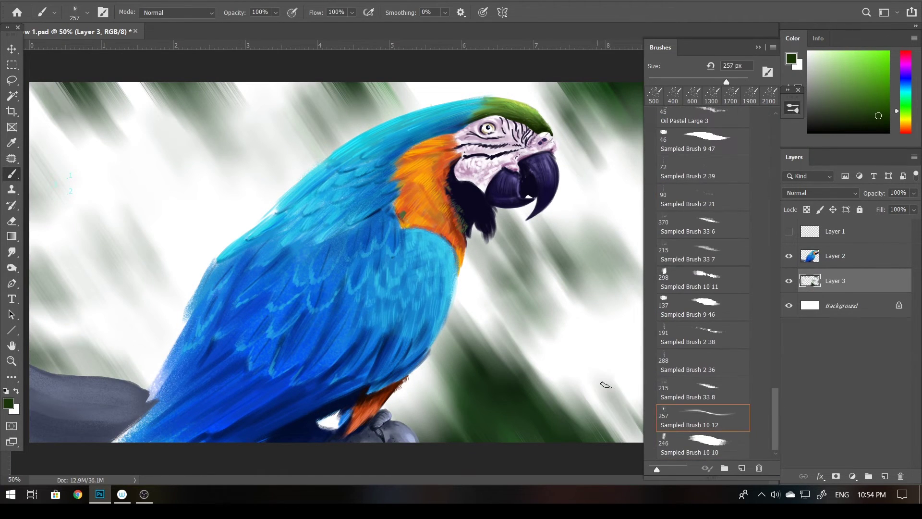
pyautogui.moveTo(500, 337)
pyautogui.mouseDown()
pyautogui.moveTo(504, 418)
pyautogui.moveTo(96, 240)
pyautogui.moveTo(697, 216)
pyautogui.moveTo(620, 332)
pyautogui.moveTo(576, 241)
pyautogui.mouseUp()
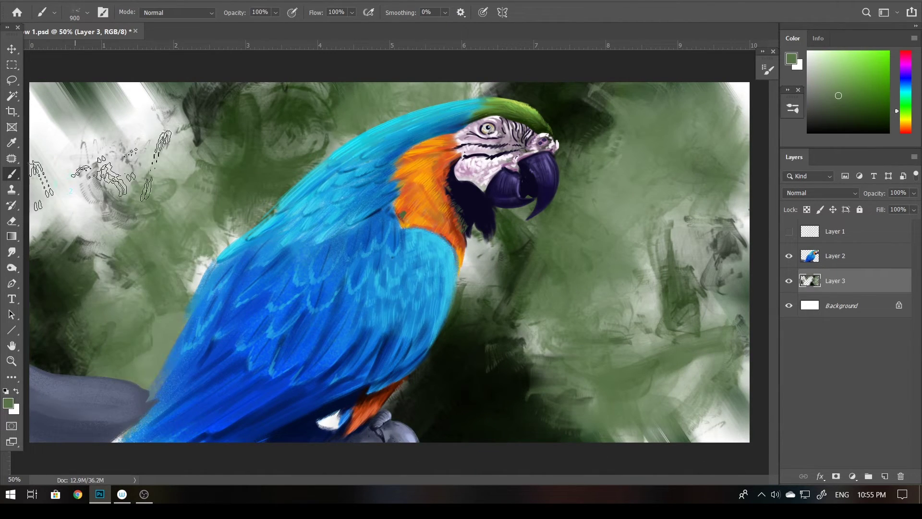
pyautogui.moveTo(144, 144); pyautogui.dragTo(120, 216)
pyautogui.moveTo(696, 168); pyautogui.dragTo(591, 307)
pyautogui.moveTo(591, 211); pyautogui.dragTo(605, 92)
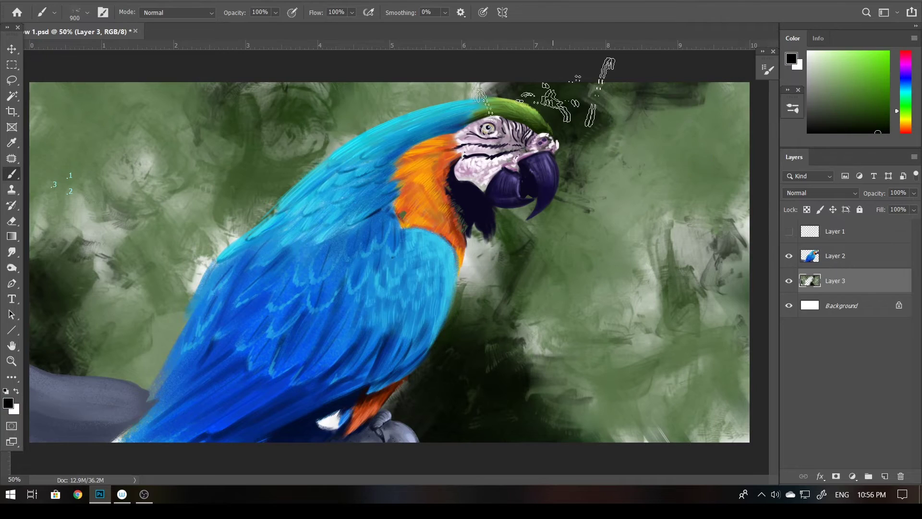
pyautogui.moveTo(505, 105); pyautogui.dragTo(298, 153)
pyautogui.moveTo(216, 144); pyautogui.dragTo(72, 346)
pyautogui.moveTo(144, 134); pyautogui.dragTo(96, 384)
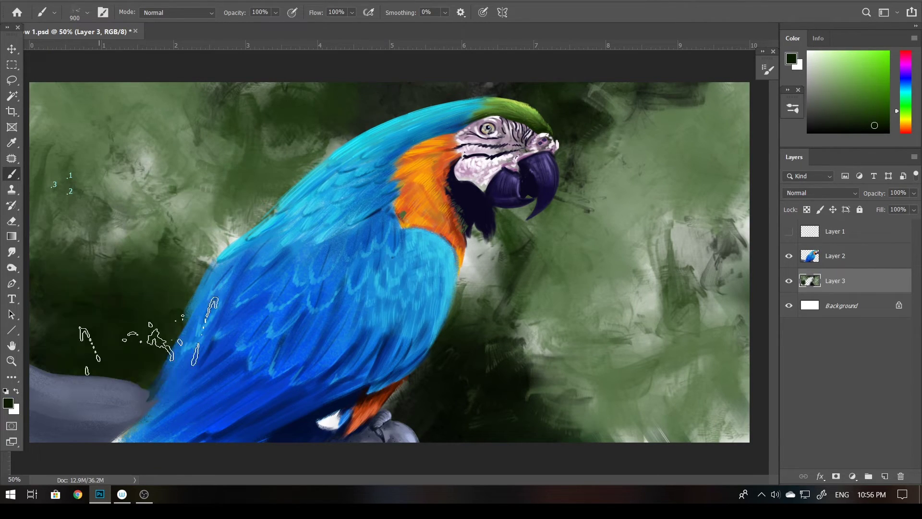
pyautogui.moveTo(721, 312); pyautogui.dragTo(552, 422)
pyautogui.moveTo(696, 192); pyautogui.dragTo(601, 336)
# - Add bright green foliage strokes across the left and right background
pyautogui.click(879, 81)
pyautogui.moveTo(481, 249); pyautogui.dragTo(518, 336)
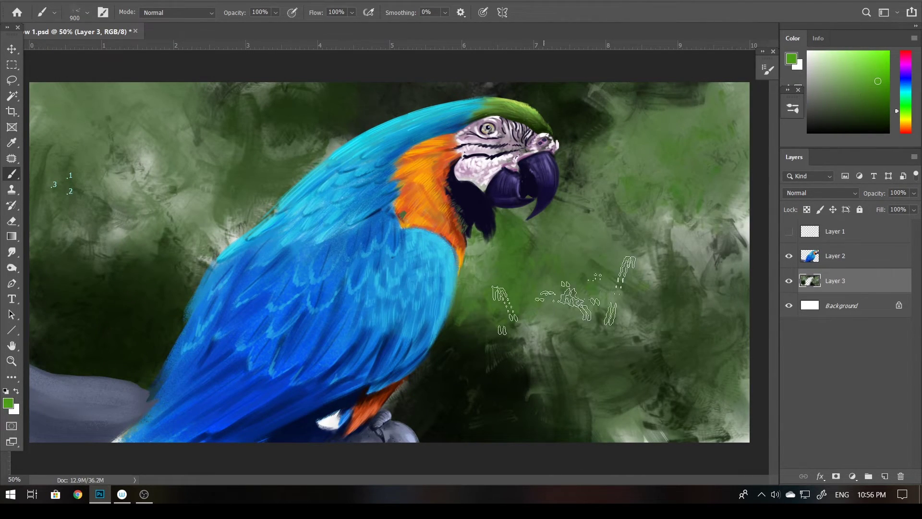
pyautogui.moveTo(586, 288); pyautogui.dragTo(499, 308)
pyautogui.moveTo(240, 192); pyautogui.dragTo(355, 110)
pyautogui.moveTo(480, 346); pyautogui.dragTo(125, 259)
# - Layer light green and greyish green strokes over the background
pyautogui.click(844, 74)
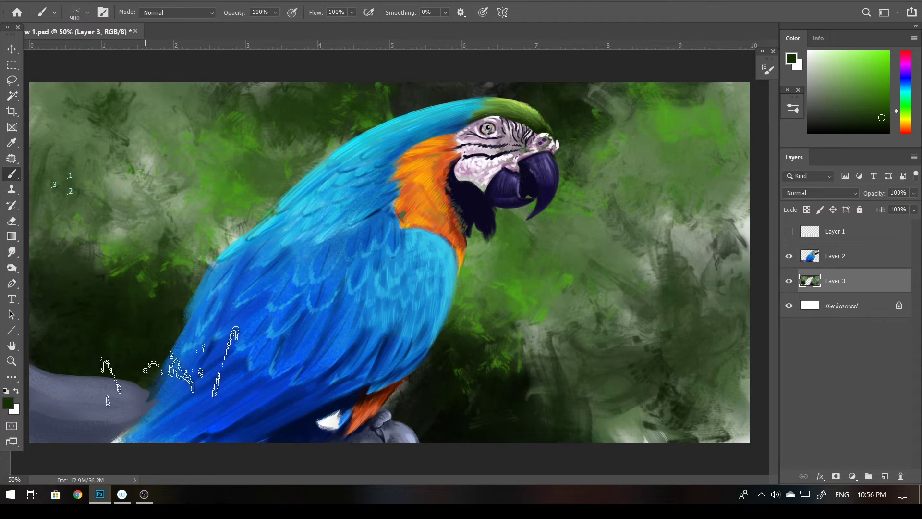
pyautogui.moveTo(697, 144); pyautogui.dragTo(528, 327)
pyautogui.moveTo(664, 393); pyautogui.dragTo(144, 192)
pyautogui.moveTo(192, 106); pyautogui.dragTo(649, 374)
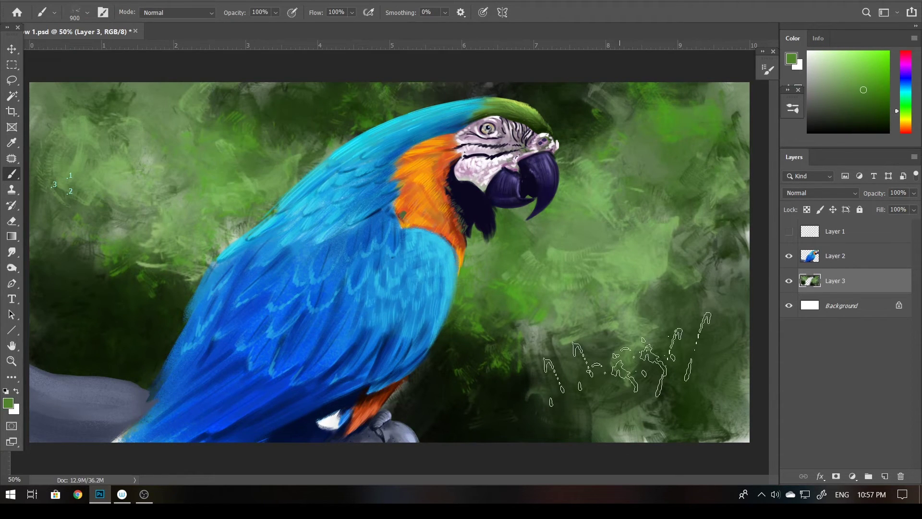
pyautogui.moveTo(696, 259); pyautogui.dragTo(668, 336)
pyautogui.click(829, 80)
pyautogui.moveTo(456, 297); pyautogui.dragTo(564, 206)
# - Paint a brighter green glow around the beak and above the macaw's back
pyautogui.click(847, 56)
pyautogui.moveTo(509, 216); pyautogui.dragTo(563, 144)
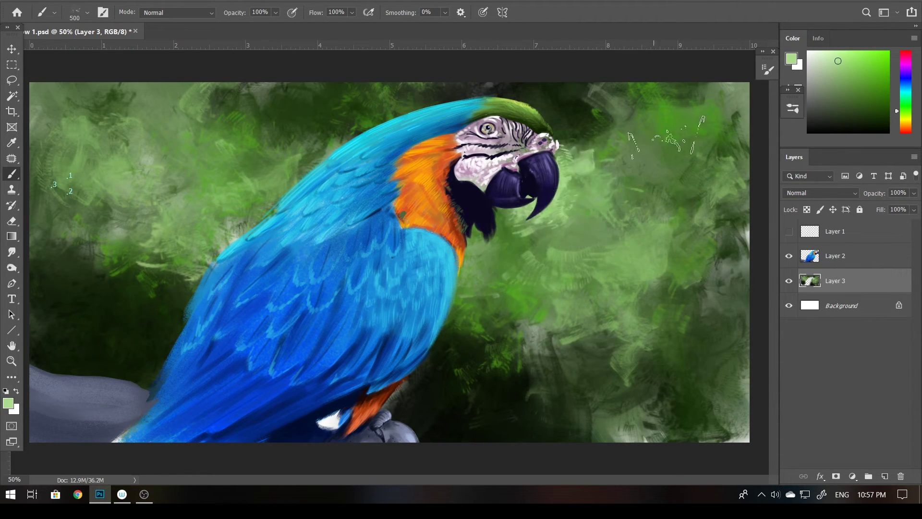
pyautogui.moveTo(480, 250); pyautogui.dragTo(576, 225)
pyautogui.press('[')
pyautogui.press('[')
pyautogui.press('[')
pyautogui.moveTo(235, 245)
pyautogui.mouseDown()
pyautogui.moveTo(288, 144)
pyautogui.moveTo(346, 125)
pyautogui.mouseUp()
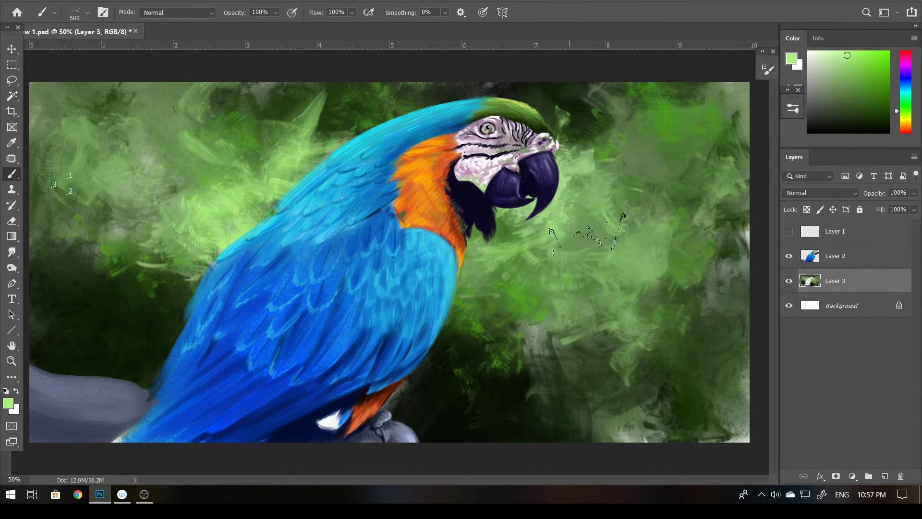
# - Paint pale green strokes on the left background and add a new layer
pyautogui.moveTo(511, 306); pyautogui.dragTo(552, 255)
pyautogui.moveTo(163, 197); pyautogui.dragTo(264, 149)
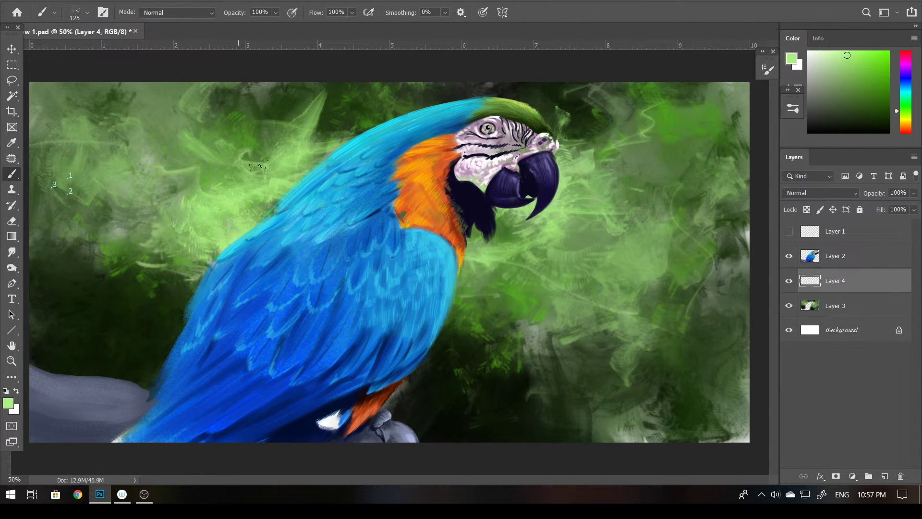
pyautogui.click(831, 52)
pyautogui.press(']')
pyautogui.press(']')
pyautogui.press(']')
# - Scatter light green spatter dots at the upper left and around the beak on a new layer
pyautogui.click(768, 69)
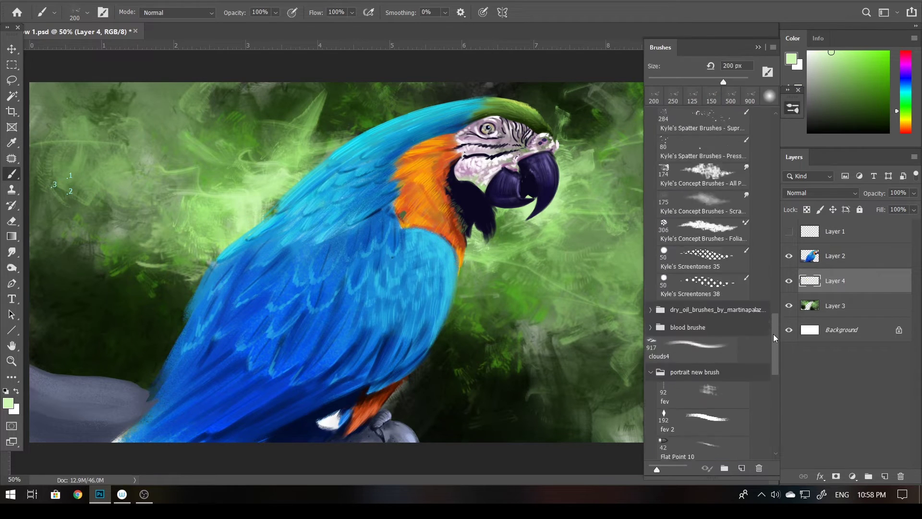
pyautogui.click(696, 269)
pyautogui.click(769, 70)
pyautogui.hotkey('ctrl', 'shift', 'alt', 'n')
pyautogui.moveTo(240, 134); pyautogui.dragTo(296, 231)
pyautogui.moveTo(552, 144); pyautogui.dragTo(605, 202)
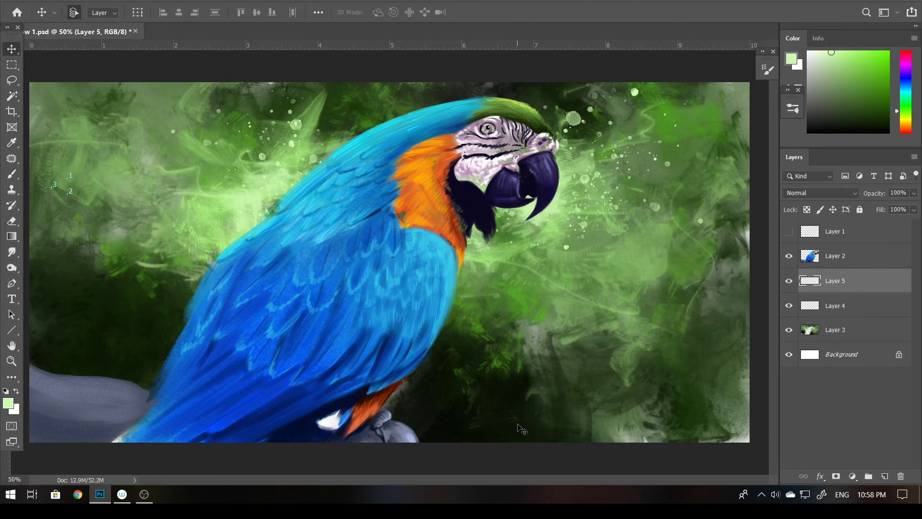
# - On another new layer, scatter dots on the right and dark spatter across the lower canvas
pyautogui.hotkey('ctrl', 'shift', 'alt', 'n')
pyautogui.moveTo(624, 120); pyautogui.dragTo(697, 226)
pyautogui.press('i')
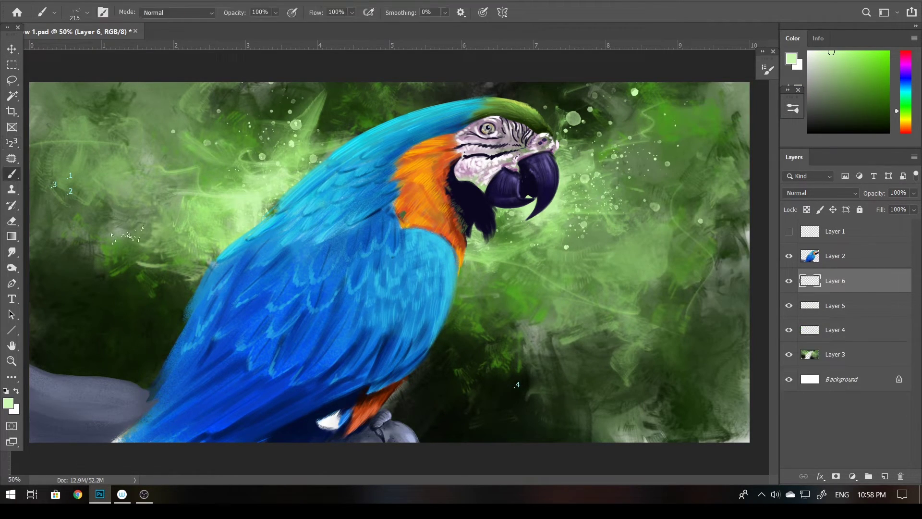
pyautogui.click(452, 419)
pyautogui.hotkey('shift', 'i')
pyautogui.press('d')
pyautogui.press('b')
pyautogui.moveTo(600, 384); pyautogui.dragTo(70, 336)
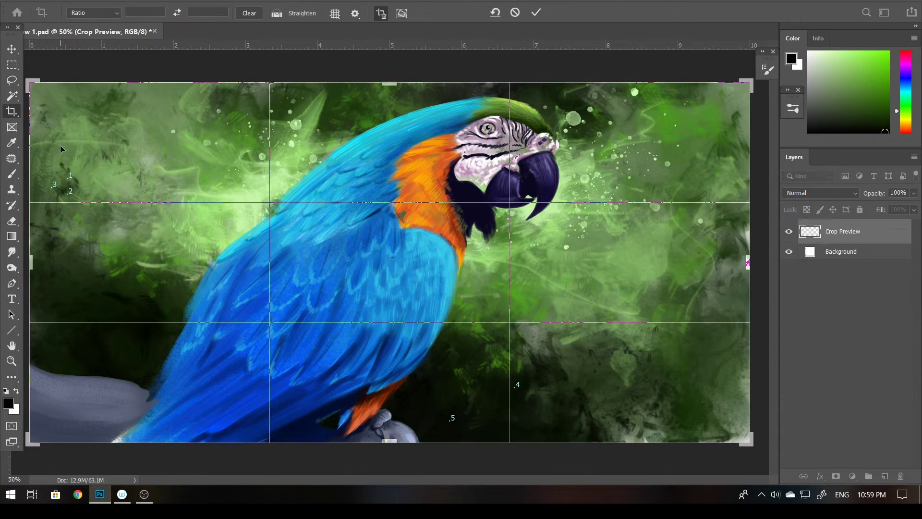
# - Add dark spatter at the lower right and darken the perch inside the parrot selection
pyautogui.moveTo(716, 413); pyautogui.dragTo(356, 361)
pyautogui.hotkey('alt', ']')
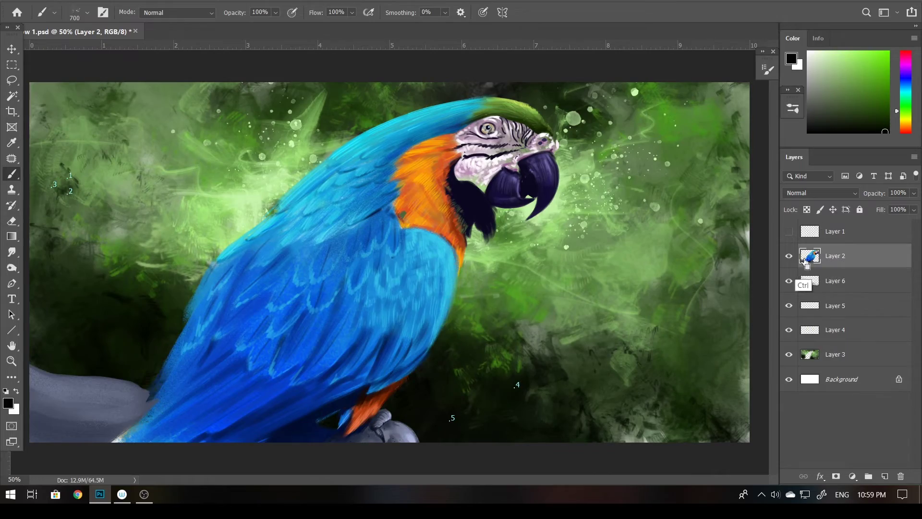
pyautogui.keyDown('ctrl'); pyautogui.click(809, 256); pyautogui.keyUp('ctrl')
pyautogui.moveTo(96, 447)
pyautogui.mouseDown()
pyautogui.moveTo(384, 464)
pyautogui.moveTo(211, 483)
pyautogui.mouseUp()
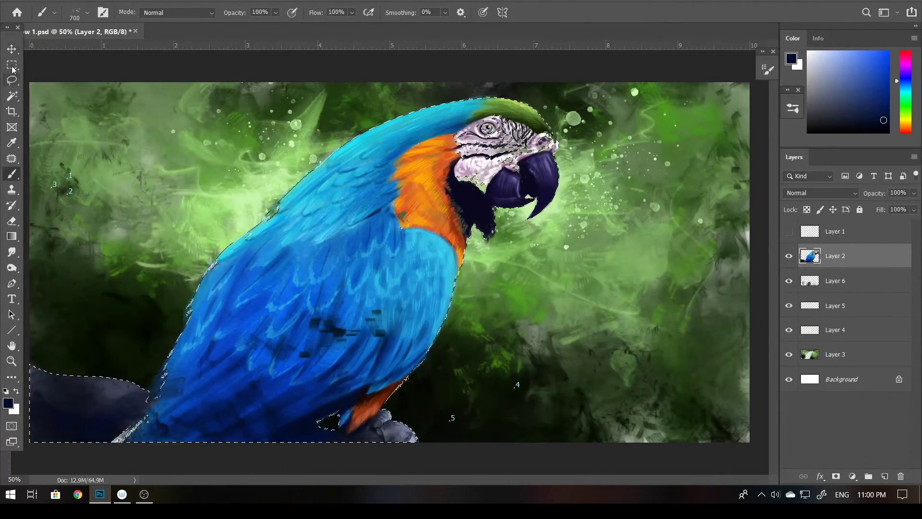
pyautogui.hotkey('ctrl', 'd')
# - Compare the painting with the parrot layer hidden and shown, and sample a dark background green
pyautogui.hotkey('alt', '[')
pyautogui.press('v')
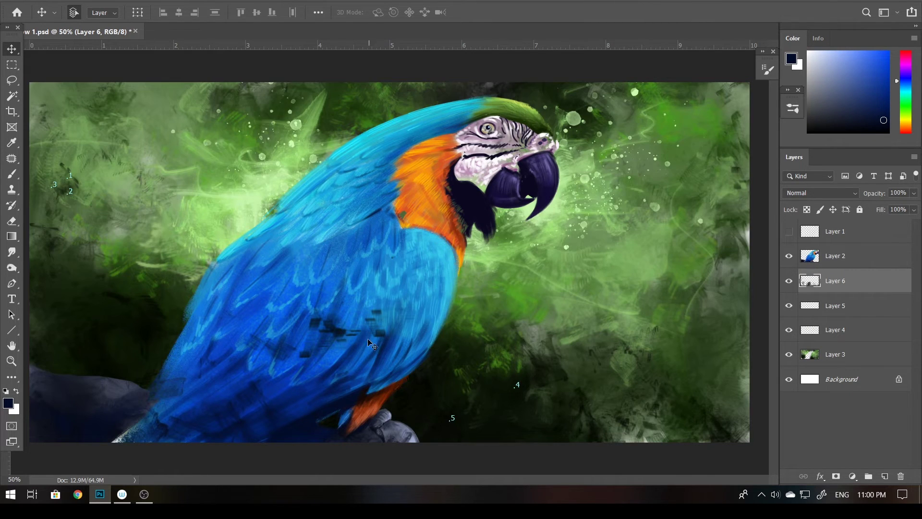
pyautogui.hotkey('alt', ']')
pyautogui.click(787, 257)
pyautogui.click(788, 258)
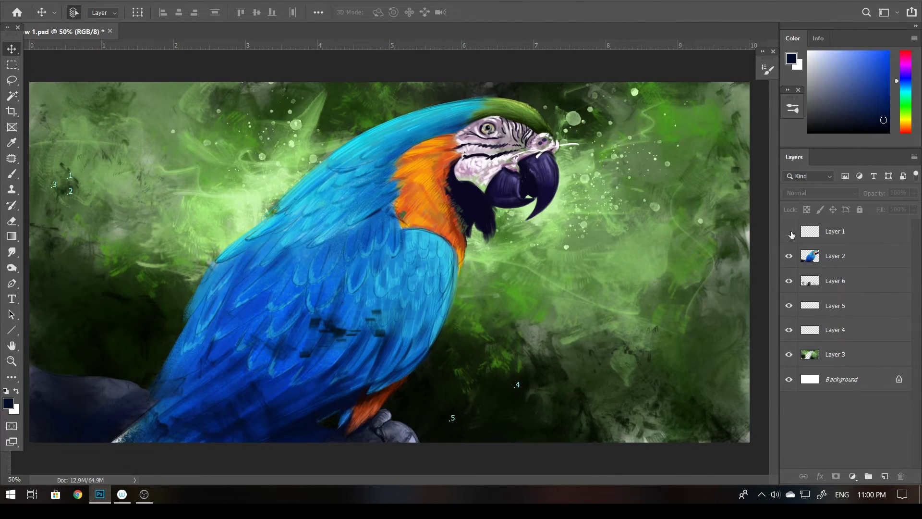
pyautogui.press('b')
pyautogui.hotkey('ctrl', 'shift', 'd')
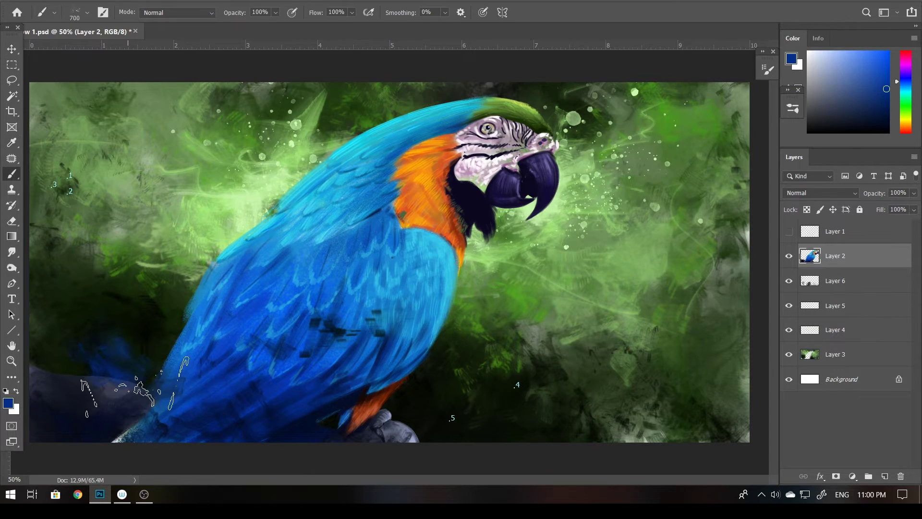
pyautogui.keyDown('alt'); pyautogui.click(422, 413); pyautogui.keyUp('alt')
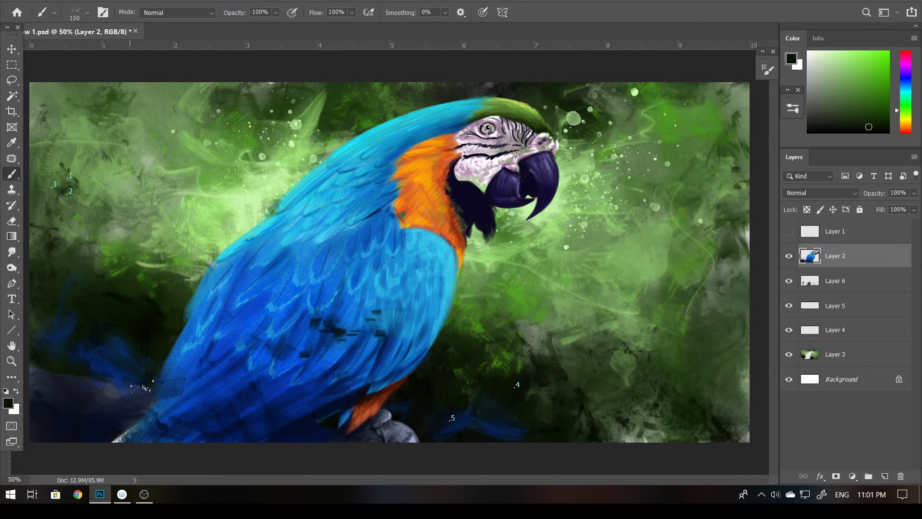
# - Zoom in on the lower body and sample the leg's reddish-brown and a lighter wing blue
pyautogui.hotkey('ctrl', '+')
pyautogui.press('[')
pyautogui.scroll(-2, 420, 366)
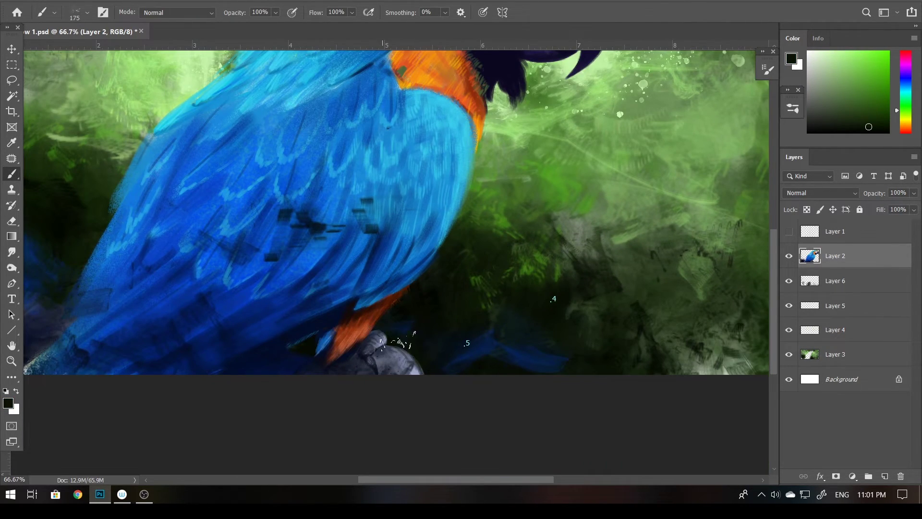
pyautogui.keyDown('alt'); pyautogui.click(366, 336); pyautogui.keyUp('alt')
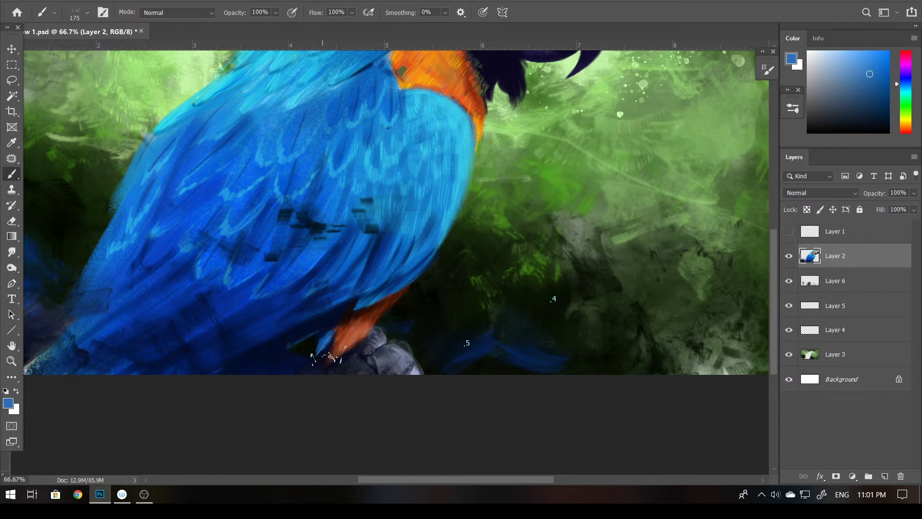
pyautogui.keyDown('alt'); pyautogui.click(444, 221); pyautogui.keyUp('alt')
pyautogui.moveTo(451, 237); pyautogui.dragTo(610, 215)
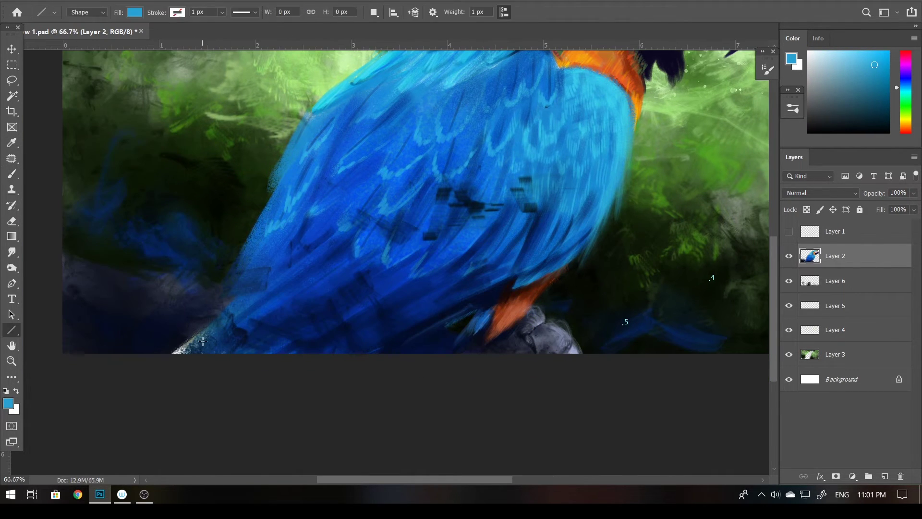
pyautogui.hotkey('ctrl', '-')
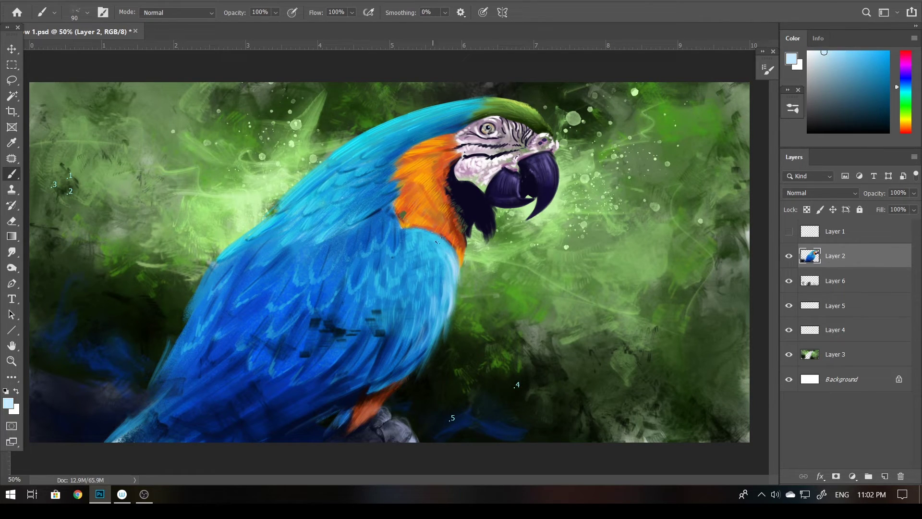
# - Pick near-black green, mid green and near-black navy colours, and zoom in on the head
pyautogui.keyDown('alt'); pyautogui.click(402, 400); pyautogui.keyUp('alt')
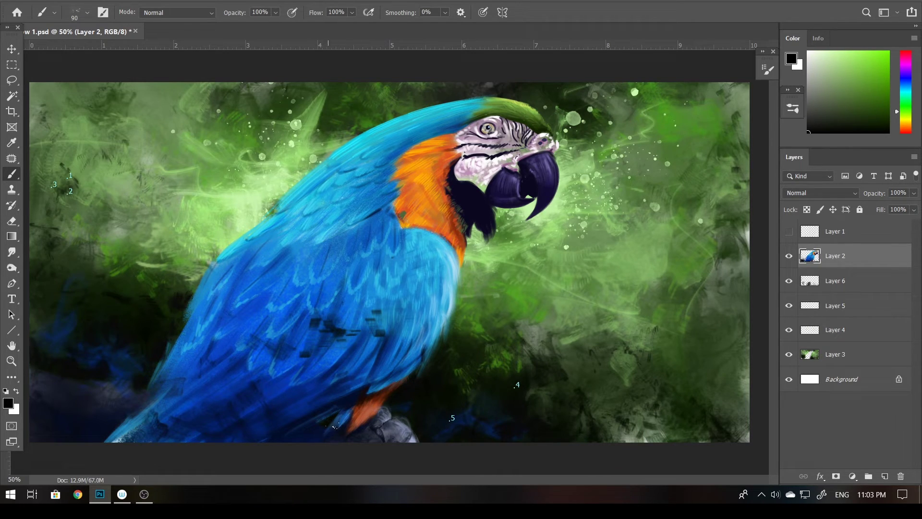
pyautogui.click(868, 83)
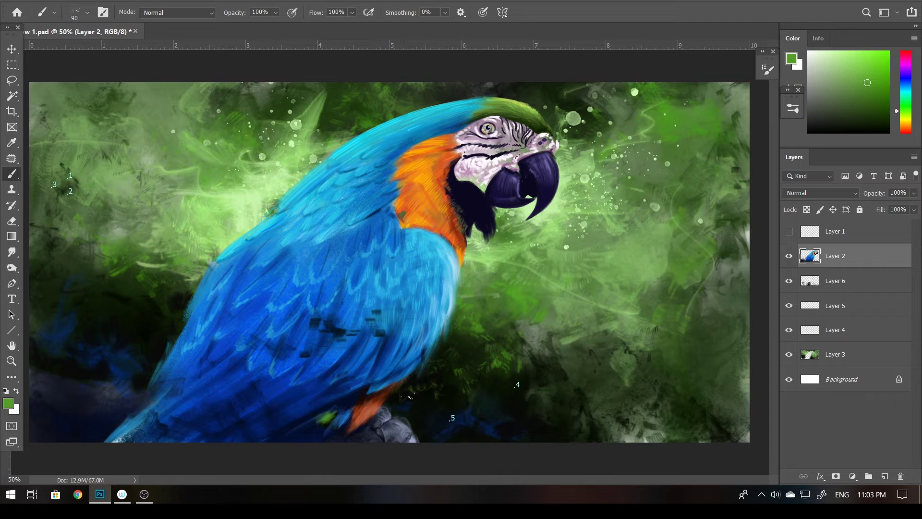
pyautogui.keyDown('alt'); pyautogui.click(332, 425); pyautogui.keyUp('alt')
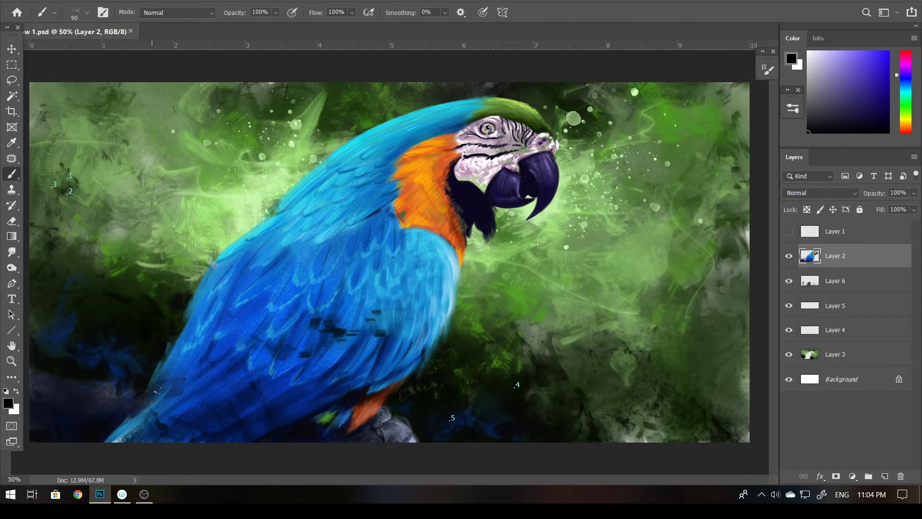
pyautogui.scroll(2, 553, 129)
pyautogui.scroll(1, 553, 129)
pyautogui.moveTo(568, 210); pyautogui.dragTo(593, 233)
# - Sample light pink, yellow-green and light cyan from the face and blue feathers
pyautogui.keyDown('alt'); pyautogui.click(594, 233); pyautogui.keyUp('alt')
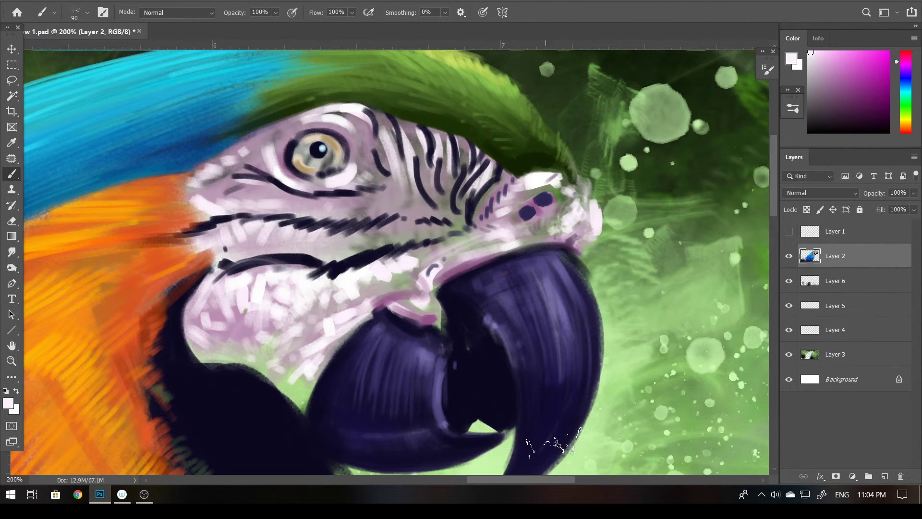
pyautogui.scroll(-3, 452, 444)
pyautogui.scroll(1, 486, 197)
pyautogui.keyDown('alt'); pyautogui.click(486, 197); pyautogui.keyUp('alt')
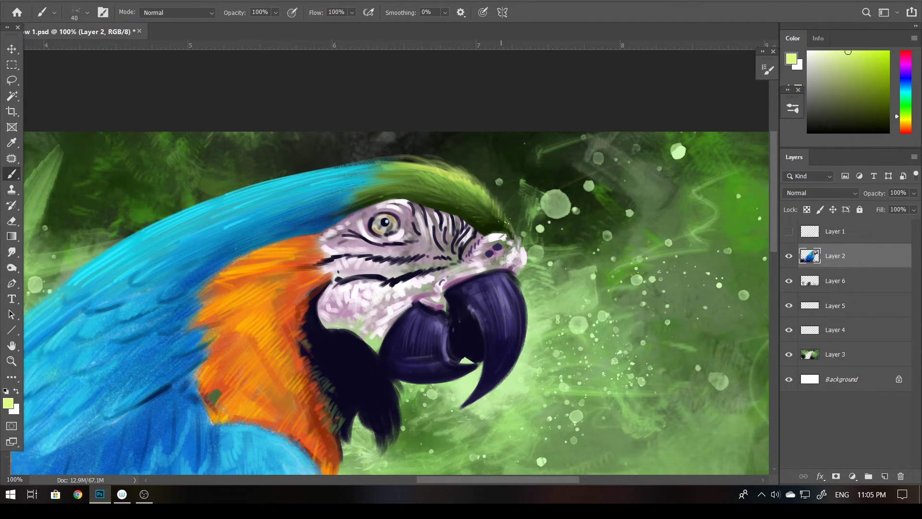
pyautogui.keyDown('alt'); pyautogui.click(241, 193); pyautogui.keyUp('alt')
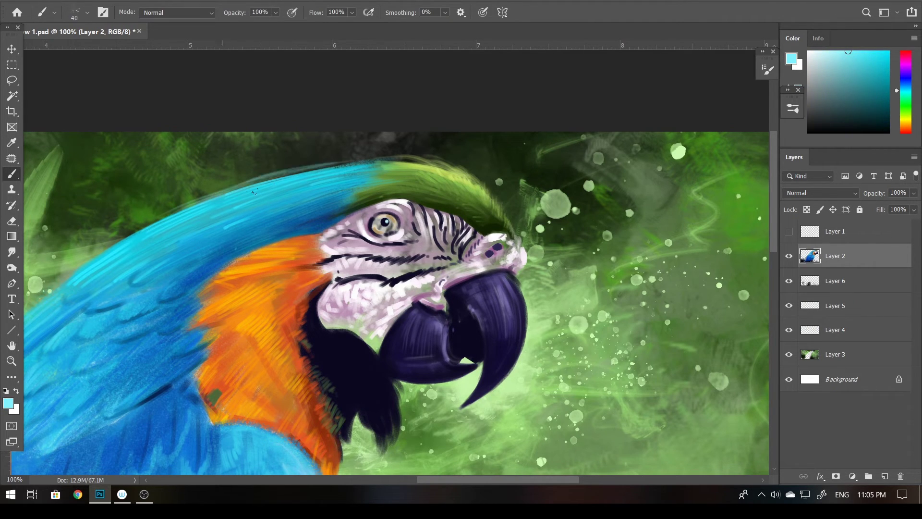
pyautogui.moveTo(142, 258); pyautogui.dragTo(377, 192)
pyautogui.scroll(2, 228, 275)
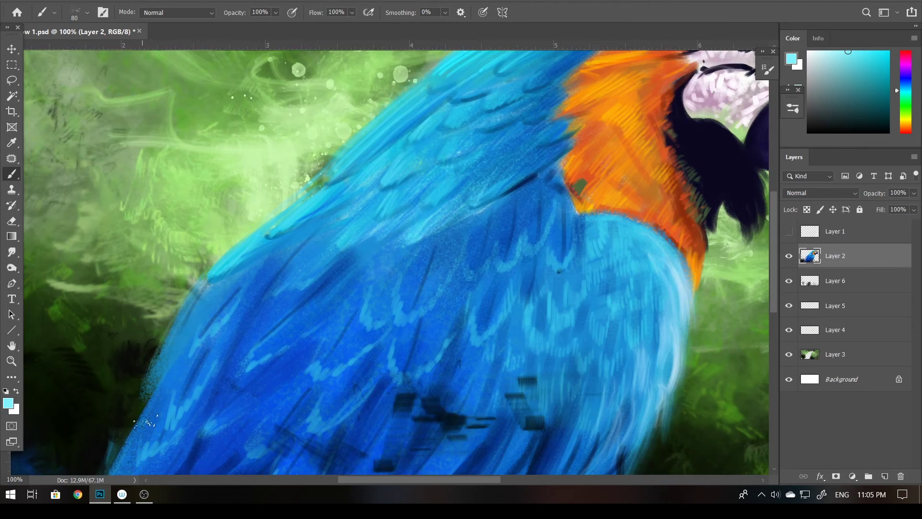
pyautogui.scroll(2, 228, 275)
pyautogui.scroll(-3, 511, 299)
pyautogui.scroll(3, 447, 237)
# - Paint orange over the dark green neck patch and switch to another brush preset
pyautogui.keyDown('alt'); pyautogui.click(435, 219); pyautogui.keyUp('alt')
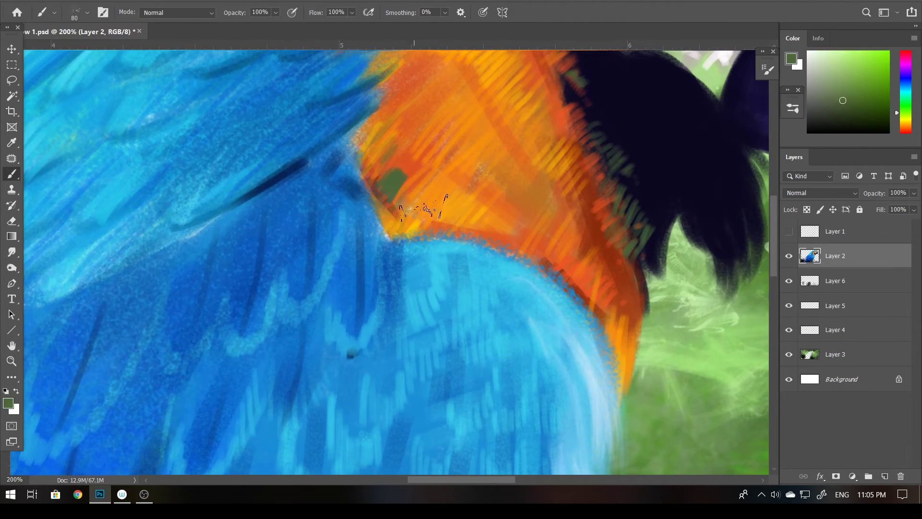
pyautogui.moveTo(385, 165)
pyautogui.mouseDown()
pyautogui.moveTo(402, 204)
pyautogui.moveTo(498, 250)
pyautogui.mouseUp()
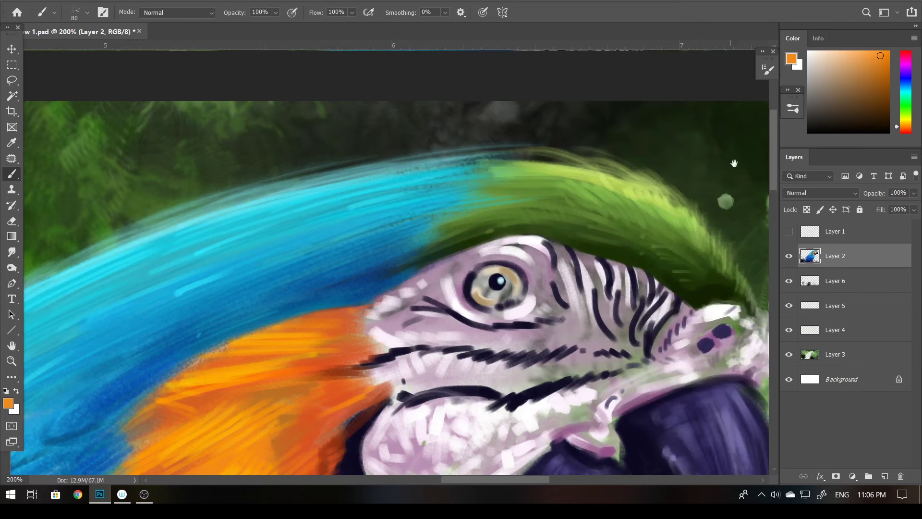
pyautogui.click(769, 70)
pyautogui.keyDown('alt'); pyautogui.click(499, 251); pyautogui.keyUp('alt')
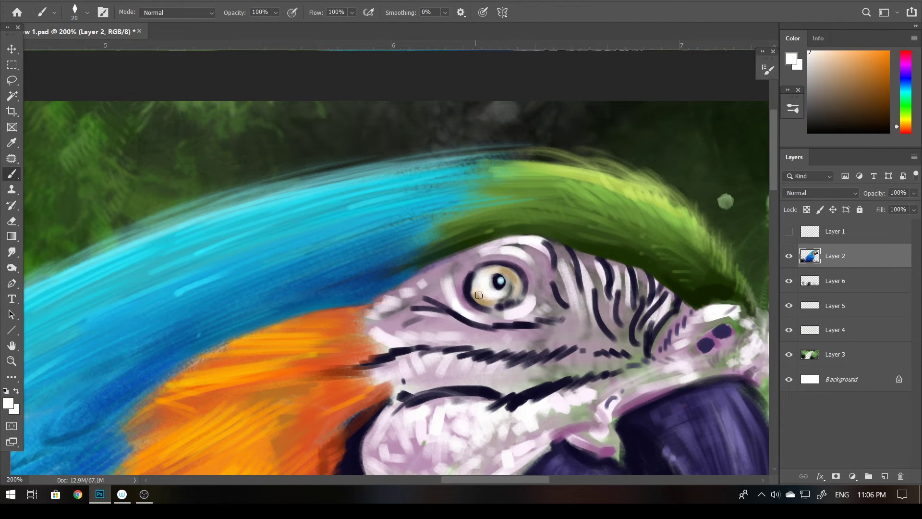
# - Refine the eye and facial lines with dark navy, near-white and dark tones on a smaller brush
pyautogui.keyDown('alt'); pyautogui.click(504, 302); pyautogui.keyUp('alt')
pyautogui.press('[')
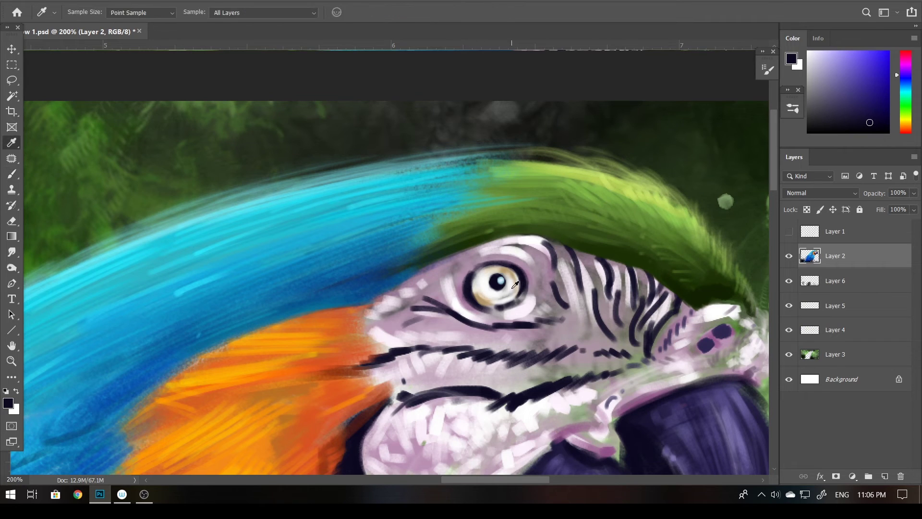
pyautogui.keyDown('alt'); pyautogui.click(490, 292); pyautogui.keyUp('alt')
pyautogui.moveTo(500, 293); pyautogui.dragTo(570, 305)
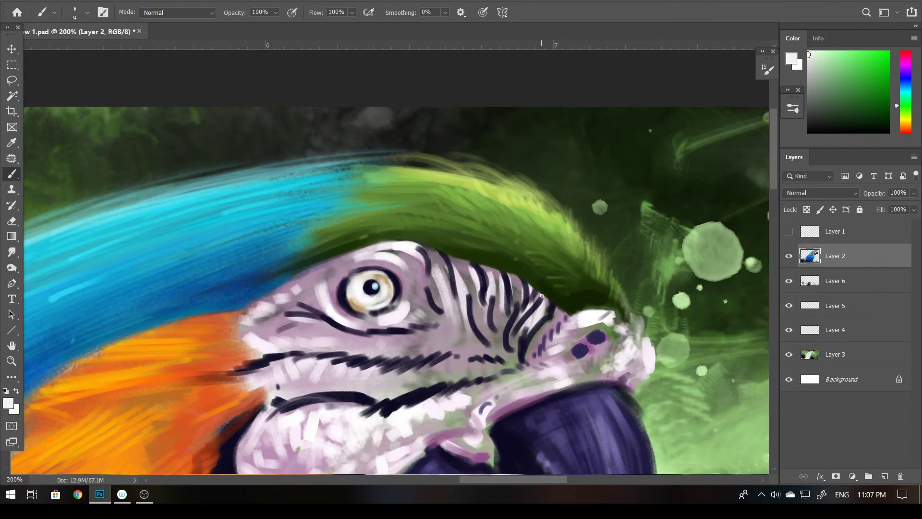
pyautogui.keyDown('alt'); pyautogui.click(570, 305); pyautogui.keyUp('alt')
pyautogui.press('[')
pyautogui.press('[')
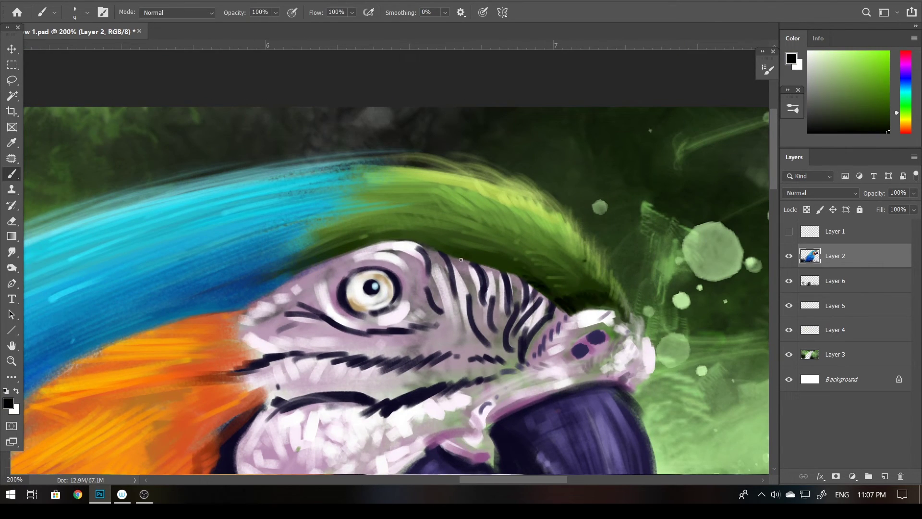
# - Touch up the beak and throat with dark purple, light green and near-white
pyautogui.keyDown('alt'); pyautogui.click(625, 342); pyautogui.keyUp('alt')
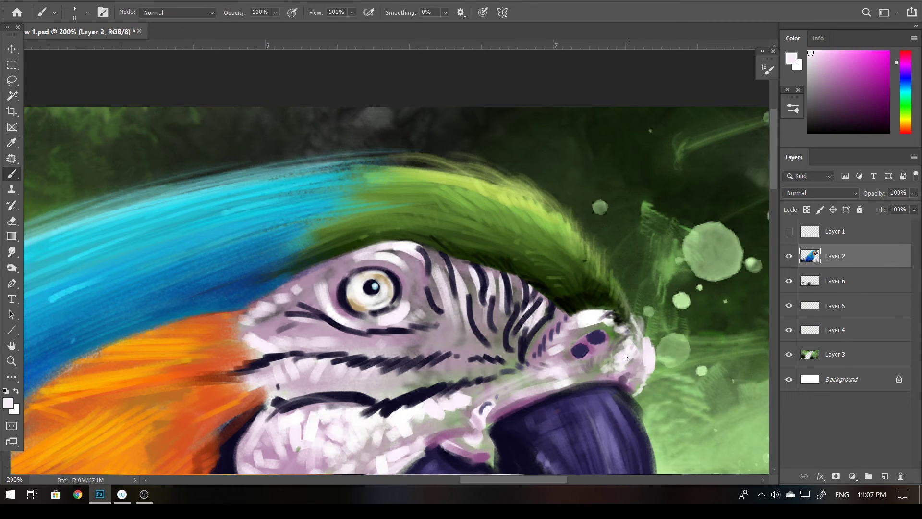
pyautogui.moveTo(630, 399); pyautogui.dragTo(583, 203)
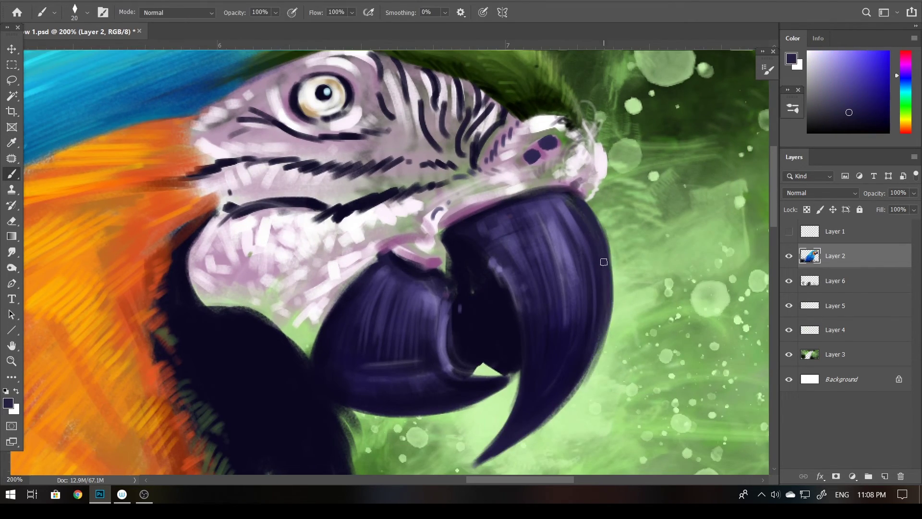
pyautogui.keyDown('alt'); pyautogui.click(605, 355); pyautogui.keyUp('alt')
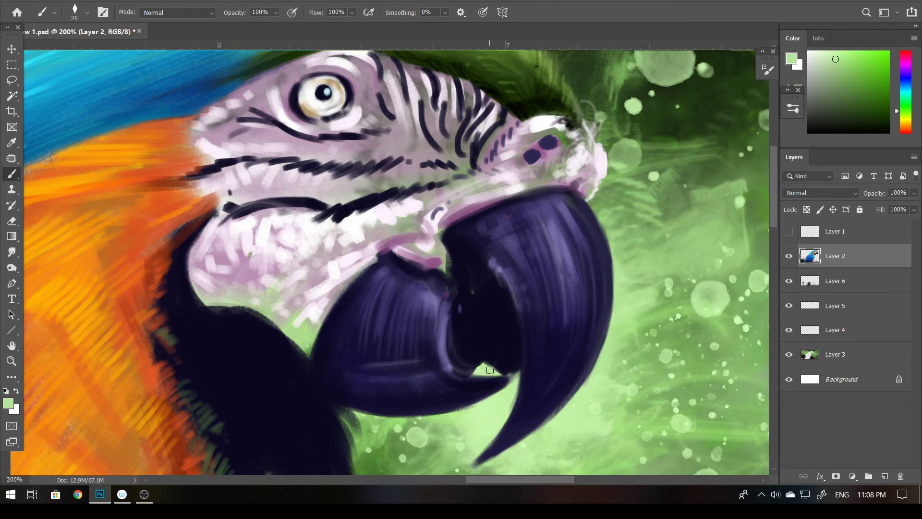
pyautogui.moveTo(490, 370); pyautogui.dragTo(397, 419)
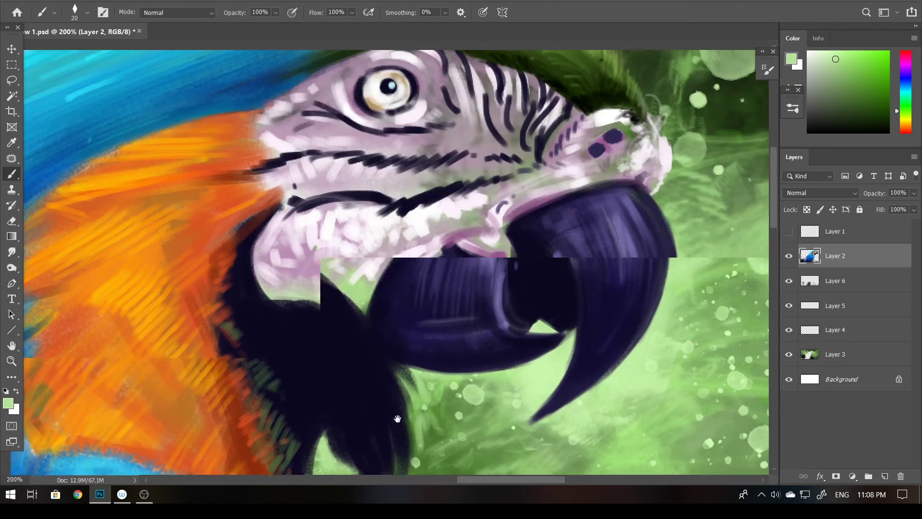
pyautogui.keyDown('alt'); pyautogui.click(346, 319); pyautogui.keyUp('alt')
# - Zoom out and add a new empty layer beneath the parrot layer
pyautogui.hotkey('ctrl', '-')
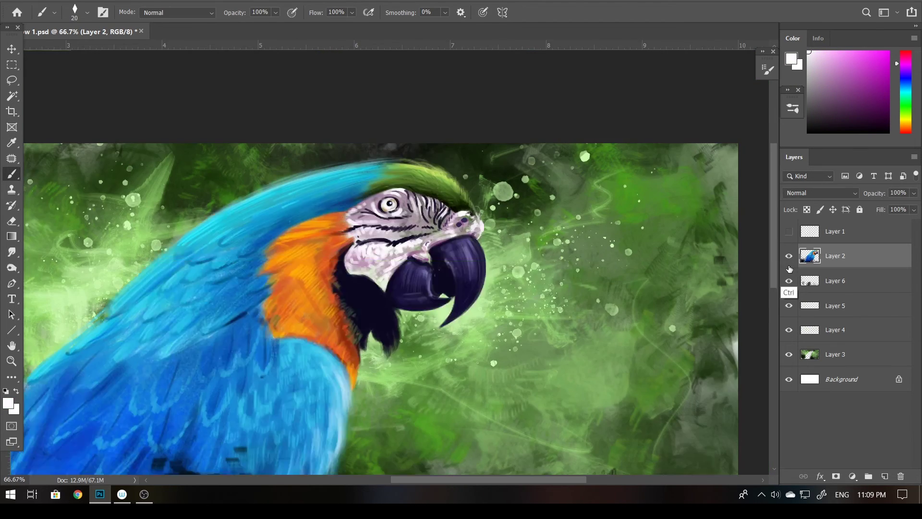
pyautogui.hotkey('ctrl', '-')
pyautogui.hotkey('alt', '[')
pyautogui.hotkey('ctrl', 'shift', 'alt', 'n')
pyautogui.press(']')
pyautogui.press(']')
pyautogui.press(']')
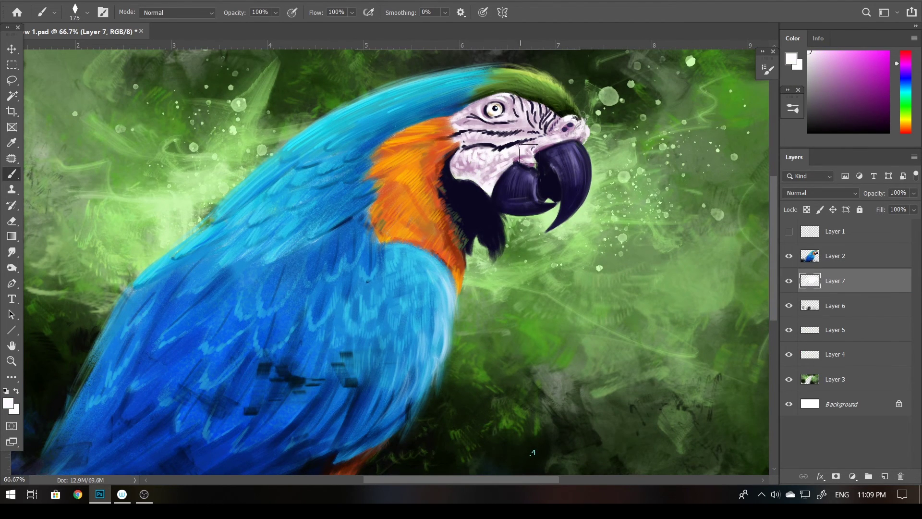
pyautogui.hotkey('ctrl', '-')
pyautogui.hotkey('ctrl', '-')
# - Delete Layer 6 and restore it with undo
pyautogui.hotkey('ctrl', '+')
pyautogui.press('v')
pyautogui.hotkey('alt', '[')
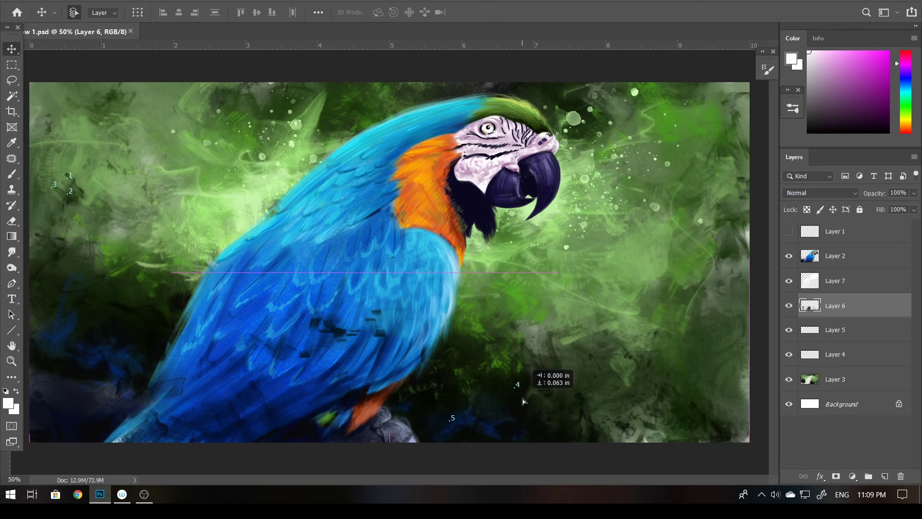
pyautogui.press('Delete')
pyautogui.hotkey('ctrl', 'z')
# - Check the painting at several zoom levels, return to fit-to-window, and select Layer 1
pyautogui.press('i')
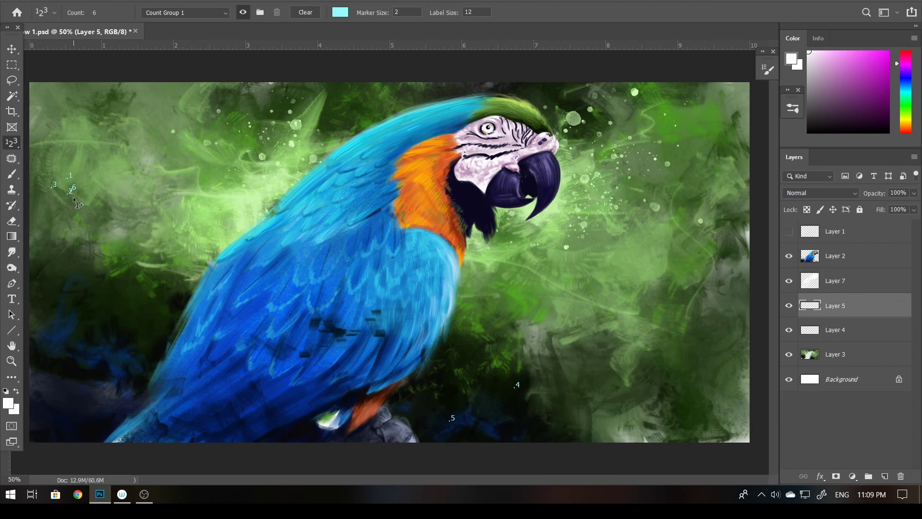
pyautogui.press('v')
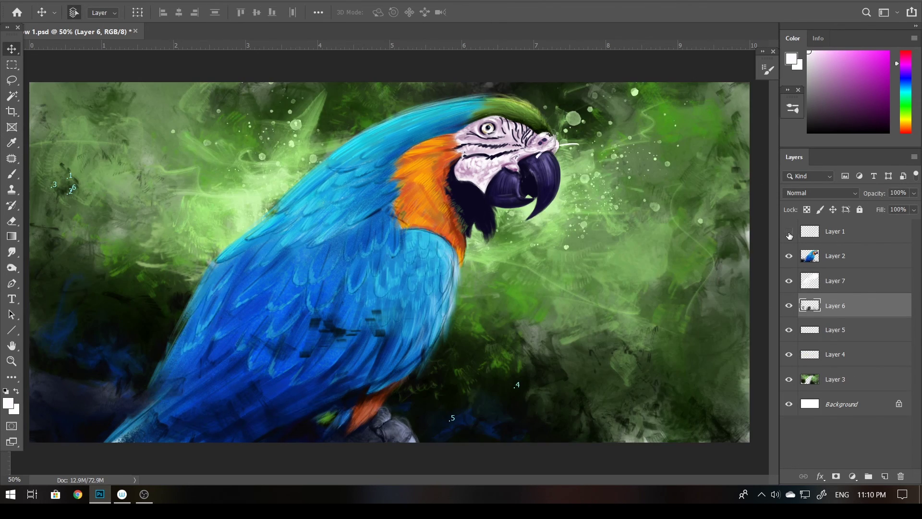
pyautogui.hotkey('ctrl', '-')
pyautogui.hotkey('ctrl', '-')
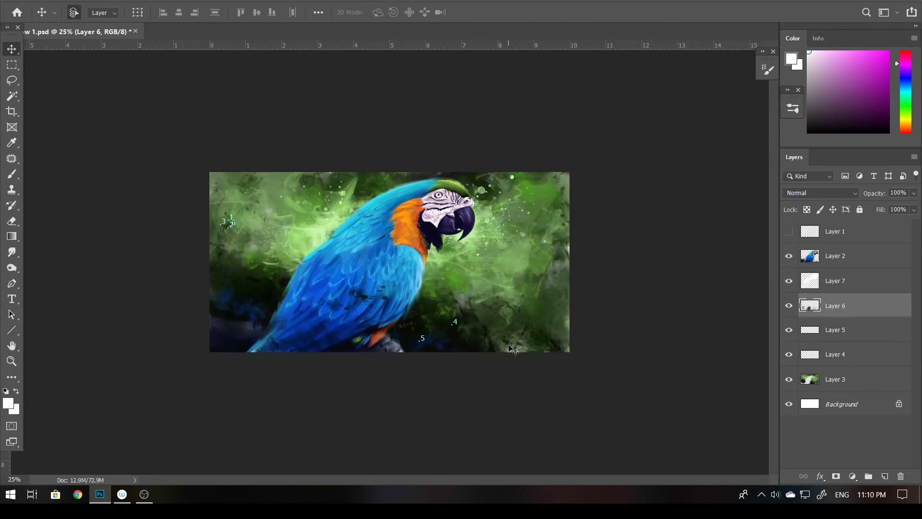
pyautogui.hotkey('ctrl', '1')
pyautogui.hotkey('ctrl', '0')
pyautogui.click(836, 232)
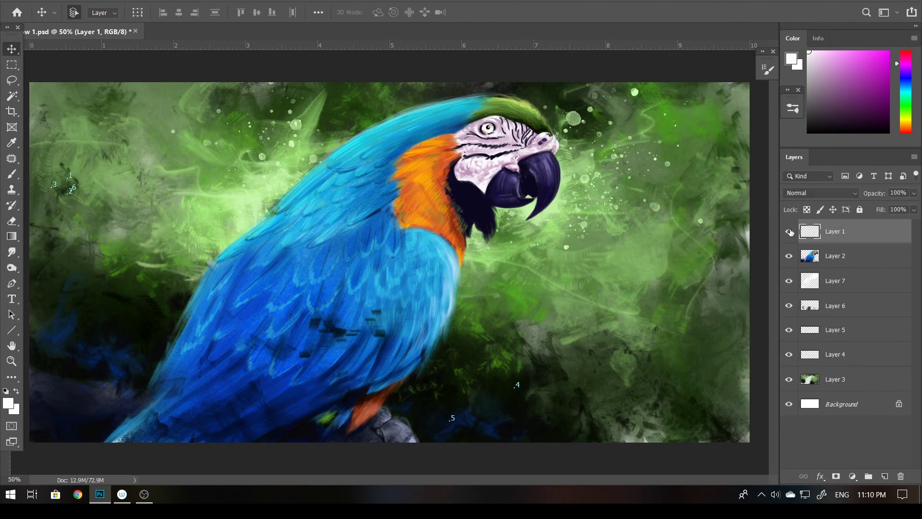
# - Browse brush presets with the Brush tool and add a new empty layer for the signature
pyautogui.press('b')
pyautogui.press('F5')
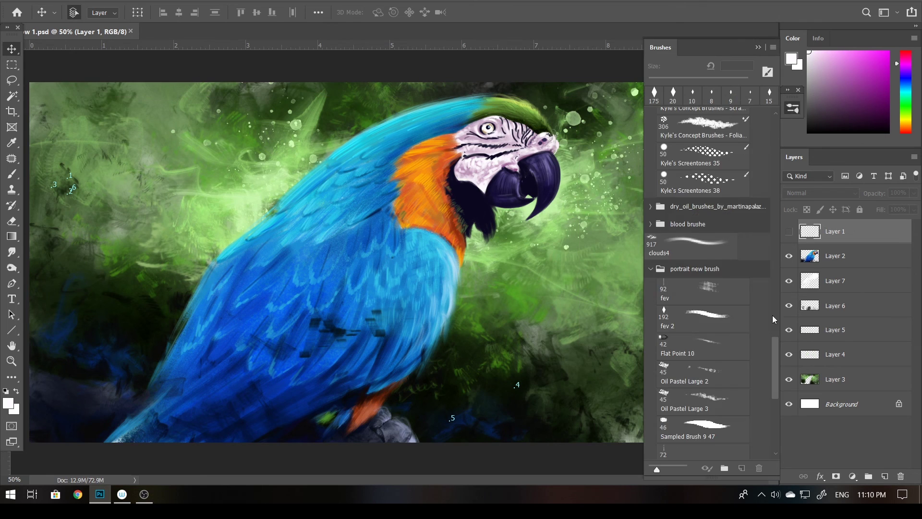
pyautogui.scroll(-5, 711, 241)
pyautogui.press('F5')
pyautogui.hotkey('ctrl', 'shift', 'alt', 'n')
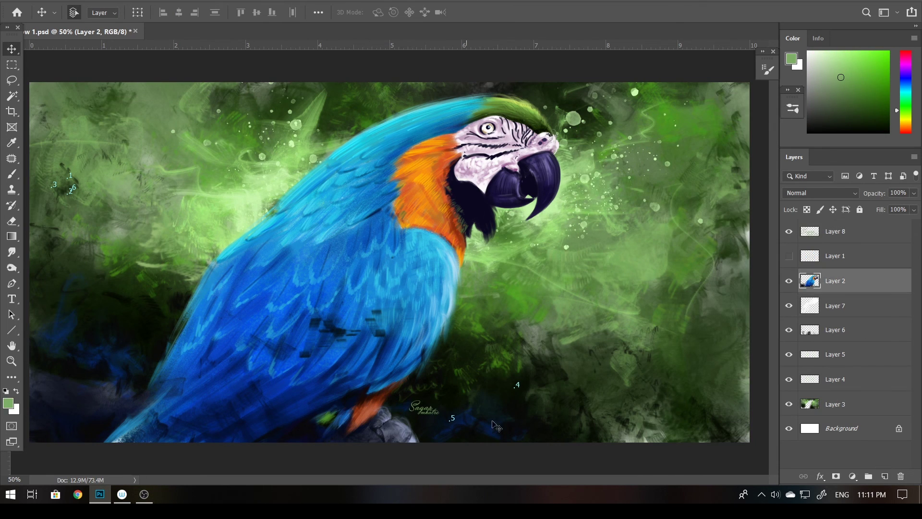